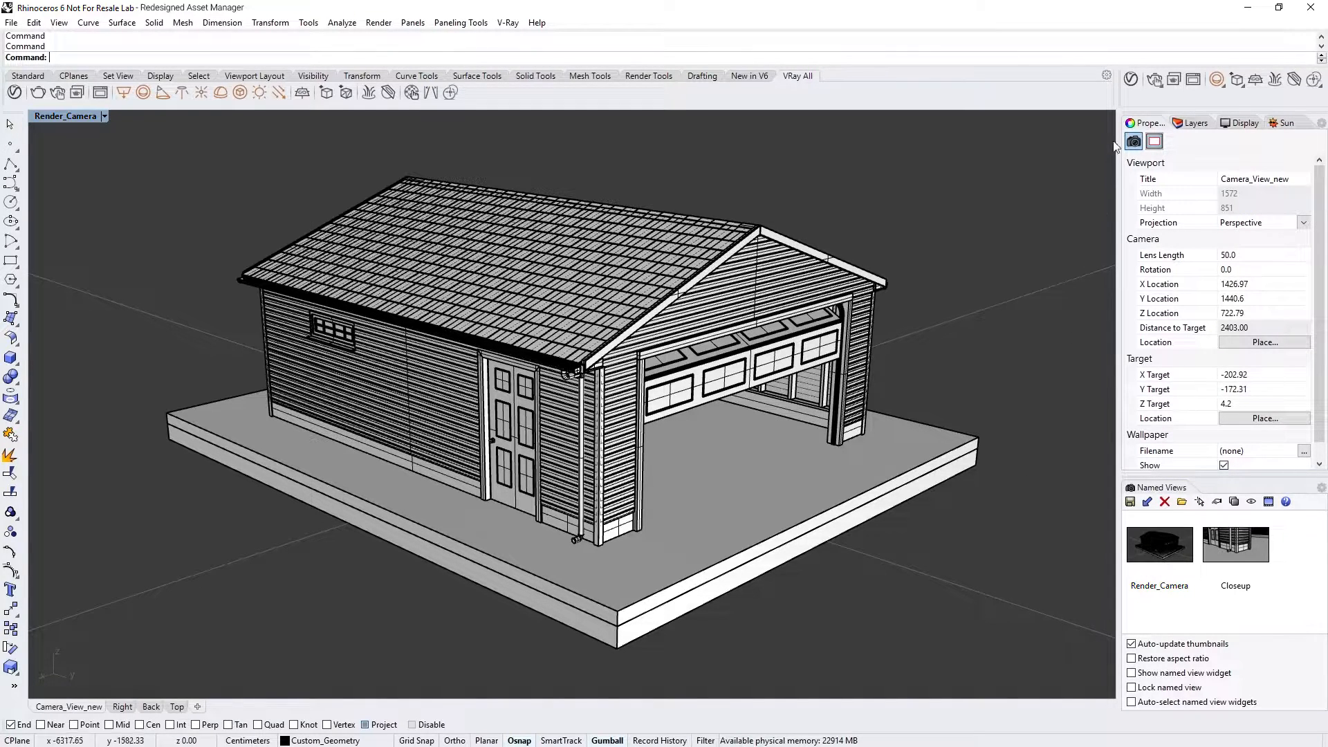
Open the V-Ray Asset Editor, look over the scene's asset list, and show only the geometries
{"action": "left_click", "coordinate": [1131, 81]}
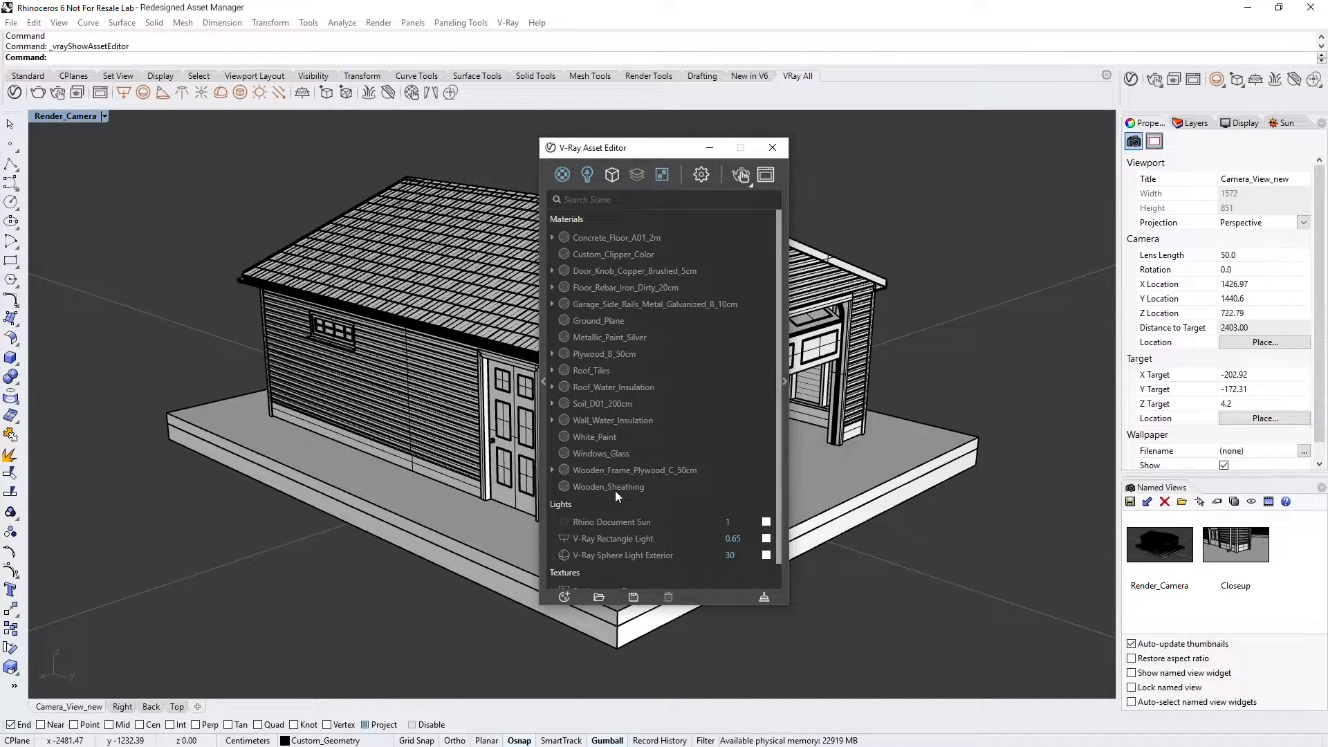
{"action": "scroll", "coordinate": [584, 539], "scroll_direction": "down", "scroll_amount": 1}
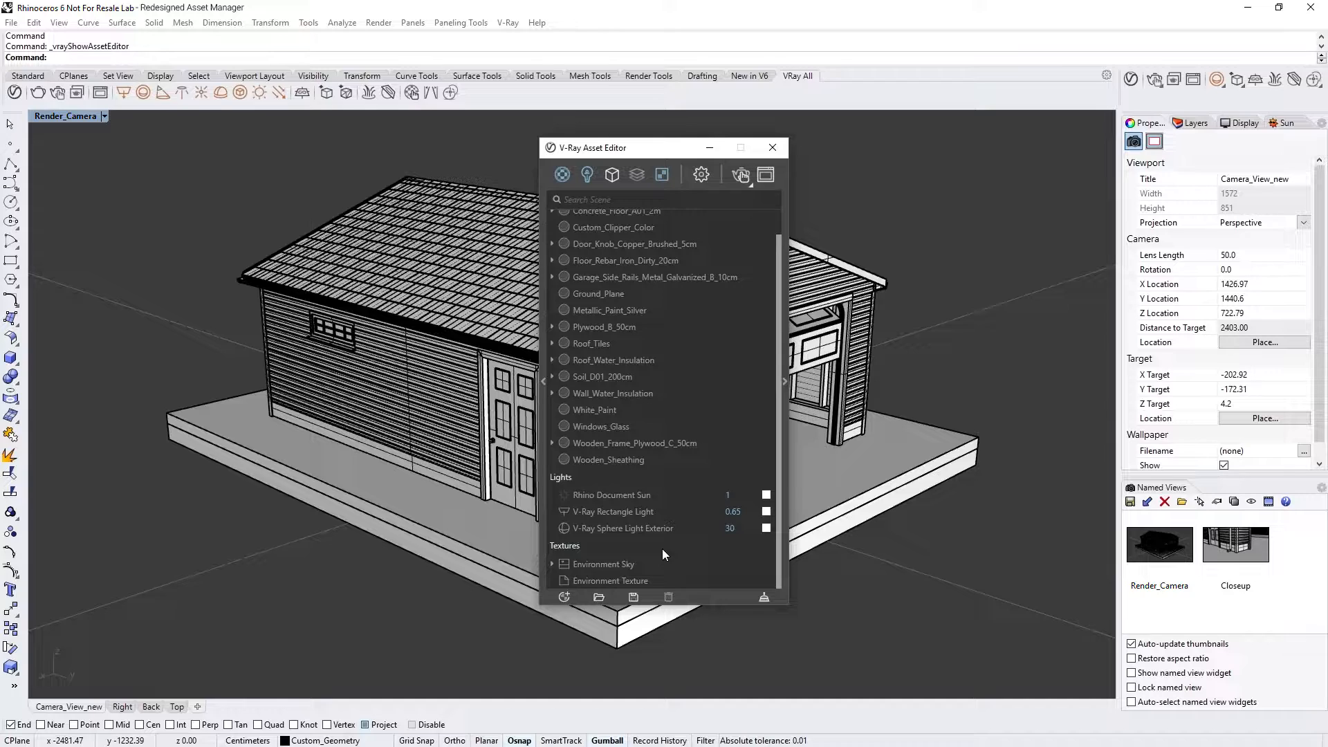
{"action": "scroll", "coordinate": [662, 549], "scroll_direction": "up", "scroll_amount": 1}
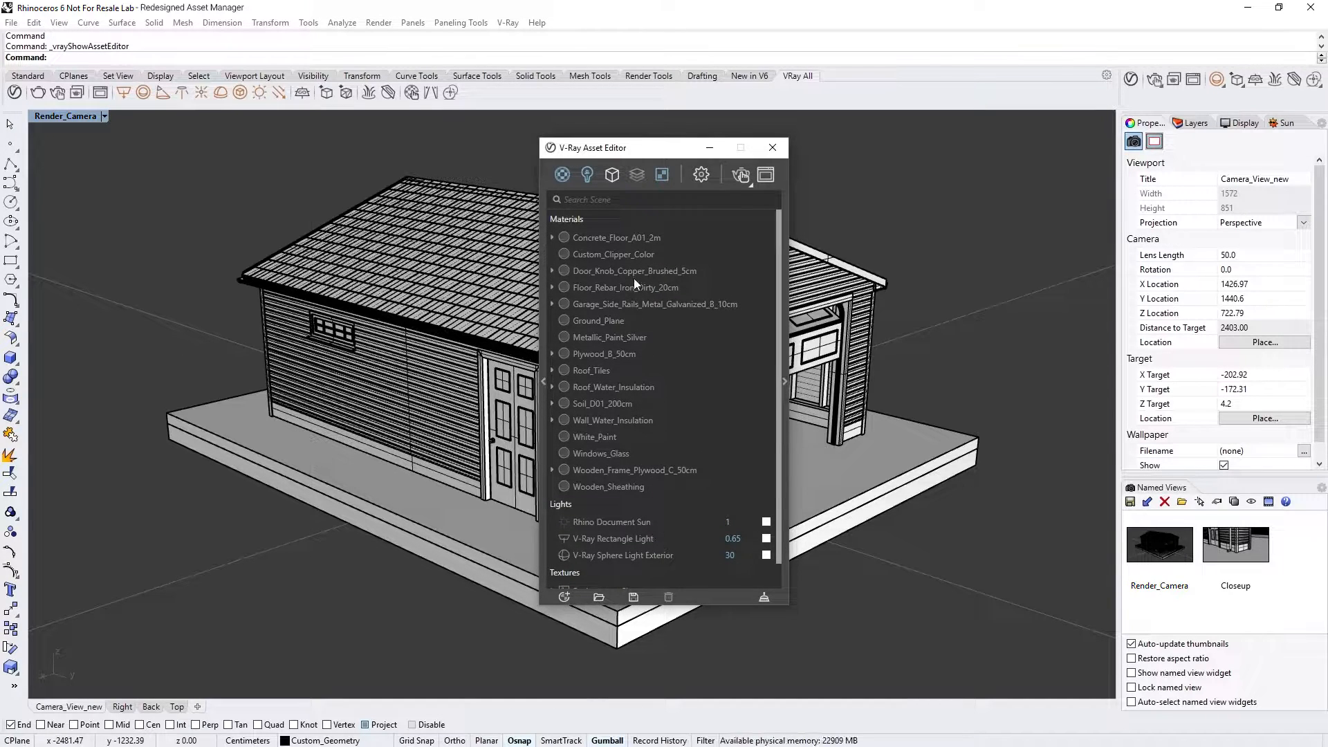
{"action": "left_click", "coordinate": [612, 178]}
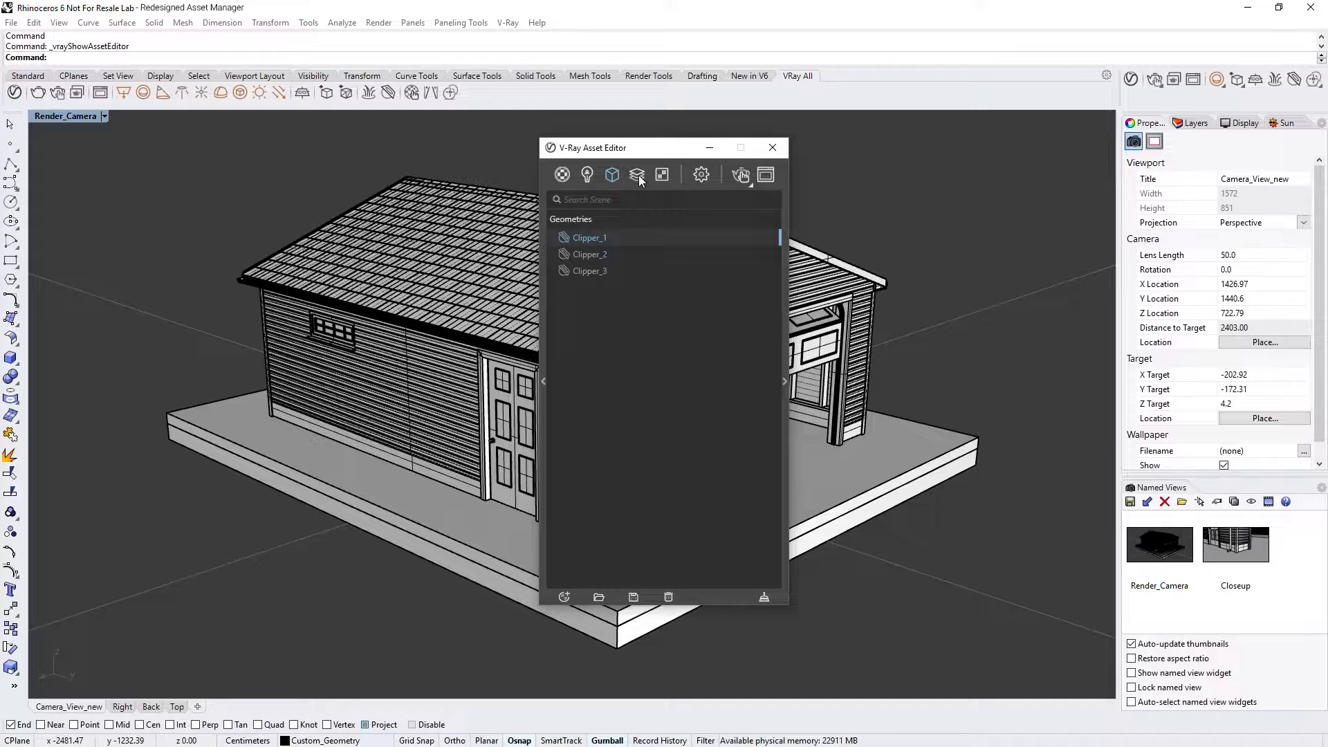
Add the Background, Lighting, Global Illumination, Reflection and Specular render elements to the scene
{"action": "mouse_move", "coordinate": [638, 177]}
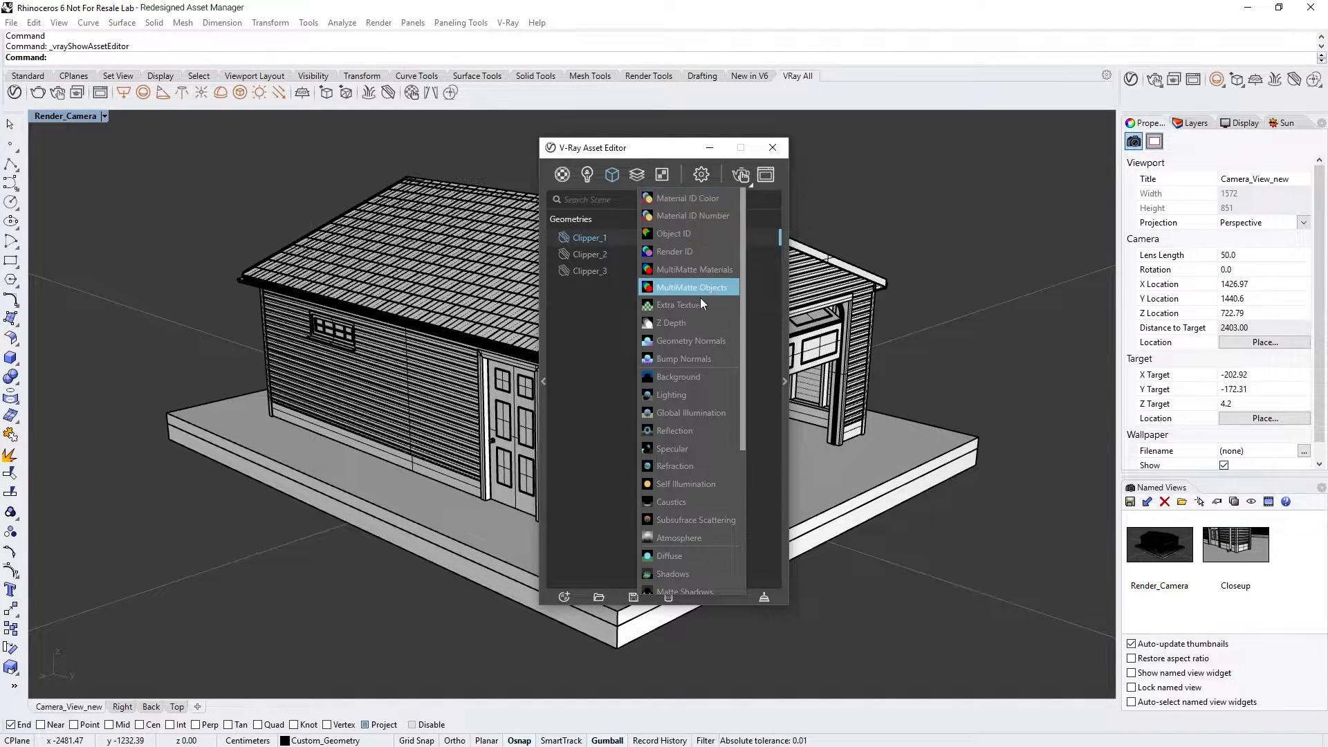
{"action": "scroll", "coordinate": [696, 320], "scroll_direction": "down", "scroll_amount": 4}
{"action": "scroll", "coordinate": [696, 320], "scroll_direction": "up", "scroll_amount": 4}
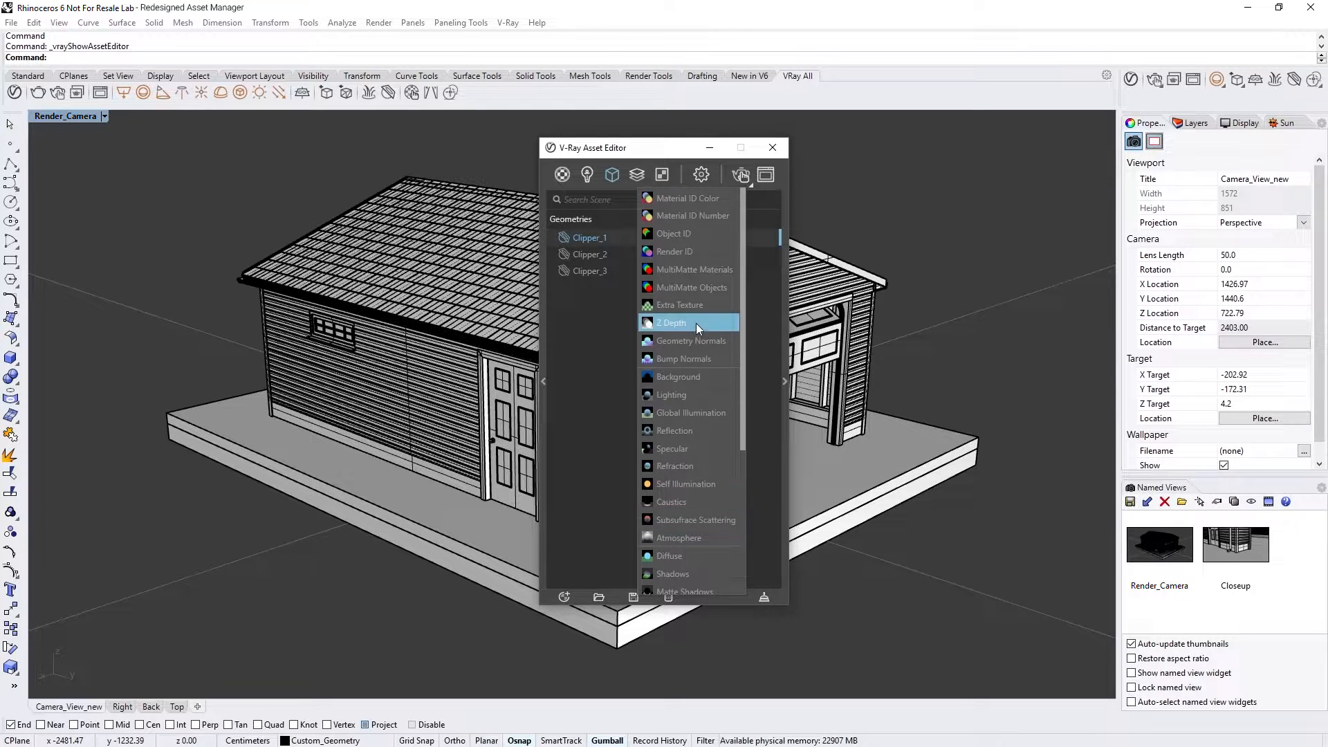
{"action": "left_click", "coordinate": [692, 376]}
{"action": "left_click", "coordinate": [691, 394]}
{"action": "left_click", "coordinate": [690, 413]}
{"action": "left_click", "coordinate": [689, 430]}
{"action": "left_click", "coordinate": [687, 445]}
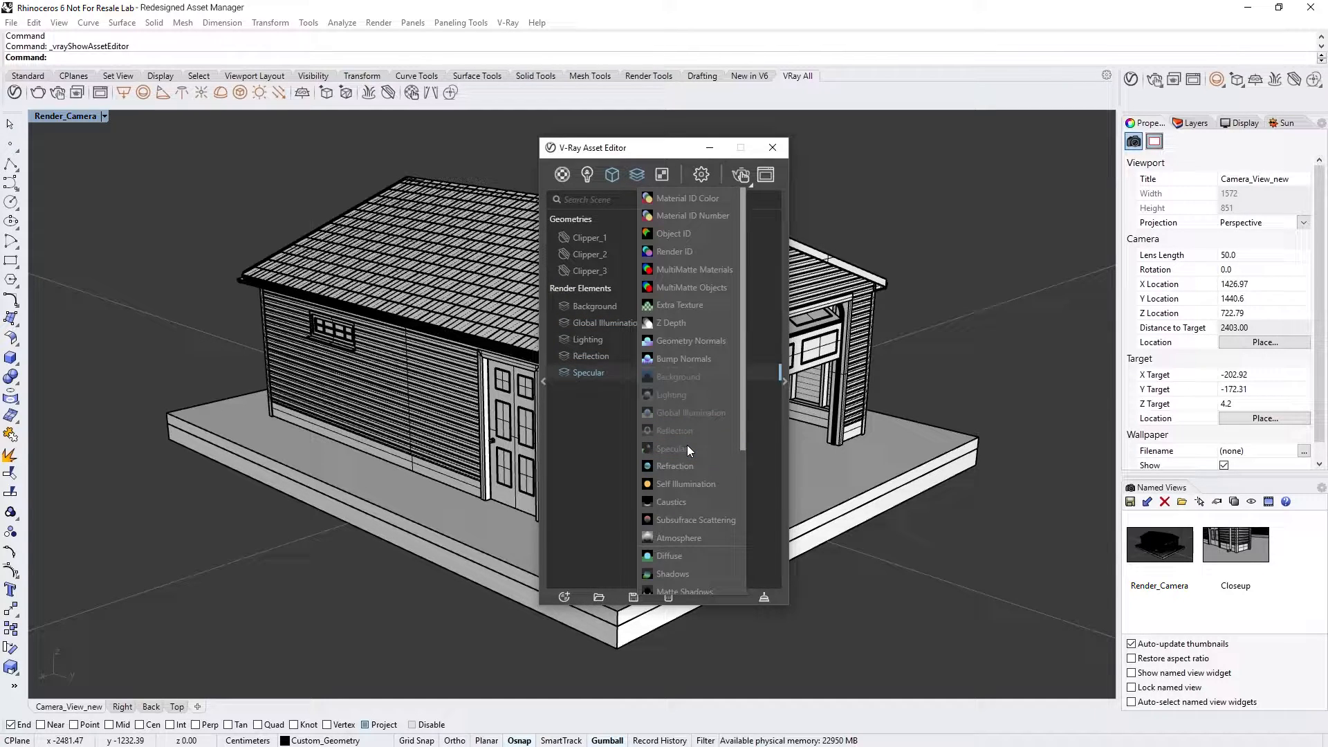
{"action": "left_click", "coordinate": [609, 431]}
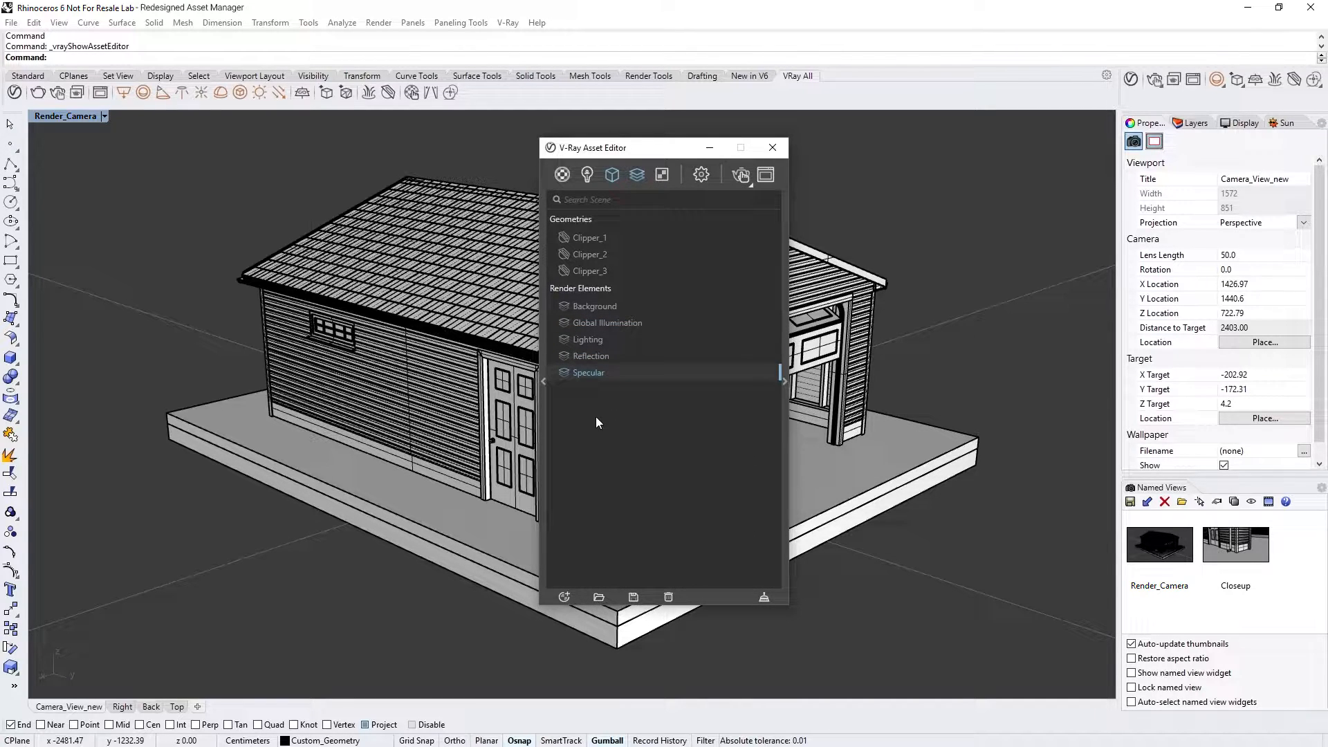
Delete all five render elements from the scene's asset list
{"action": "left_click", "coordinate": [593, 325]}
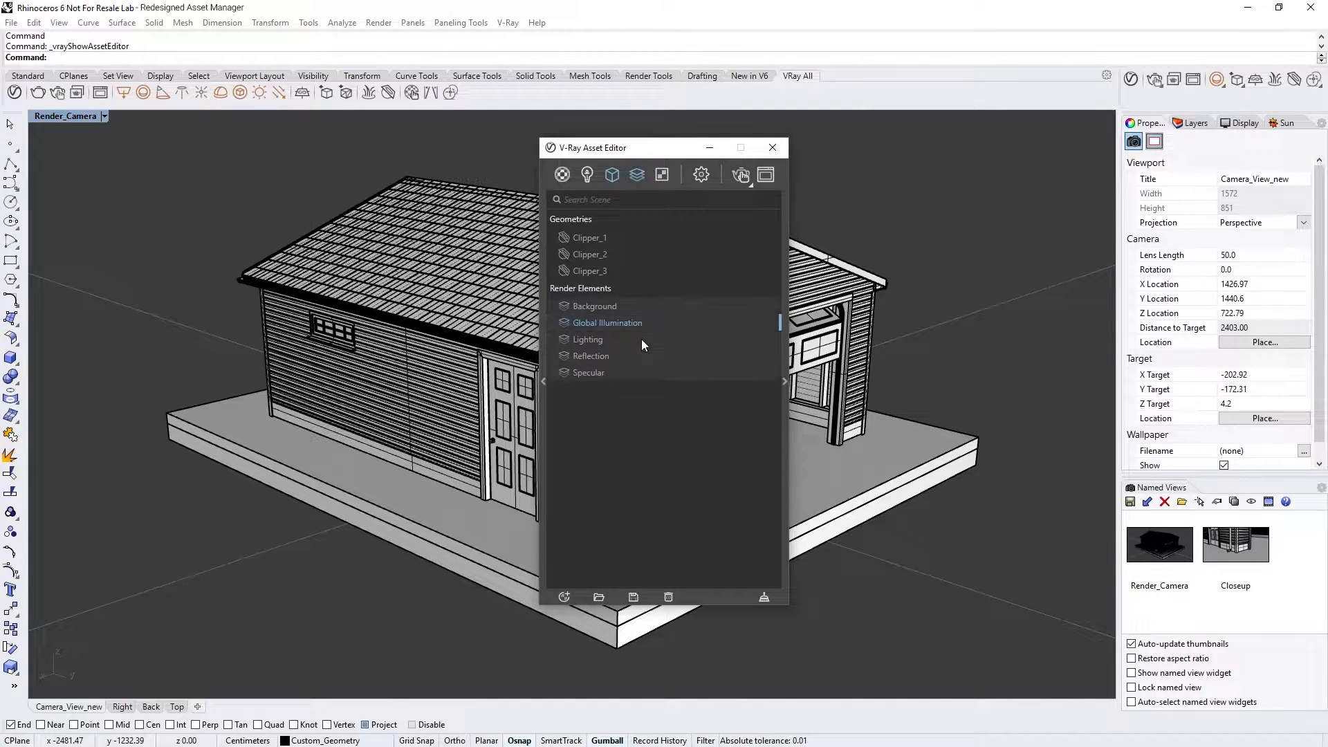
{"action": "key", "text": "Delete"}
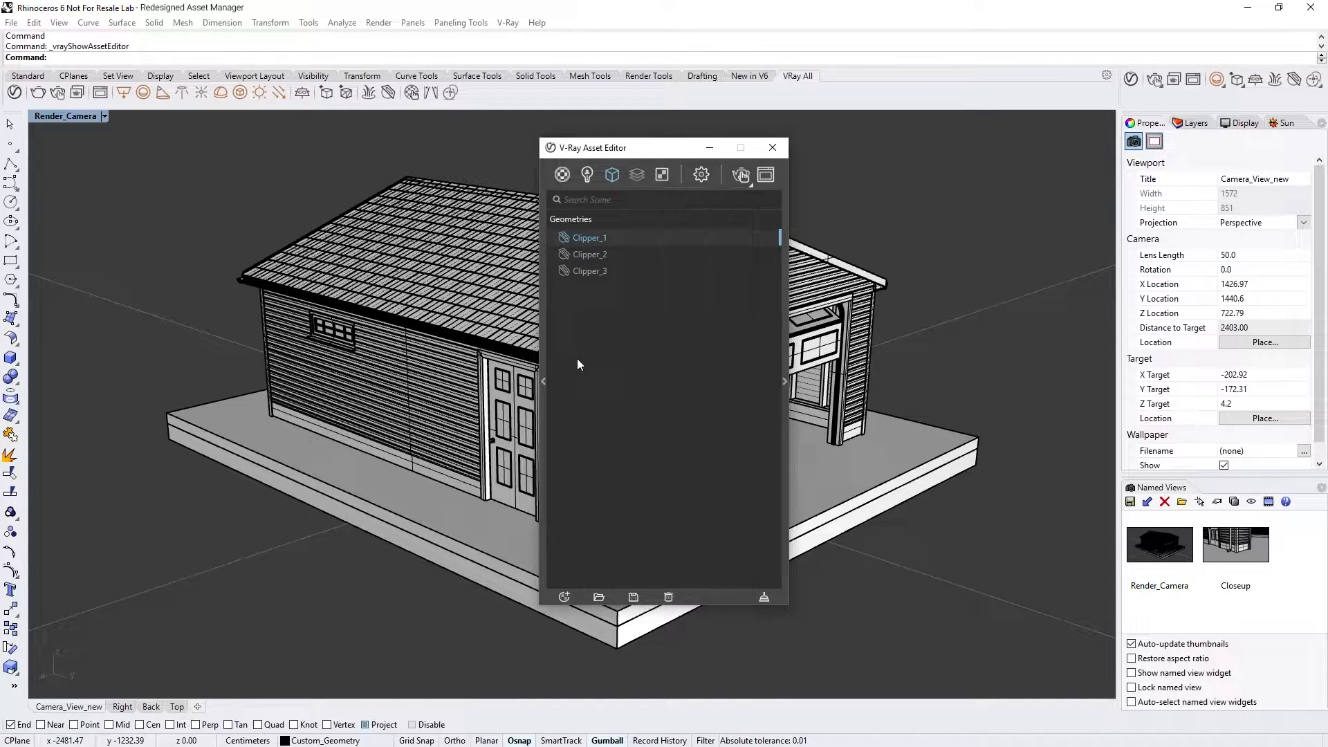
{"action": "left_click", "coordinate": [565, 597]}
{"action": "mouse_move", "coordinate": [567, 580]}
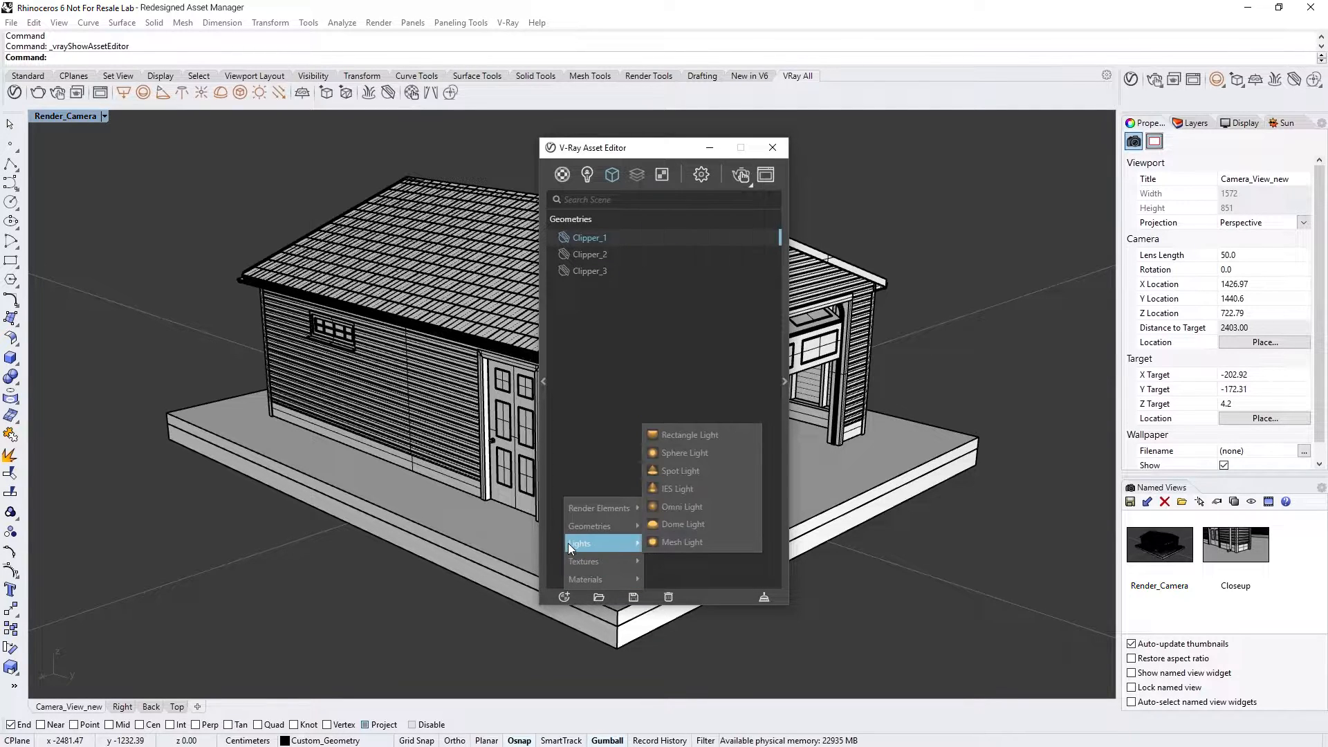
{"action": "mouse_move", "coordinate": [568, 532]}
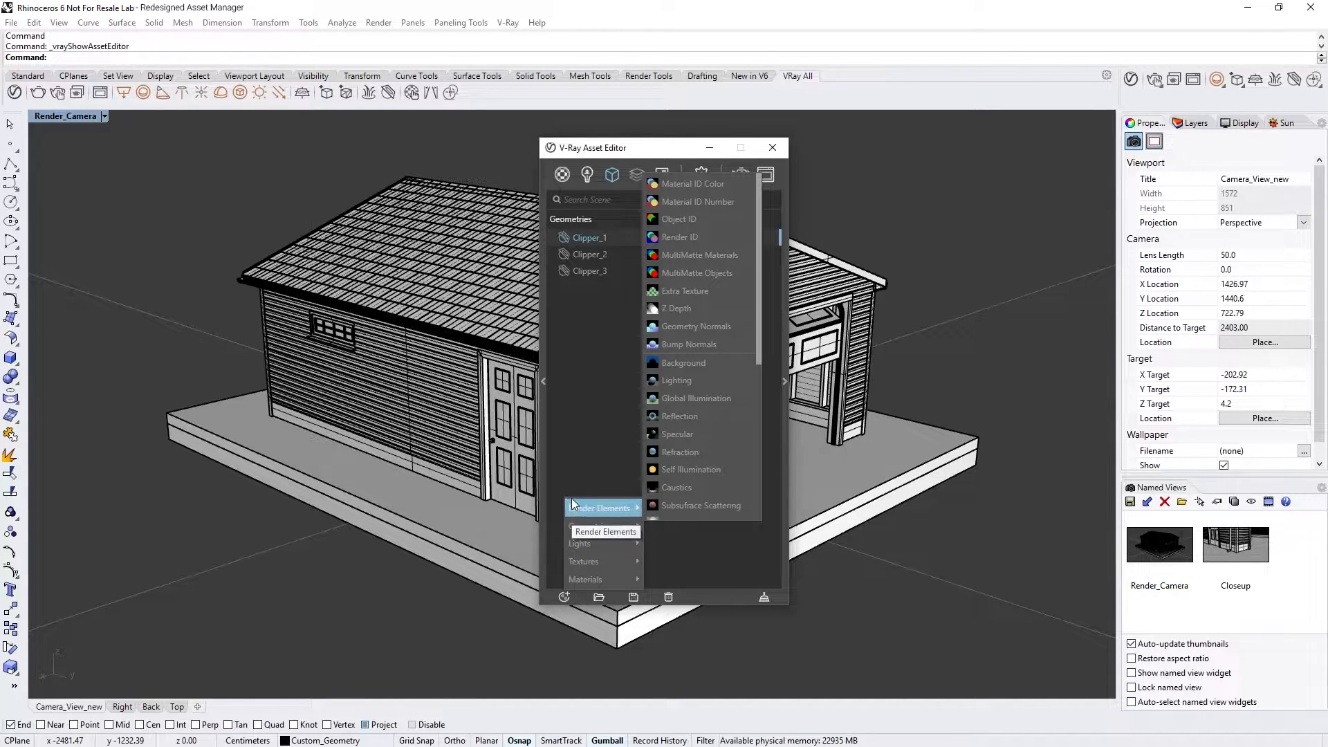
{"action": "left_click", "coordinate": [574, 478]}
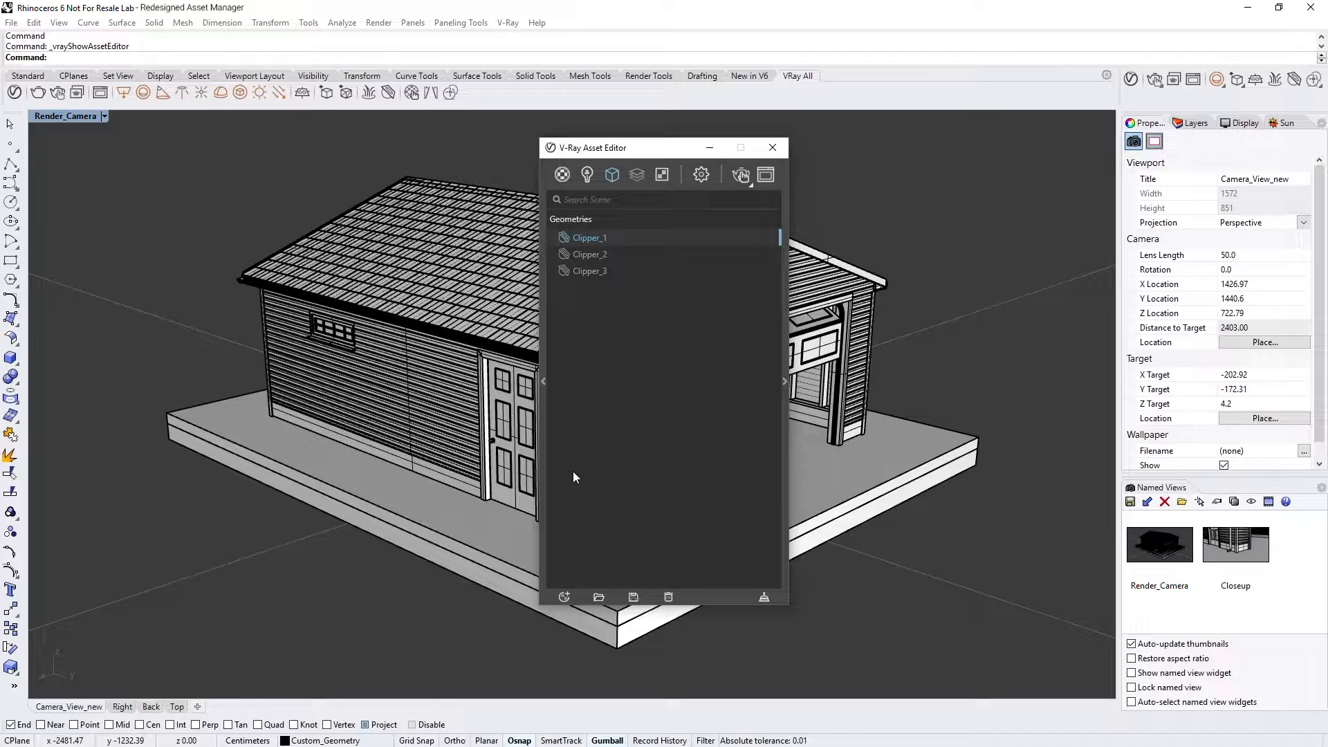
Show only the scene's materials and reveal the asset library with its Create category expanded
{"action": "left_click", "coordinate": [562, 176]}
{"action": "left_click", "coordinate": [543, 224]}
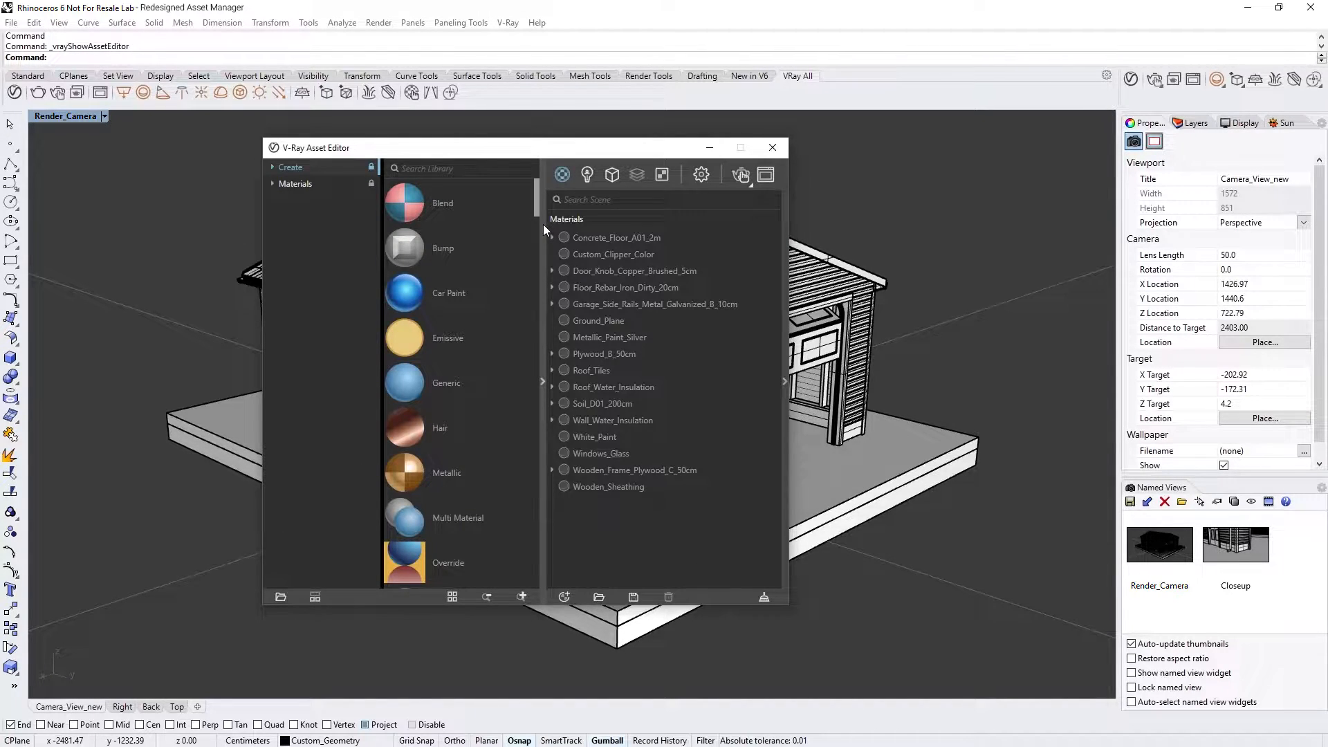
{"action": "left_click", "coordinate": [280, 169]}
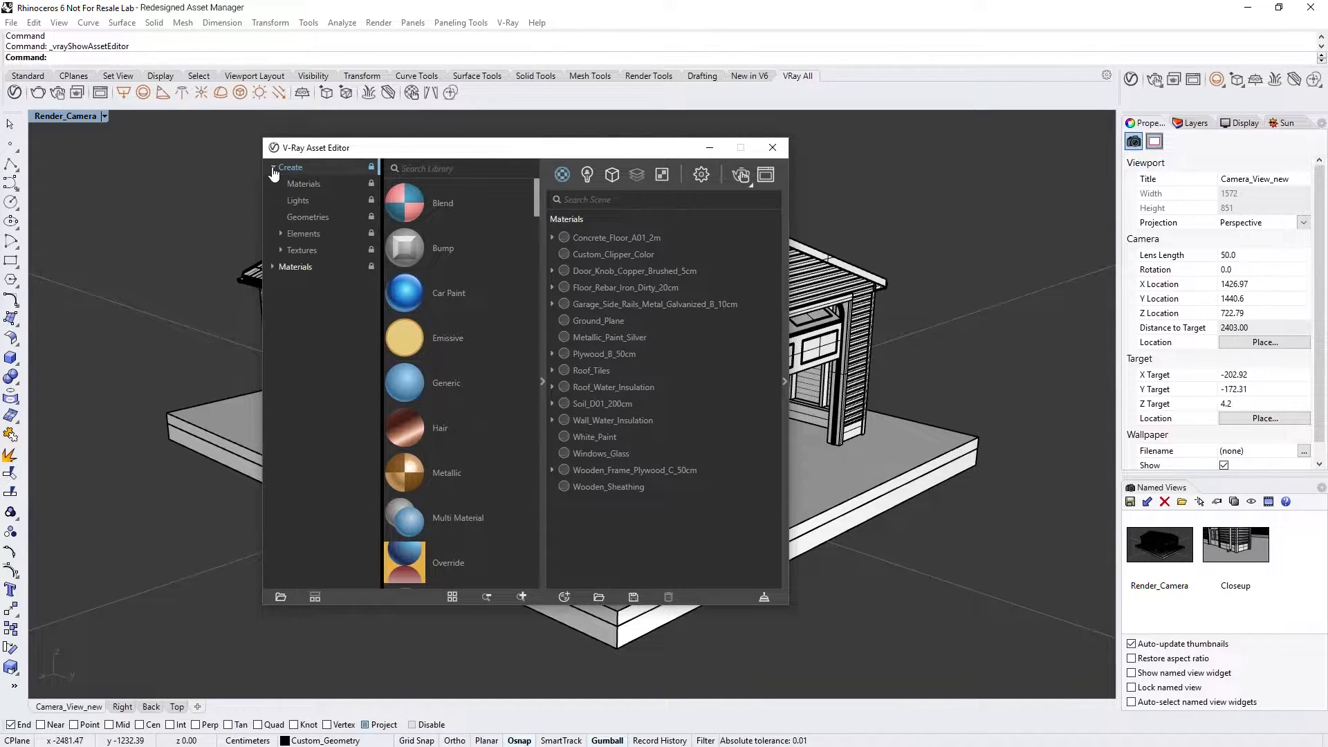
Look through the library's Materials, Lights, Geometries, Elements and Textures categories, including the Beauty render elements
{"action": "left_click", "coordinate": [296, 181]}
{"action": "left_click", "coordinate": [300, 201]}
{"action": "left_click", "coordinate": [303, 218]}
{"action": "left_click", "coordinate": [292, 234]}
{"action": "left_click", "coordinate": [281, 234]}
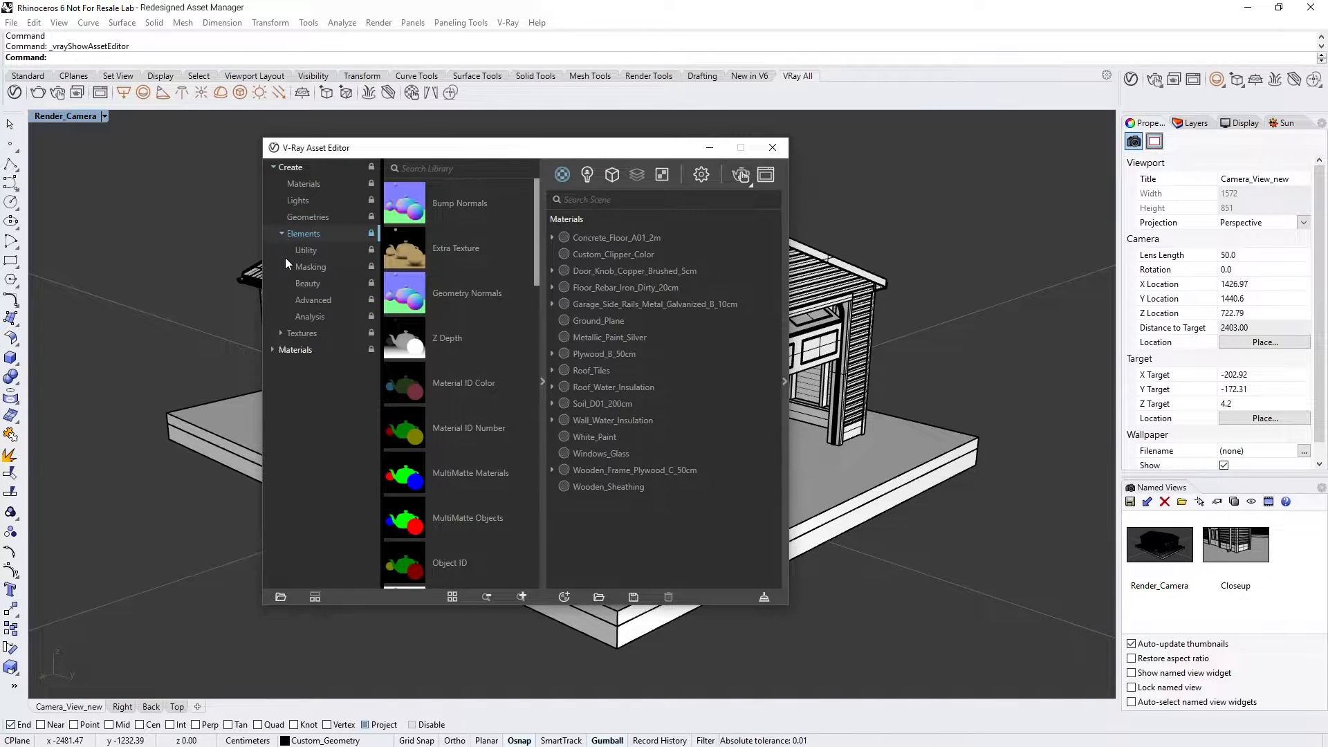
{"action": "left_click", "coordinate": [309, 283]}
{"action": "left_click", "coordinate": [281, 234]}
{"action": "left_click", "coordinate": [286, 250]}
{"action": "left_click", "coordinate": [281, 250]}
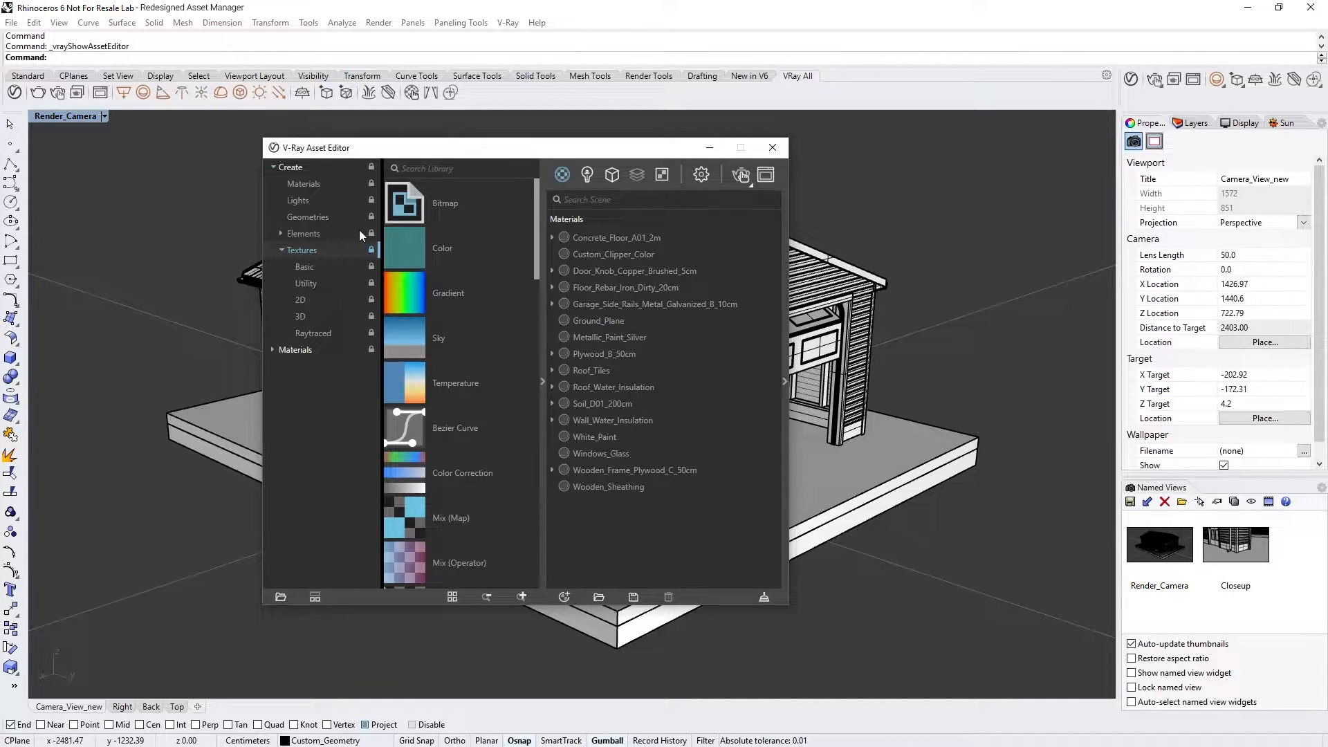
Search the Textures library for "curve" and clear the search
{"action": "left_click", "coordinate": [469, 168]}
{"action": "type", "text": "curve"}
{"action": "double_click", "coordinate": [469, 169]}
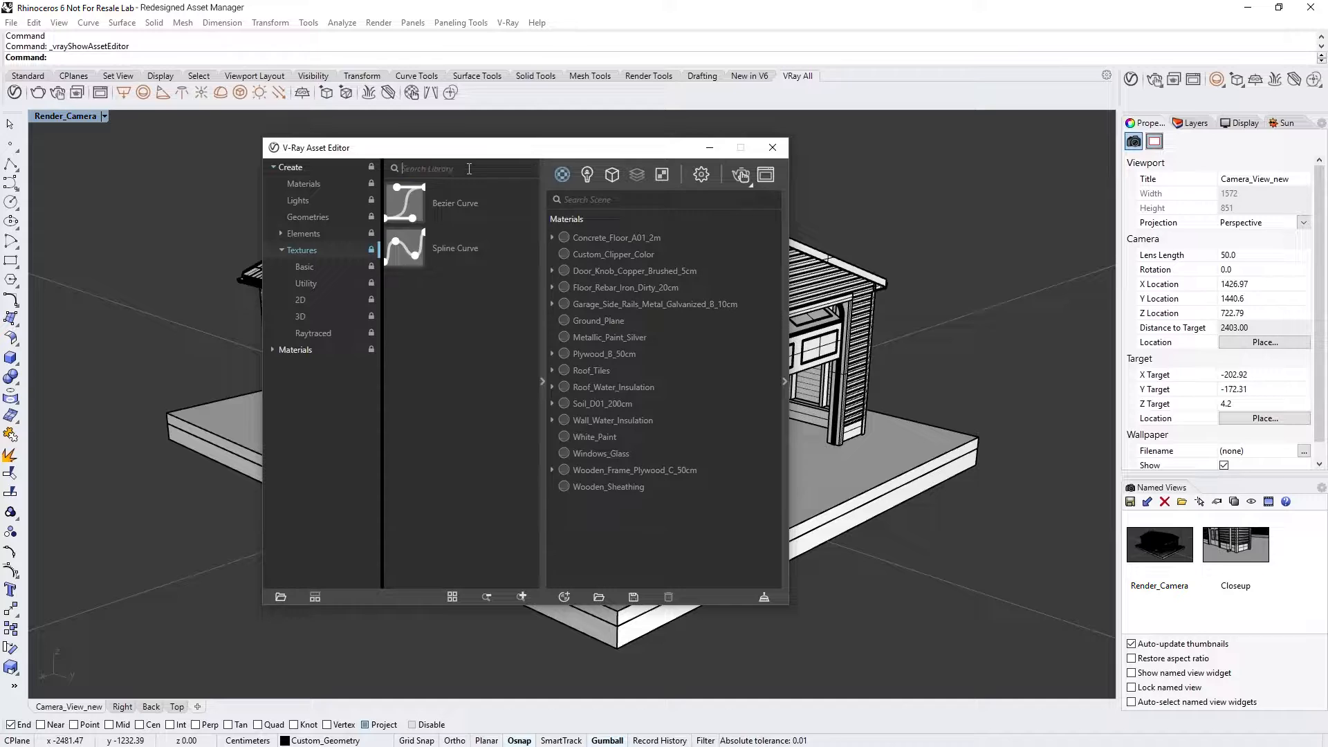
{"action": "key", "text": "BackSpace"}
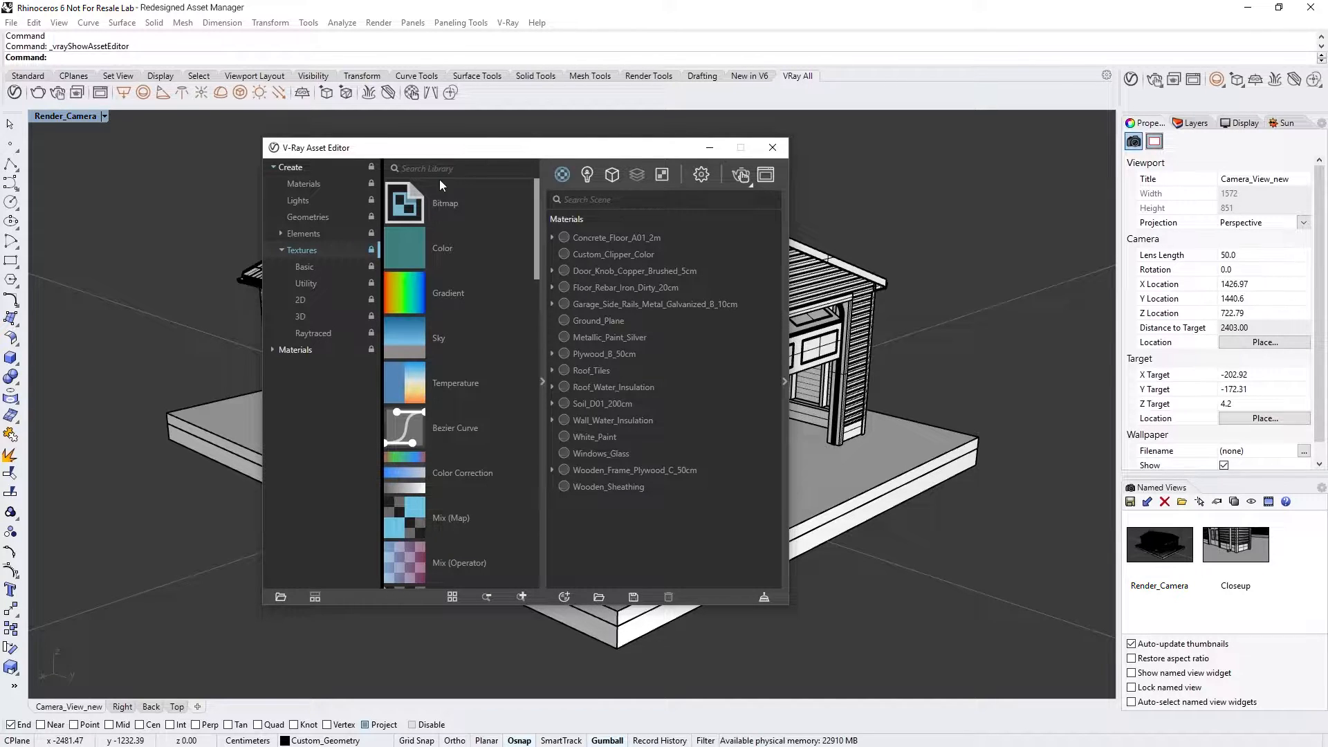
Search the whole Create category for "metallic" and clear the search
{"action": "left_click", "coordinate": [283, 251]}
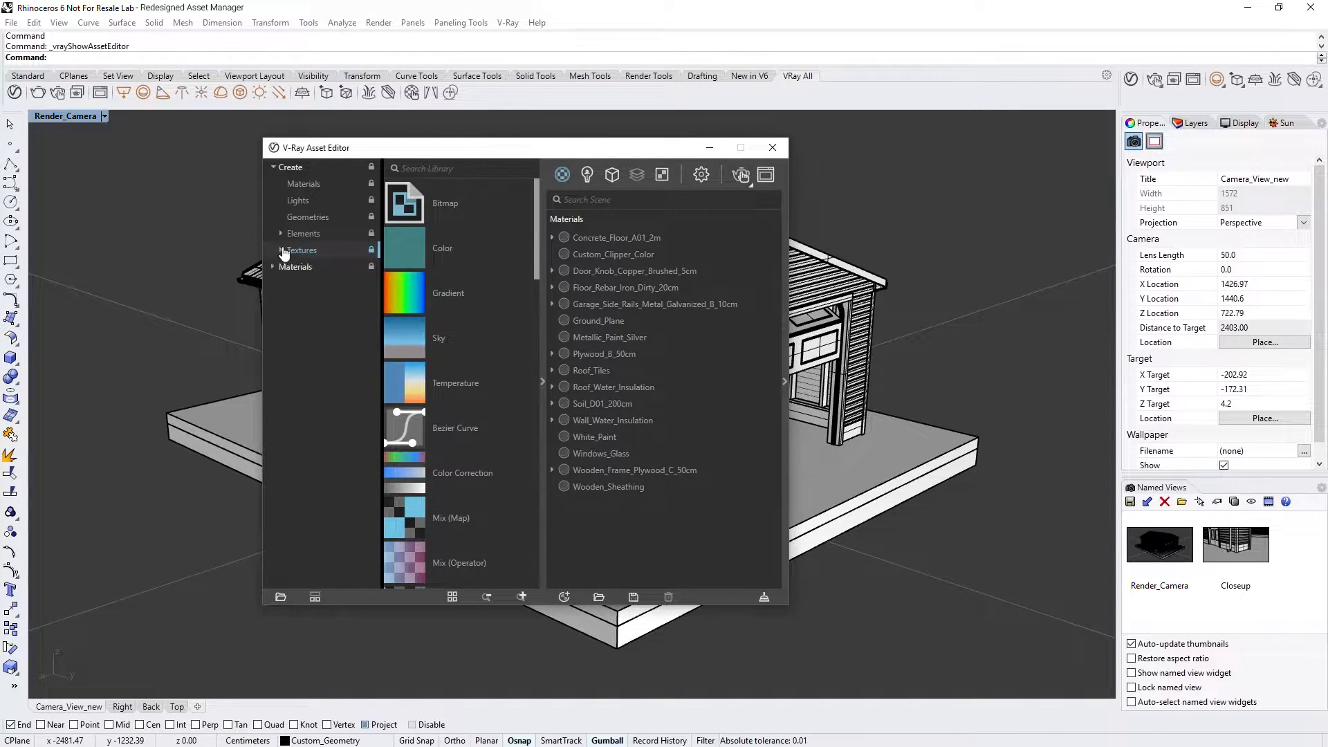
{"action": "left_click", "coordinate": [296, 167]}
{"action": "left_click", "coordinate": [427, 167]}
{"action": "type", "text": "metallic"}
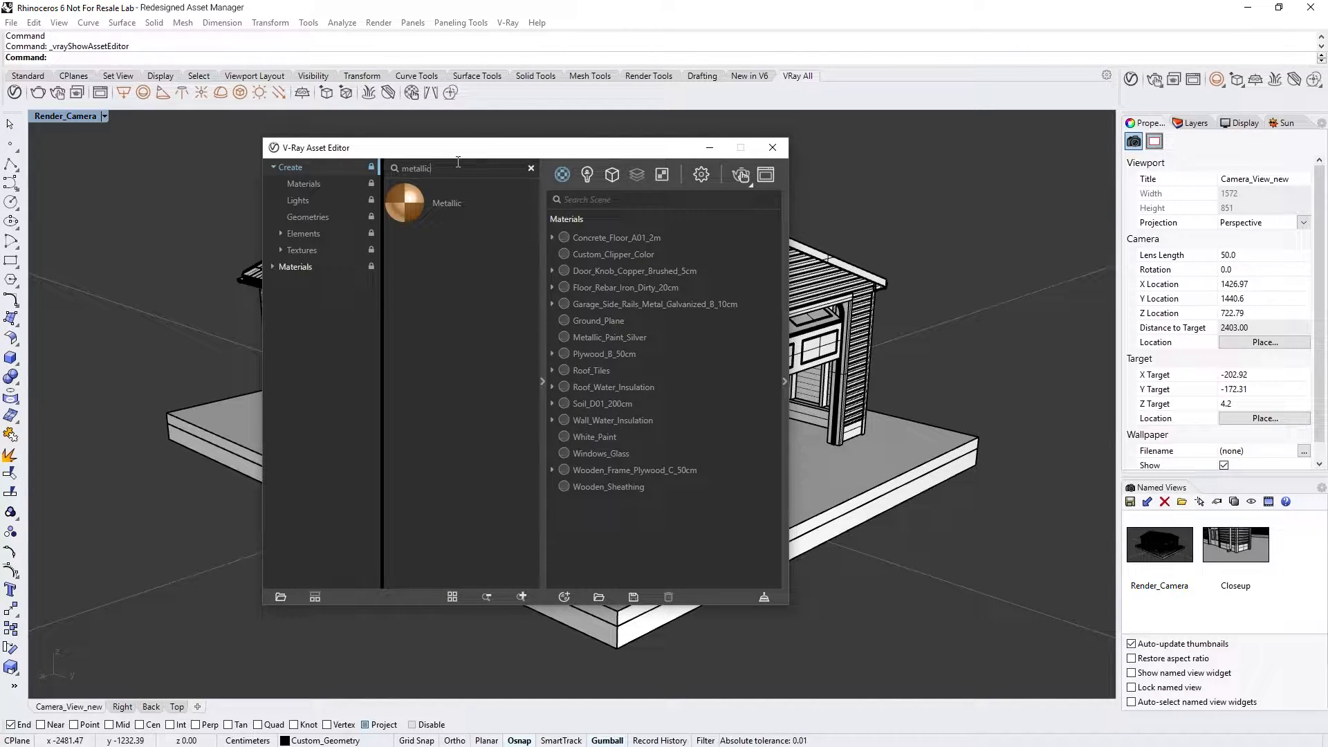
{"action": "key", "text": "ctrl+a"}
{"action": "key", "text": "BackSpace"}
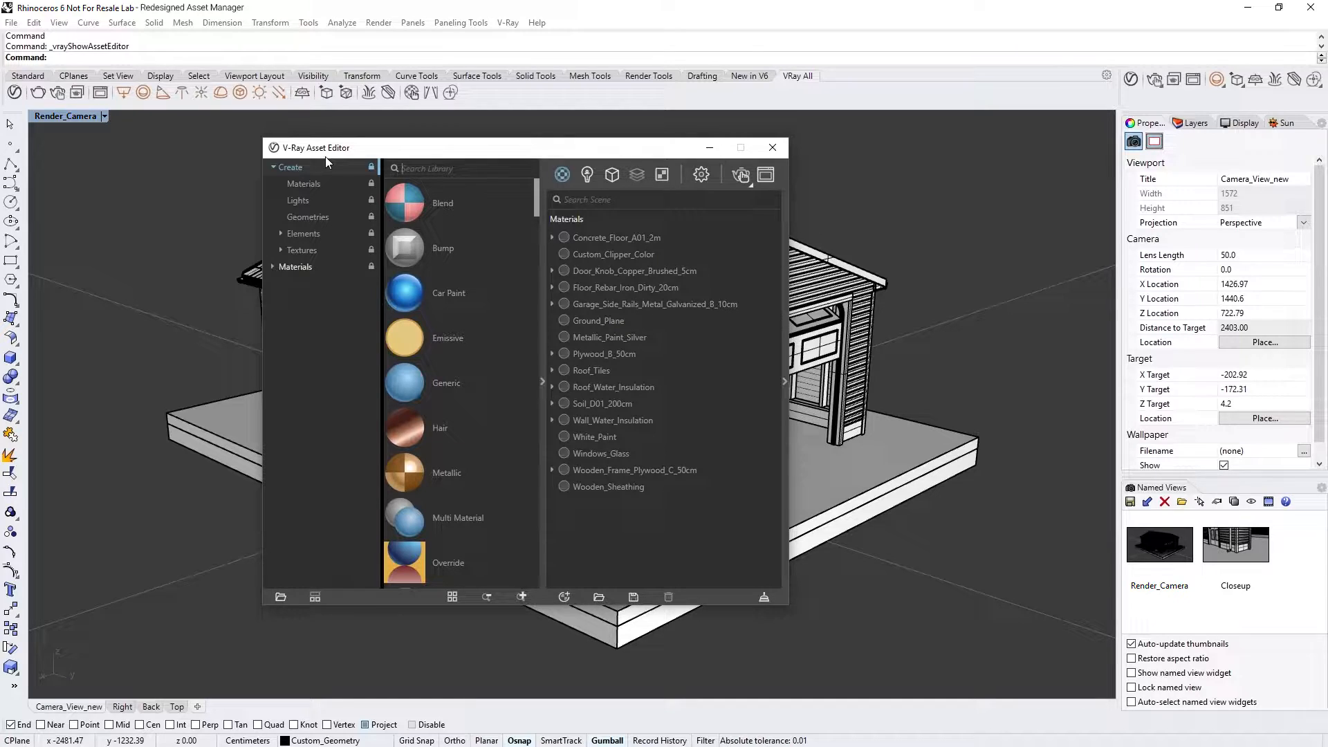
Collapse the Create category and look over the subcategories of the preset Materials library
{"action": "left_click", "coordinate": [275, 167]}
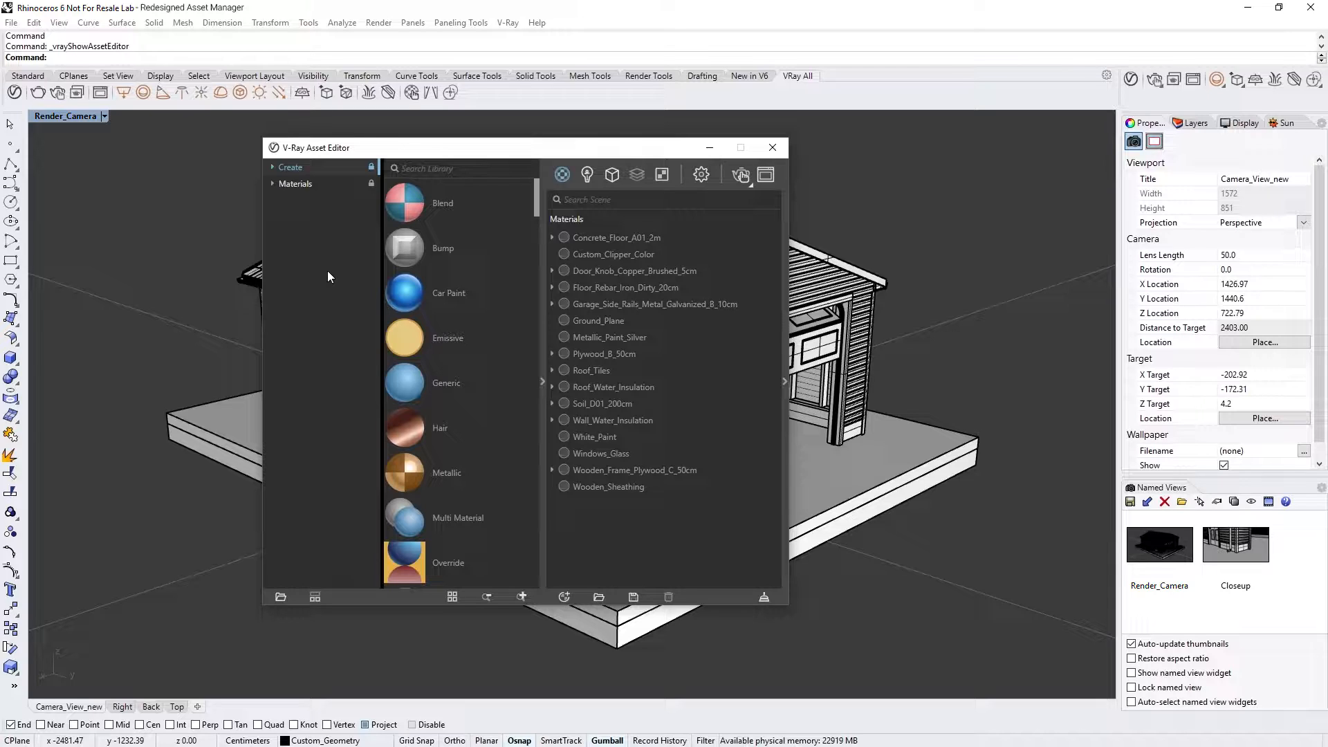
{"action": "left_click", "coordinate": [274, 184]}
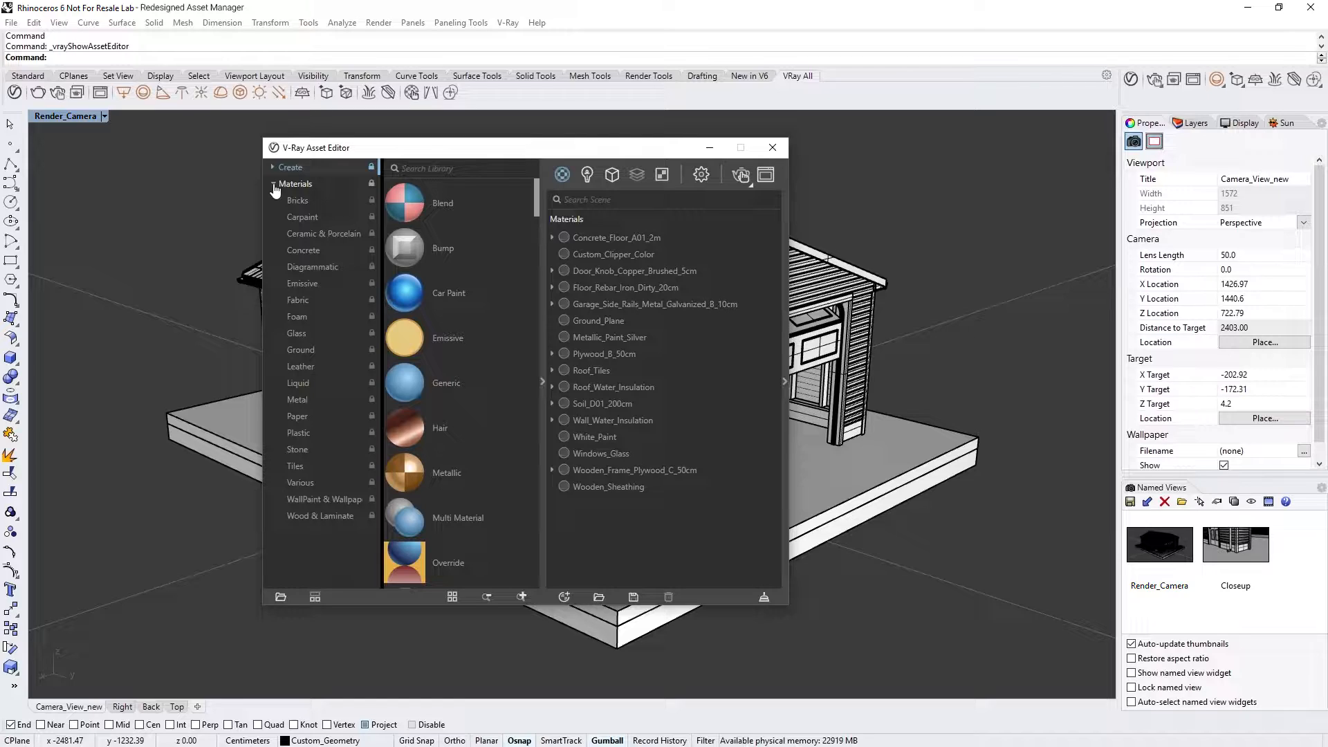
{"action": "left_click", "coordinate": [274, 184]}
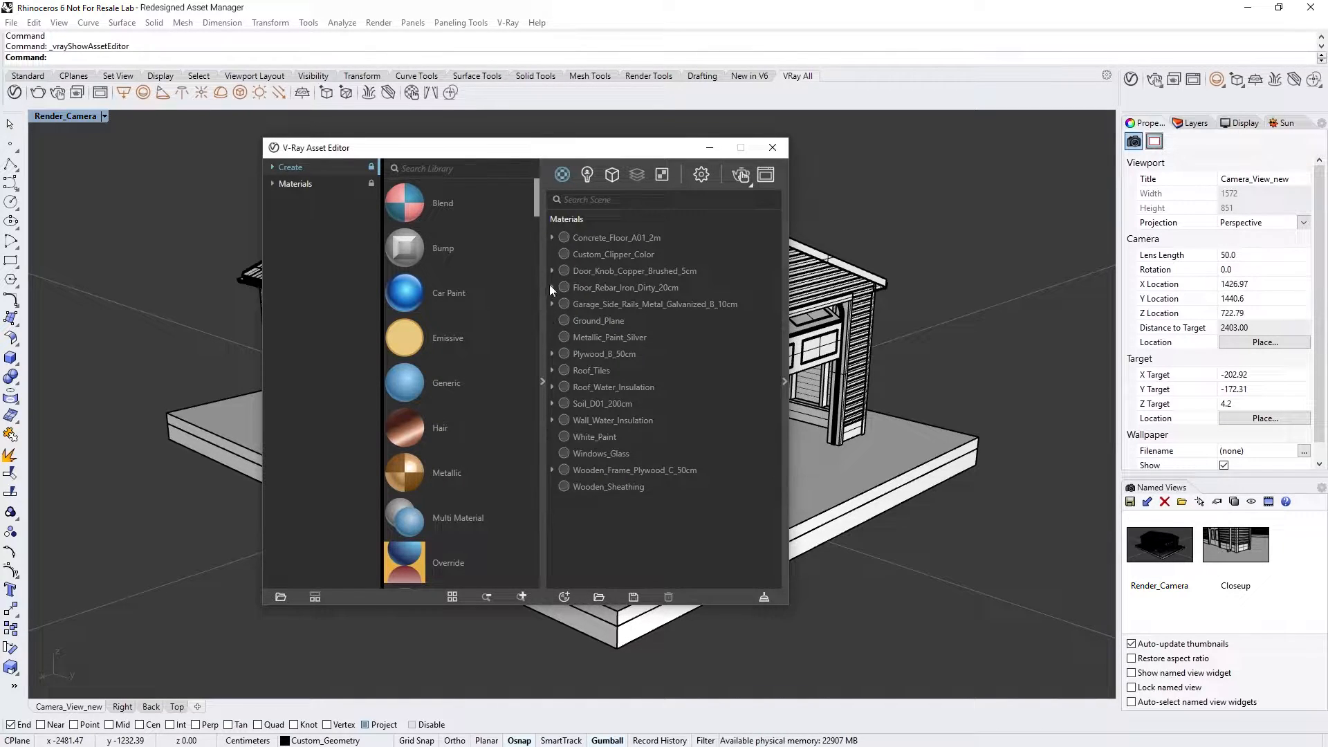
Expand the Concrete_Floor_A01_2m material and both of its color correction textures to reveal their nested bitmaps
{"action": "left_click", "coordinate": [551, 237]}
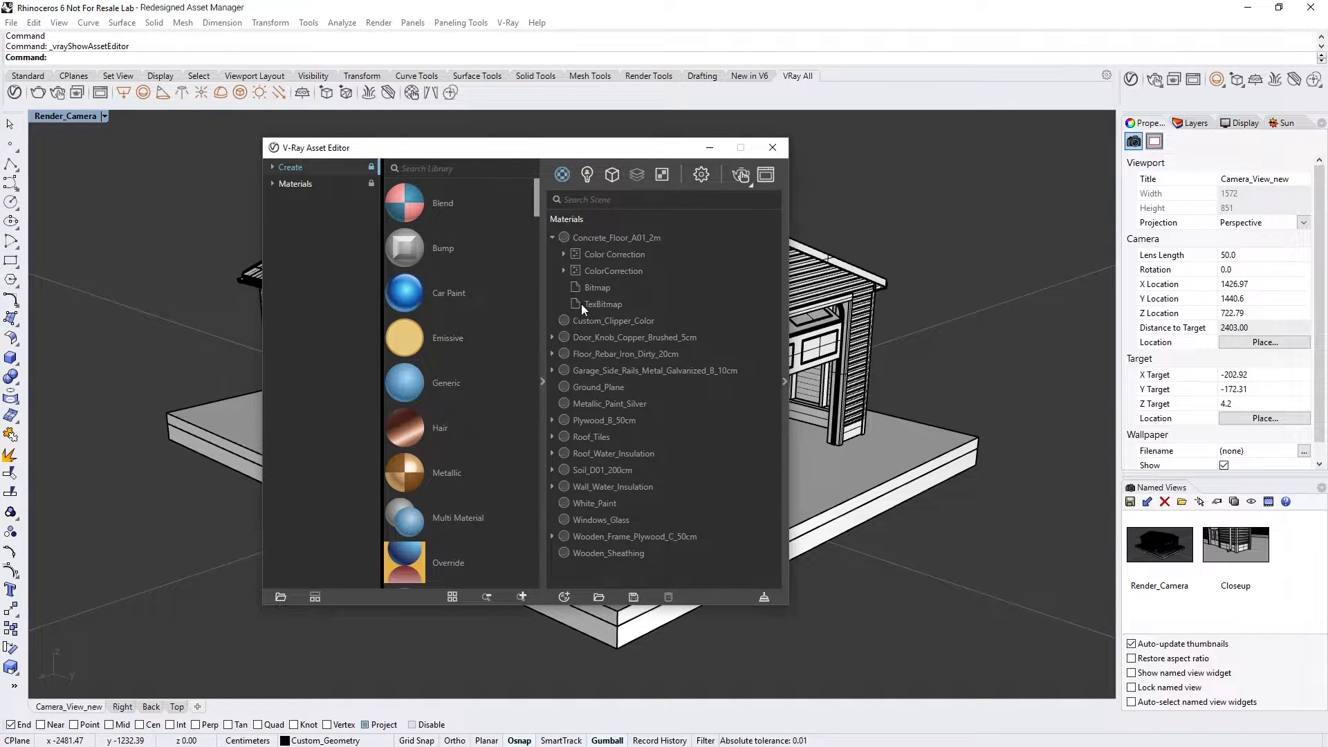
{"action": "left_click", "coordinate": [564, 270]}
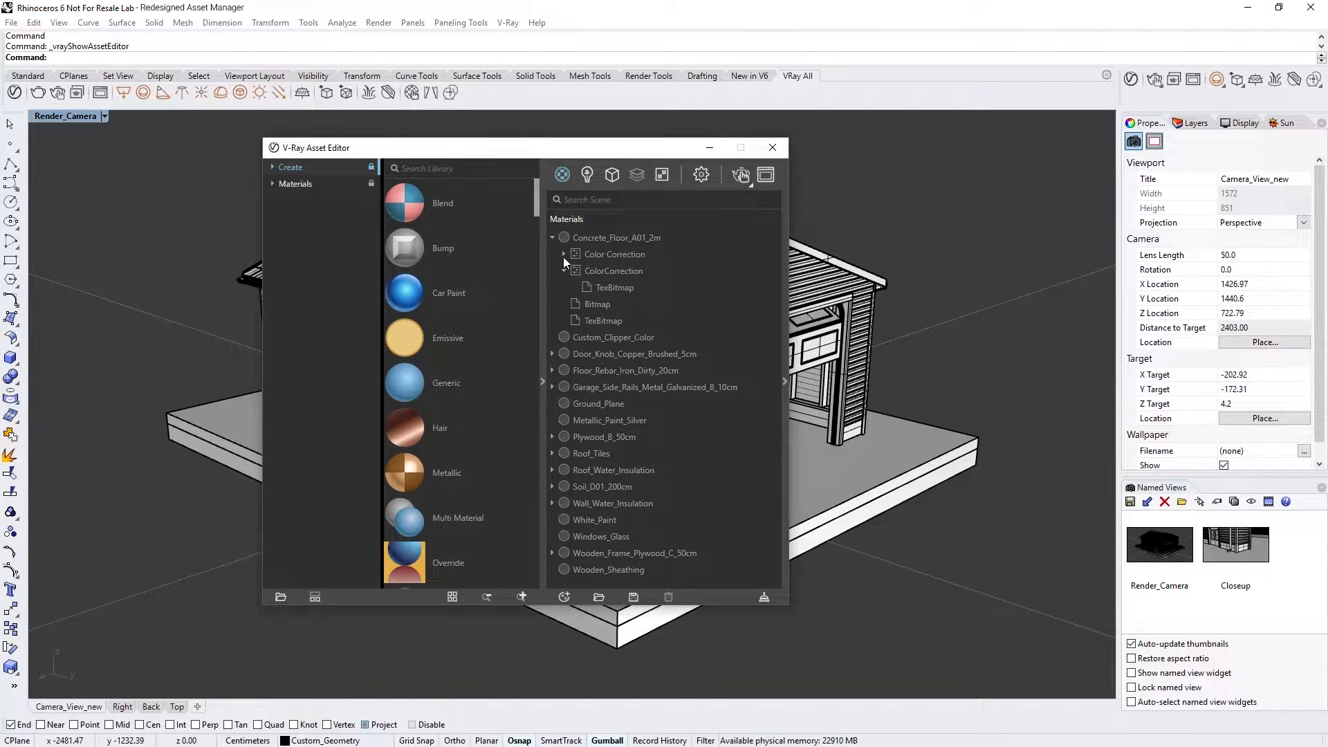
{"action": "left_click", "coordinate": [564, 255]}
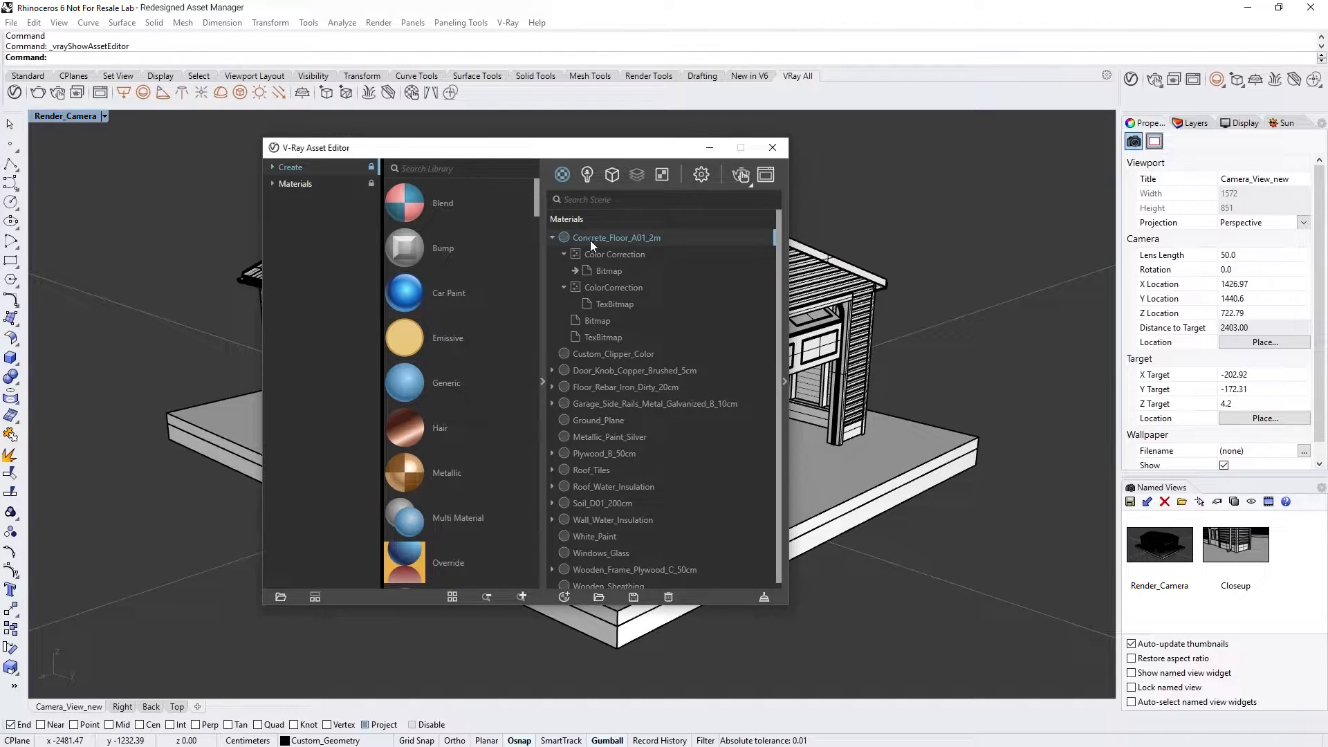
Reveal the settings of Concrete_Floor_A01_2m and examine the parameters of its color correction and bitmap textures
{"action": "left_click", "coordinate": [783, 283]}
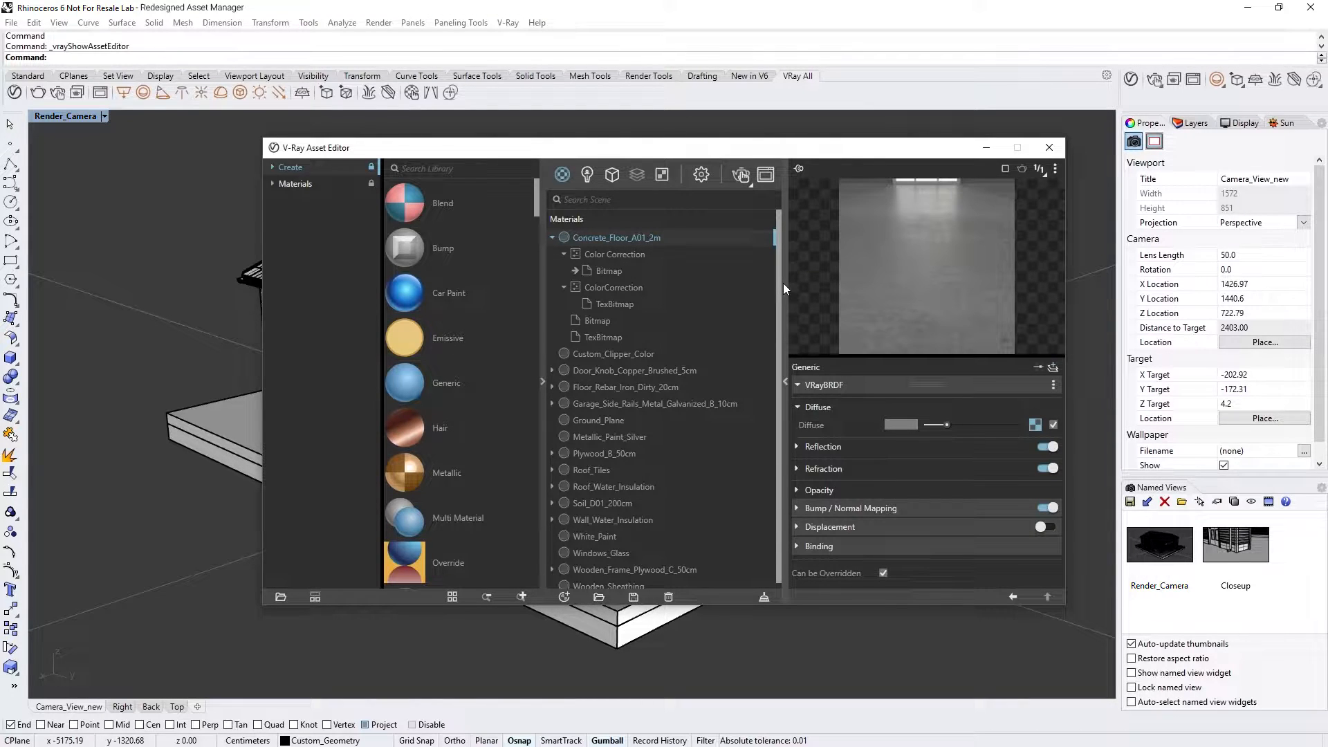
{"action": "left_click", "coordinate": [627, 256]}
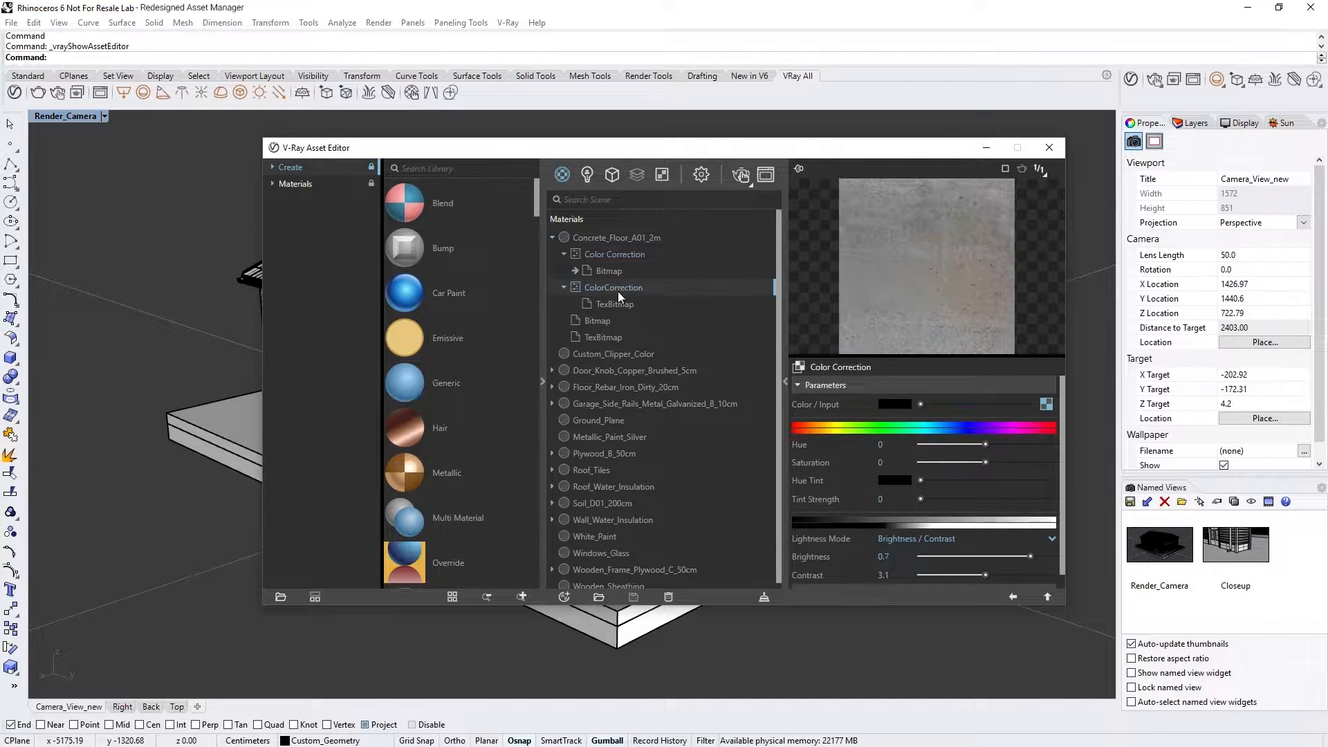
{"action": "left_click", "coordinate": [612, 320]}
{"action": "left_click", "coordinate": [611, 339]}
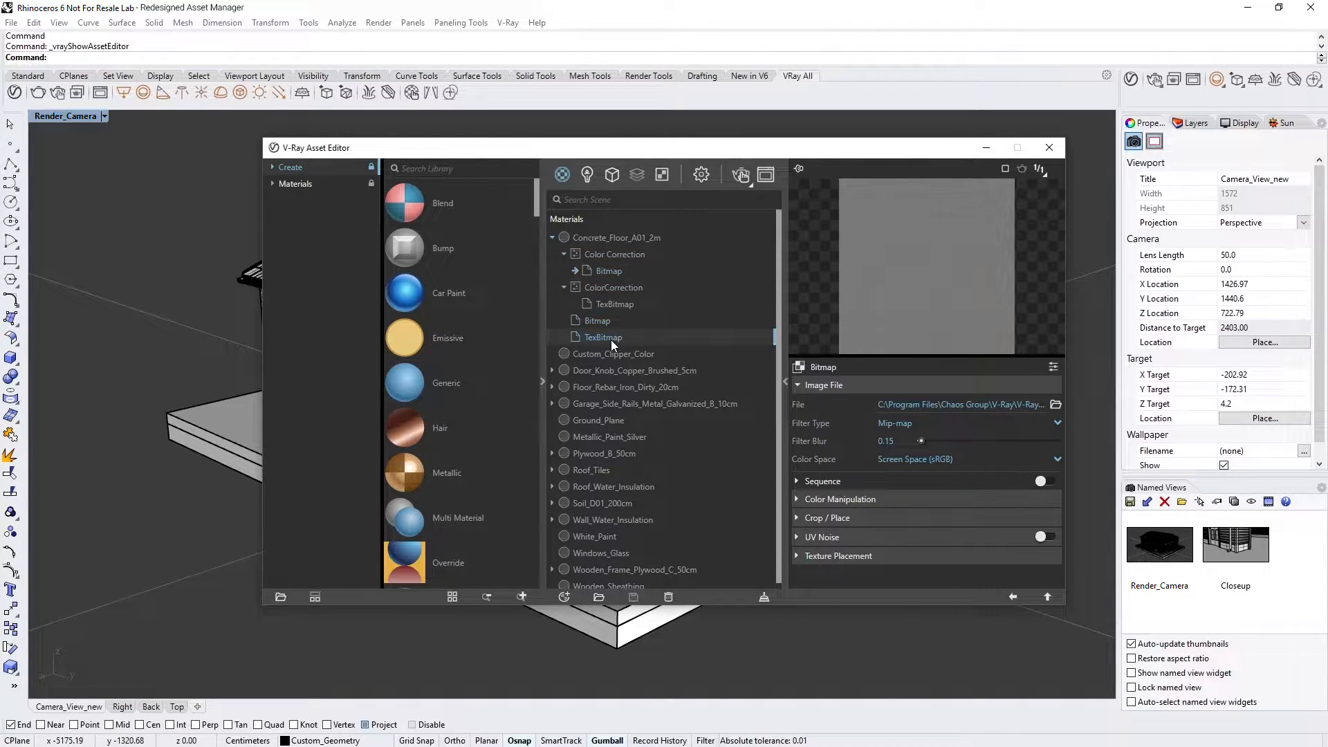
{"action": "left_click", "coordinate": [617, 239]}
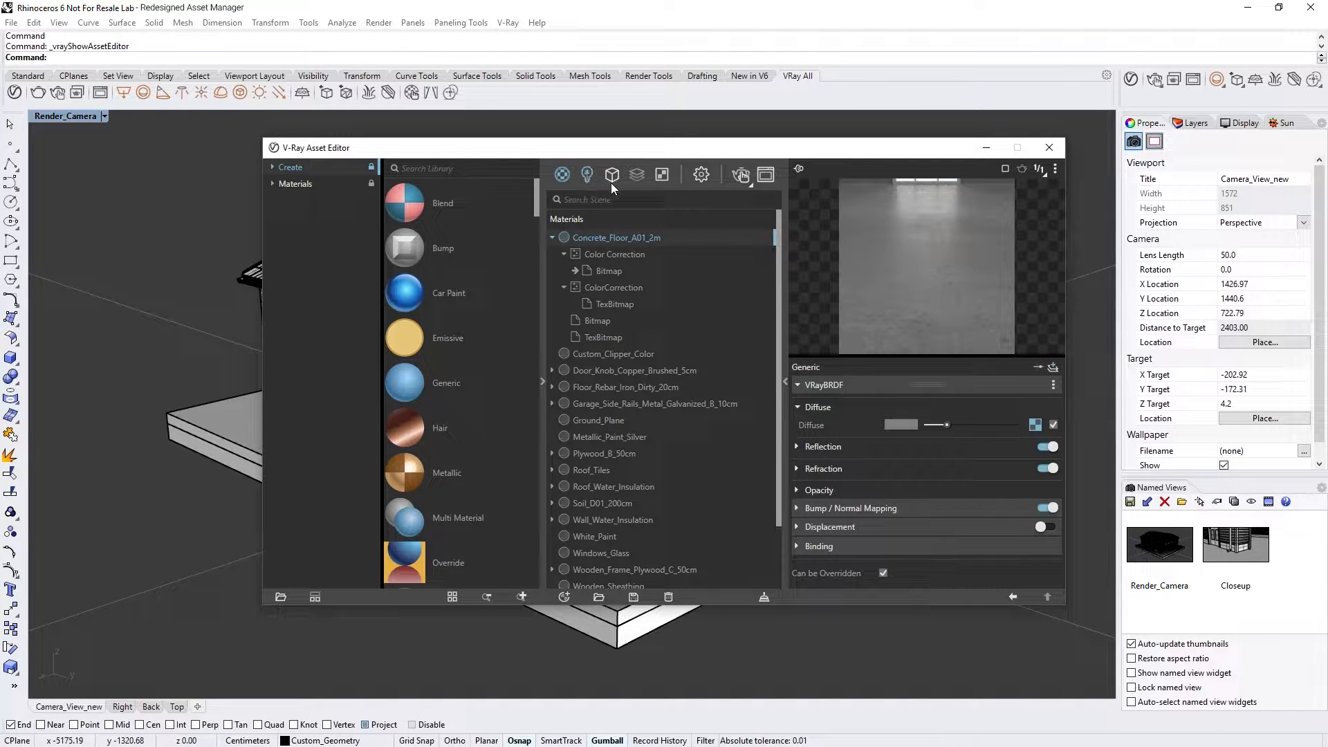
Examine the settings of V-Ray Sphere Light Exterior and Clipper_1, and return to the Concrete_Floor_A01_2m material
{"action": "scroll", "coordinate": [664, 381], "scroll_direction": "down", "scroll_amount": 3}
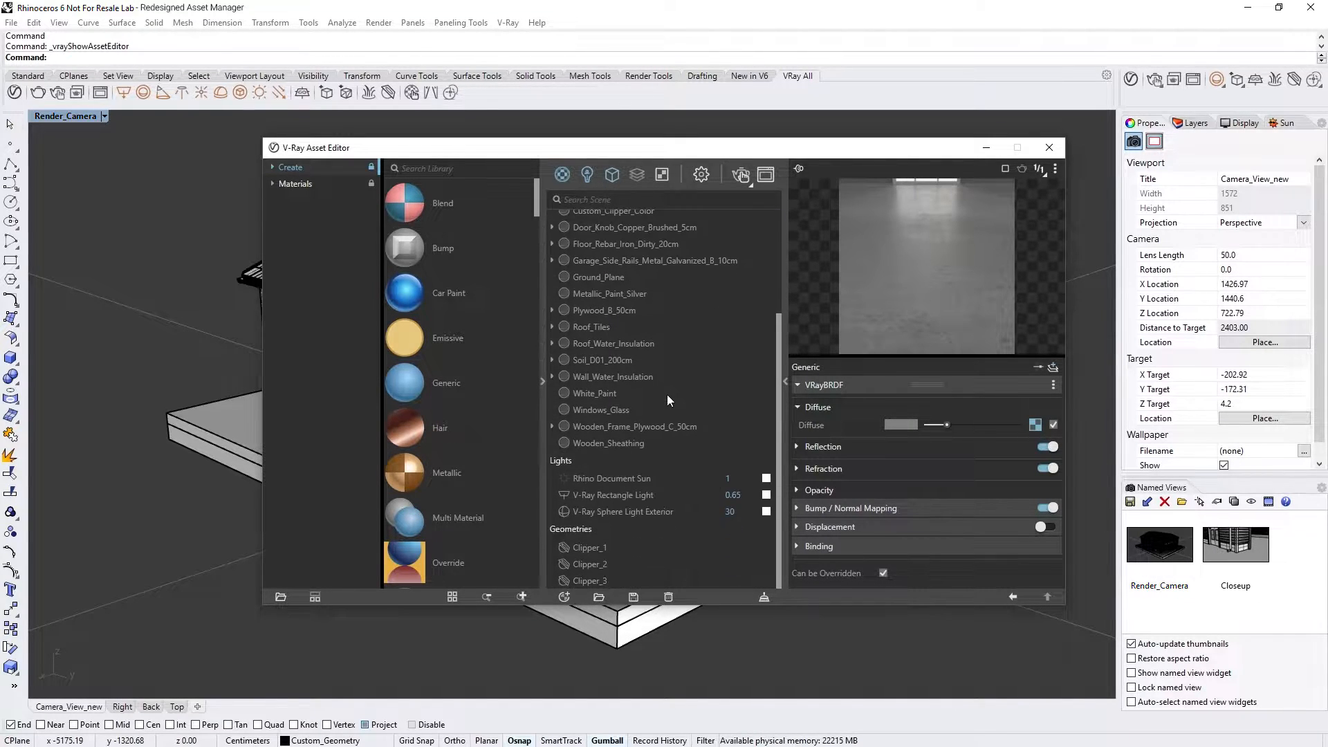
{"action": "left_click", "coordinate": [654, 510]}
{"action": "left_click", "coordinate": [598, 548]}
{"action": "scroll", "coordinate": [598, 542], "scroll_direction": "up", "scroll_amount": 3}
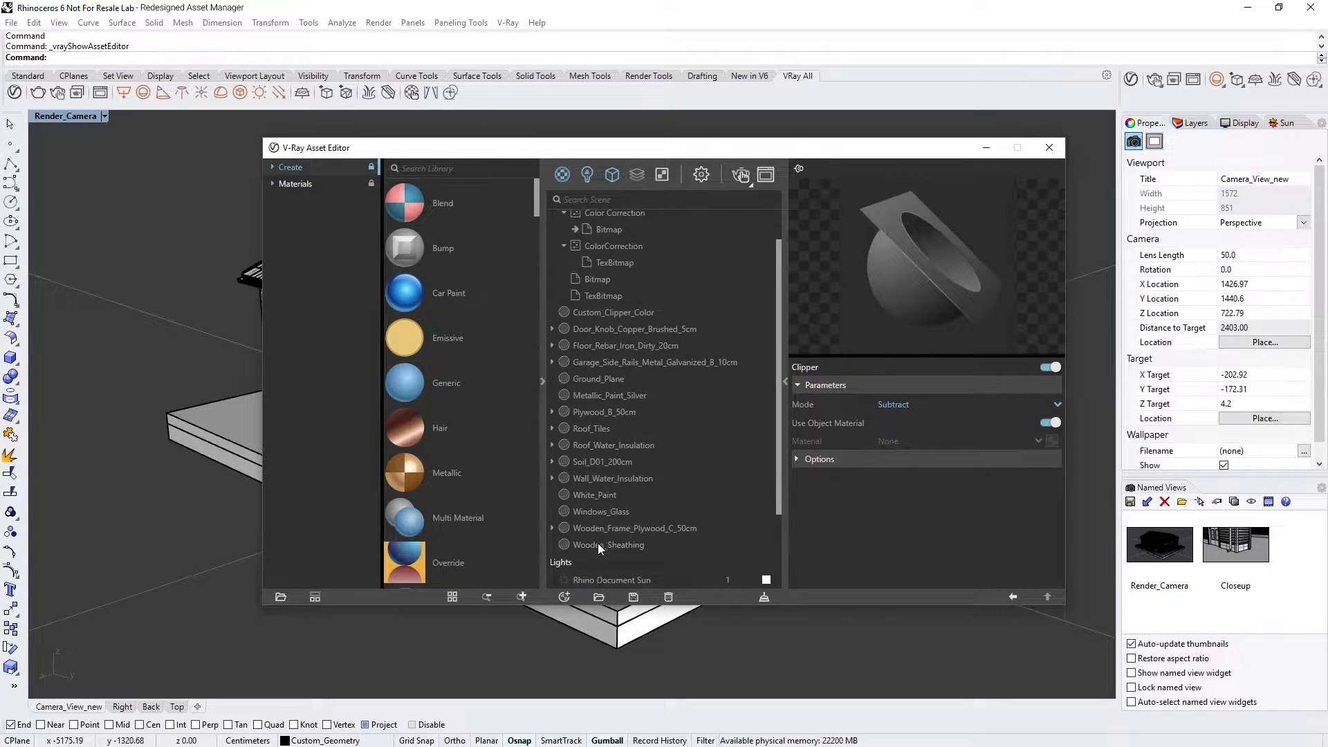
{"action": "left_click", "coordinate": [635, 238]}
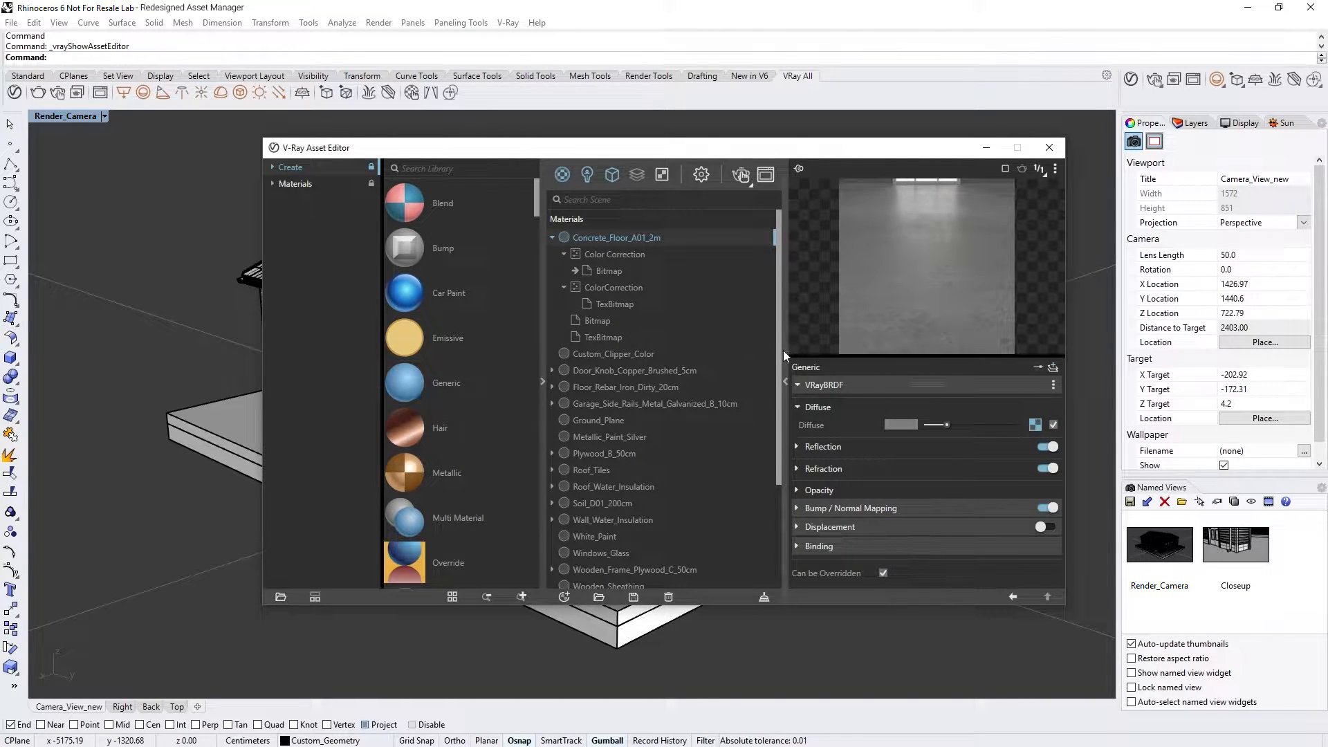
Switch the material preview of Concrete_Floor_A01_2m to the Generic scene and back to the Floor scene
{"action": "mouse_move", "coordinate": [800, 357]}
{"action": "left_mouse_down"}
{"action": "mouse_move", "coordinate": [802, 403]}
{"action": "mouse_move", "coordinate": [795, 354]}
{"action": "left_mouse_up"}
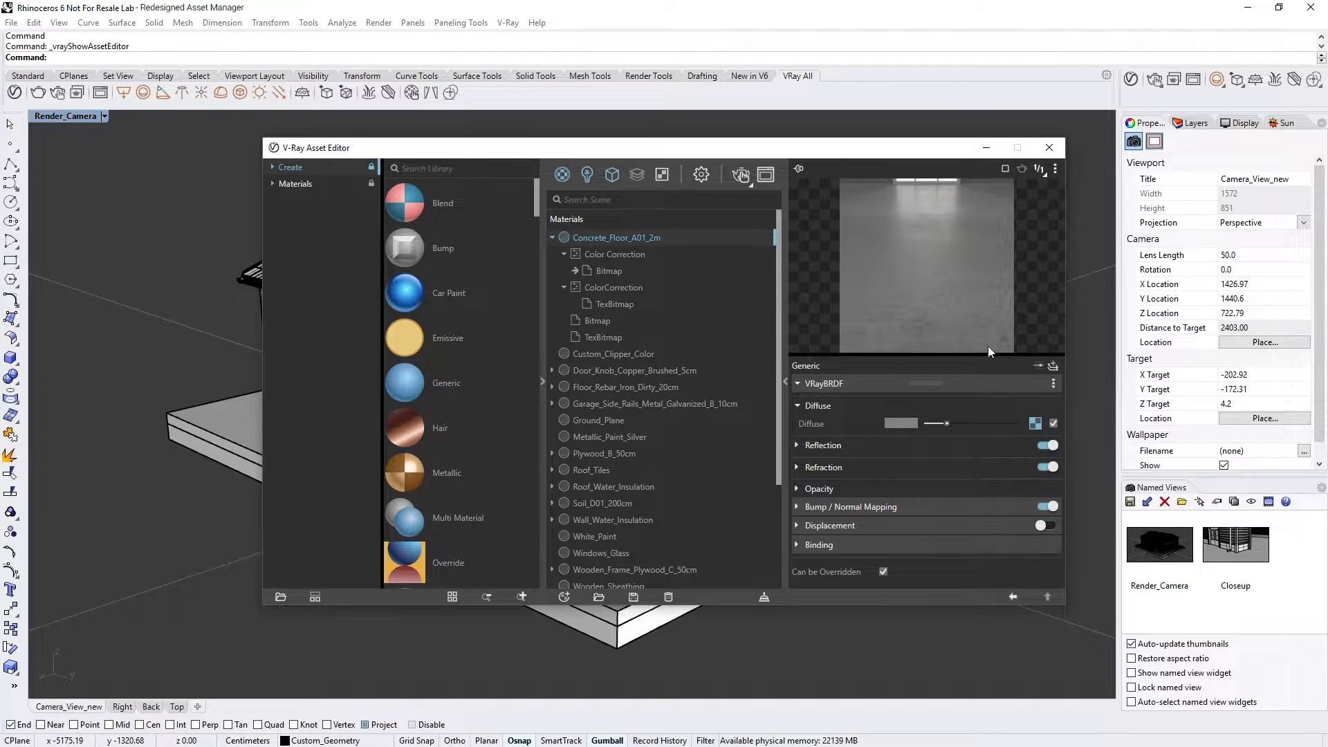
{"action": "left_click", "coordinate": [1055, 170]}
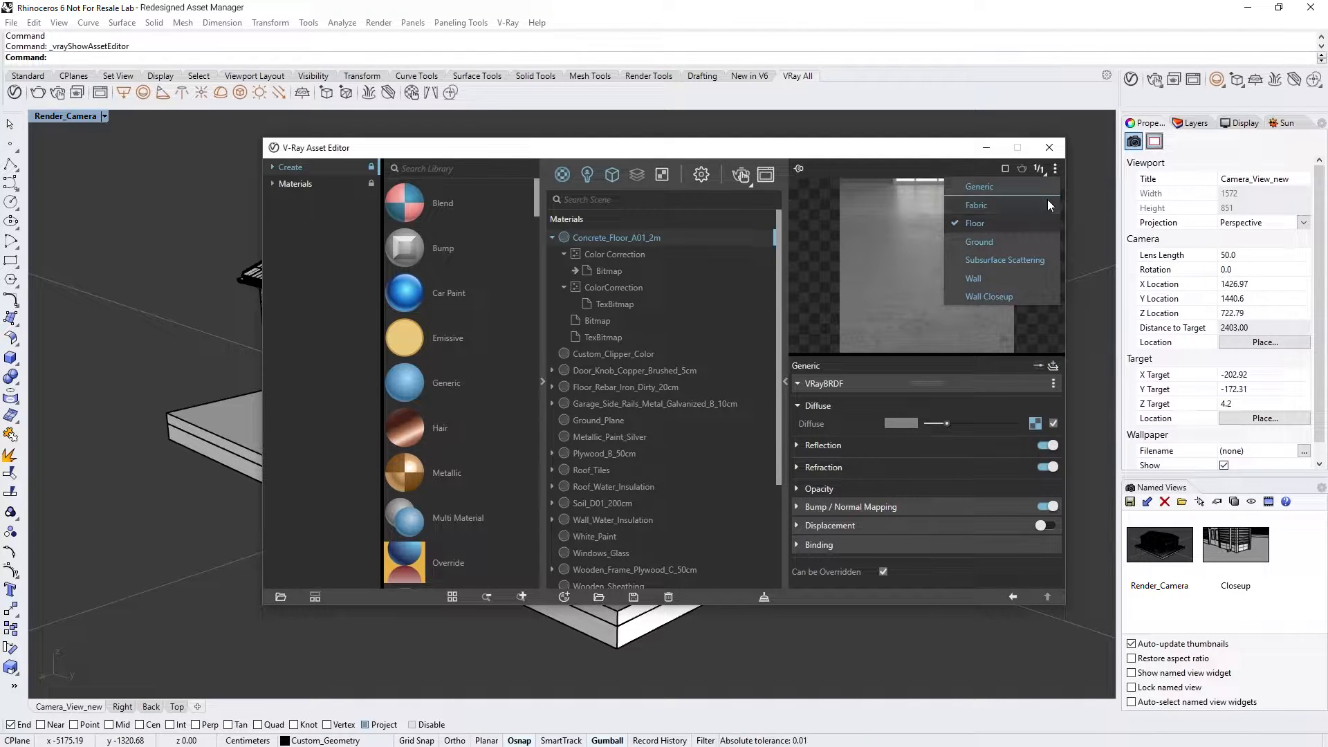
{"action": "left_click", "coordinate": [1016, 187]}
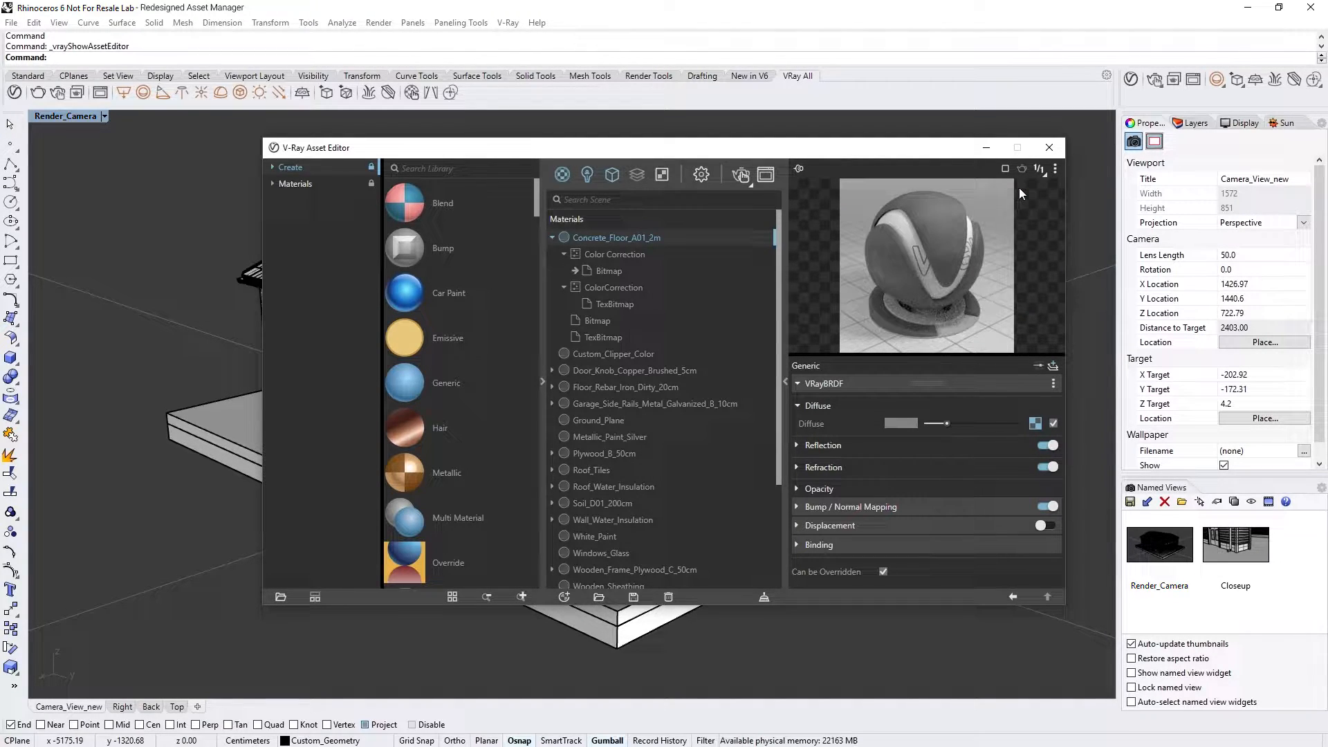
{"action": "left_click", "coordinate": [1055, 169]}
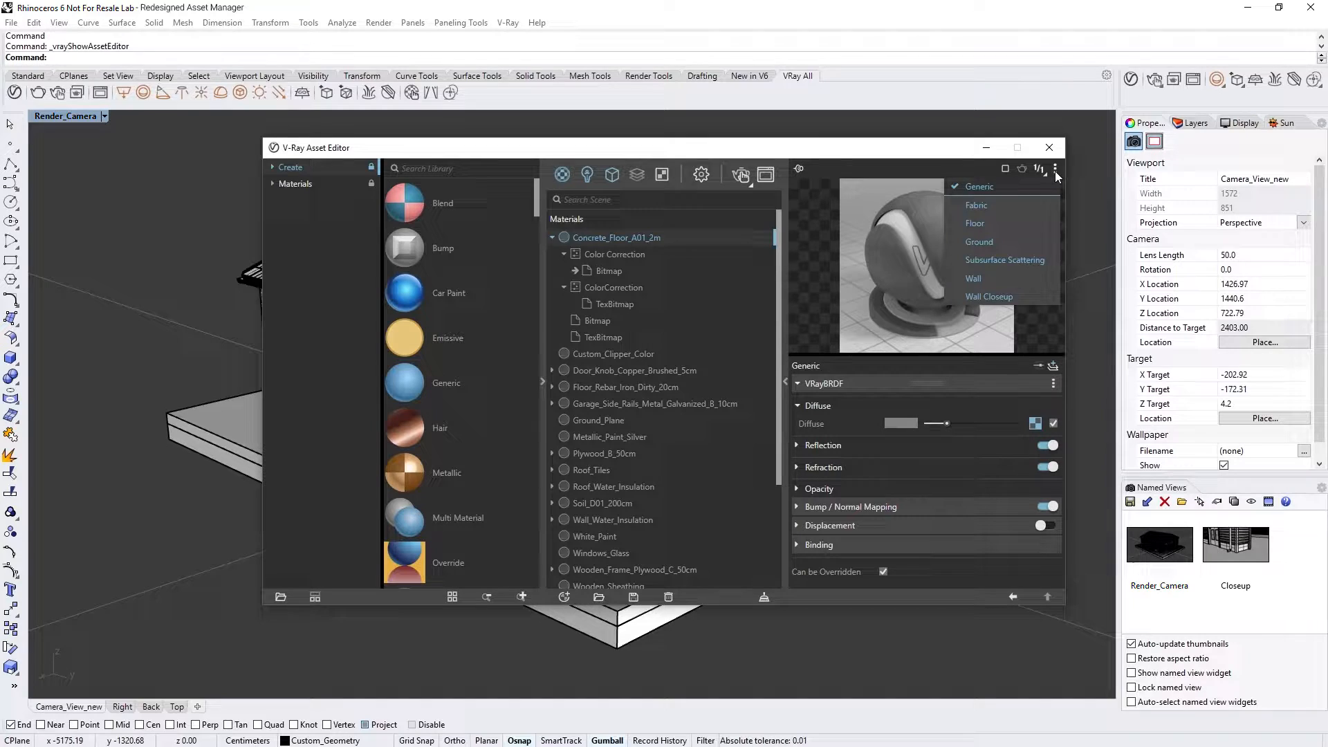
{"action": "left_click", "coordinate": [1048, 222]}
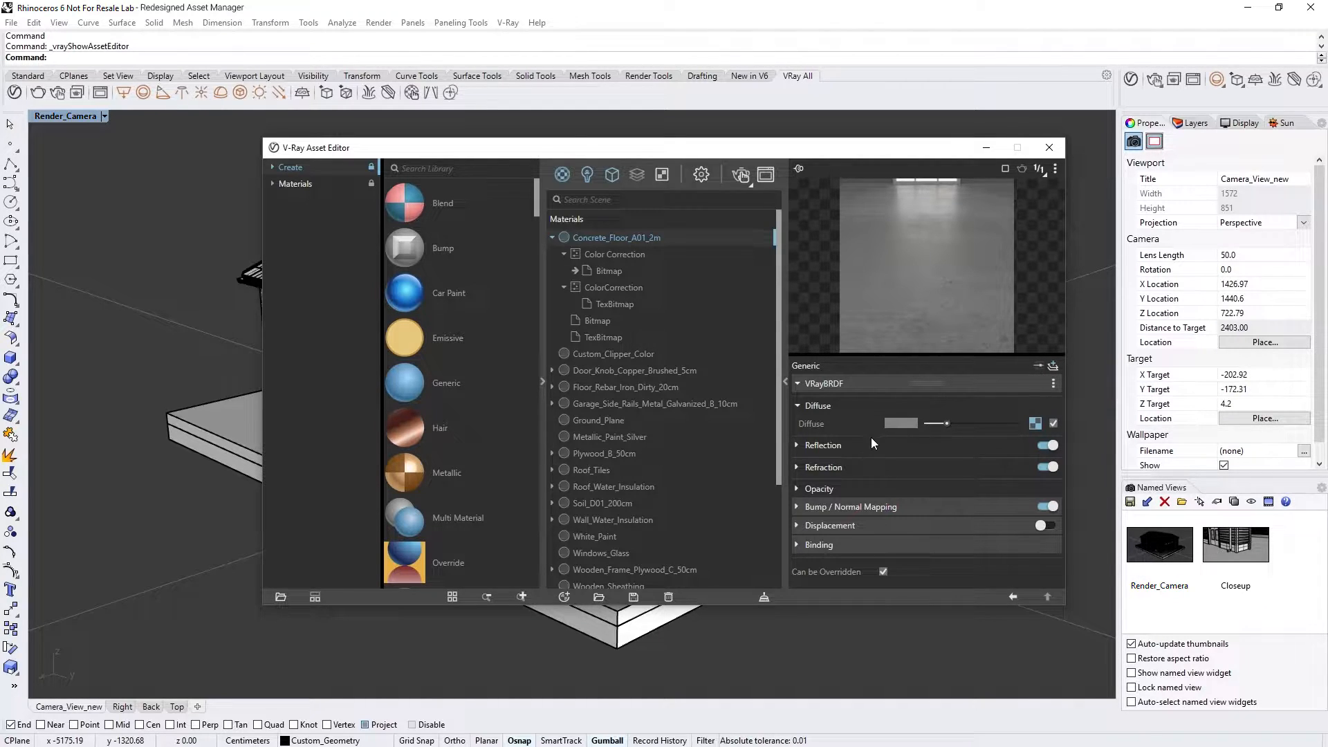
Expand the Reflection settings of Concrete_Floor_A01_2m and compare its advanced parameters with the basic ones
{"action": "left_click", "coordinate": [854, 444]}
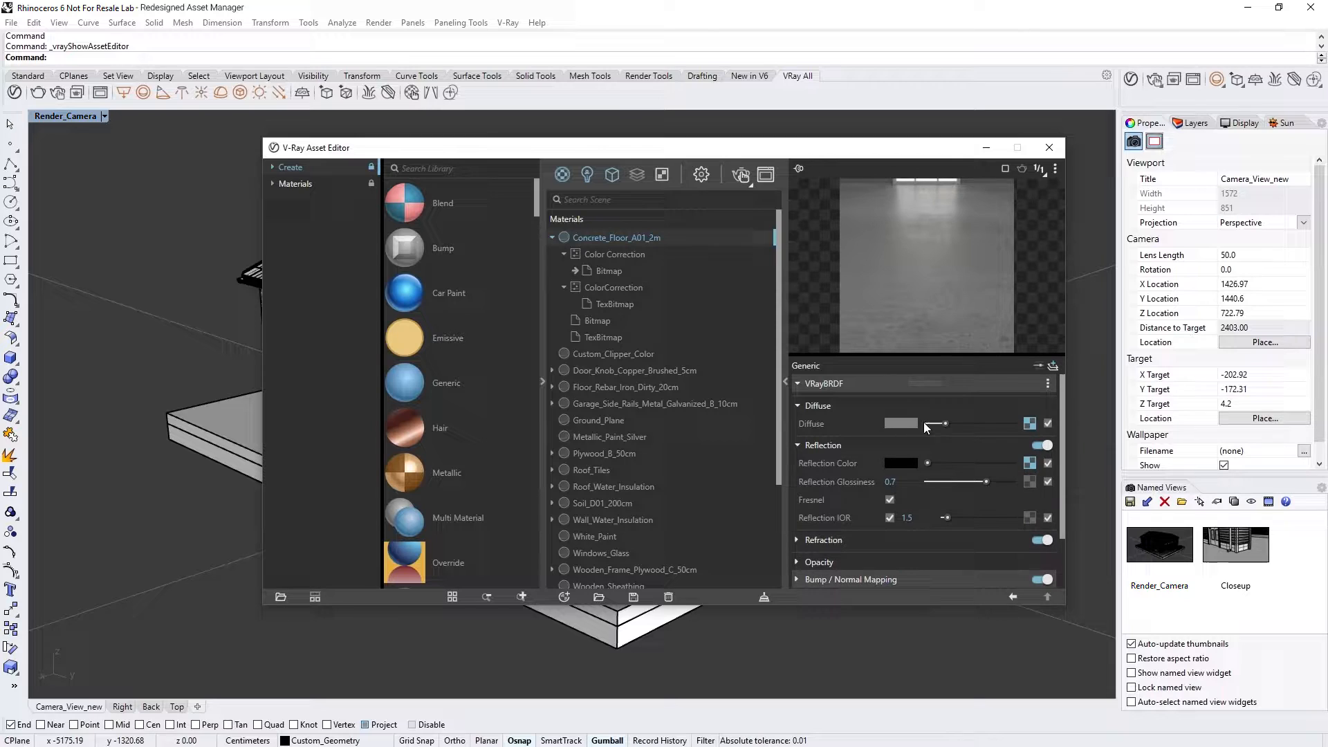
{"action": "left_click", "coordinate": [1038, 367]}
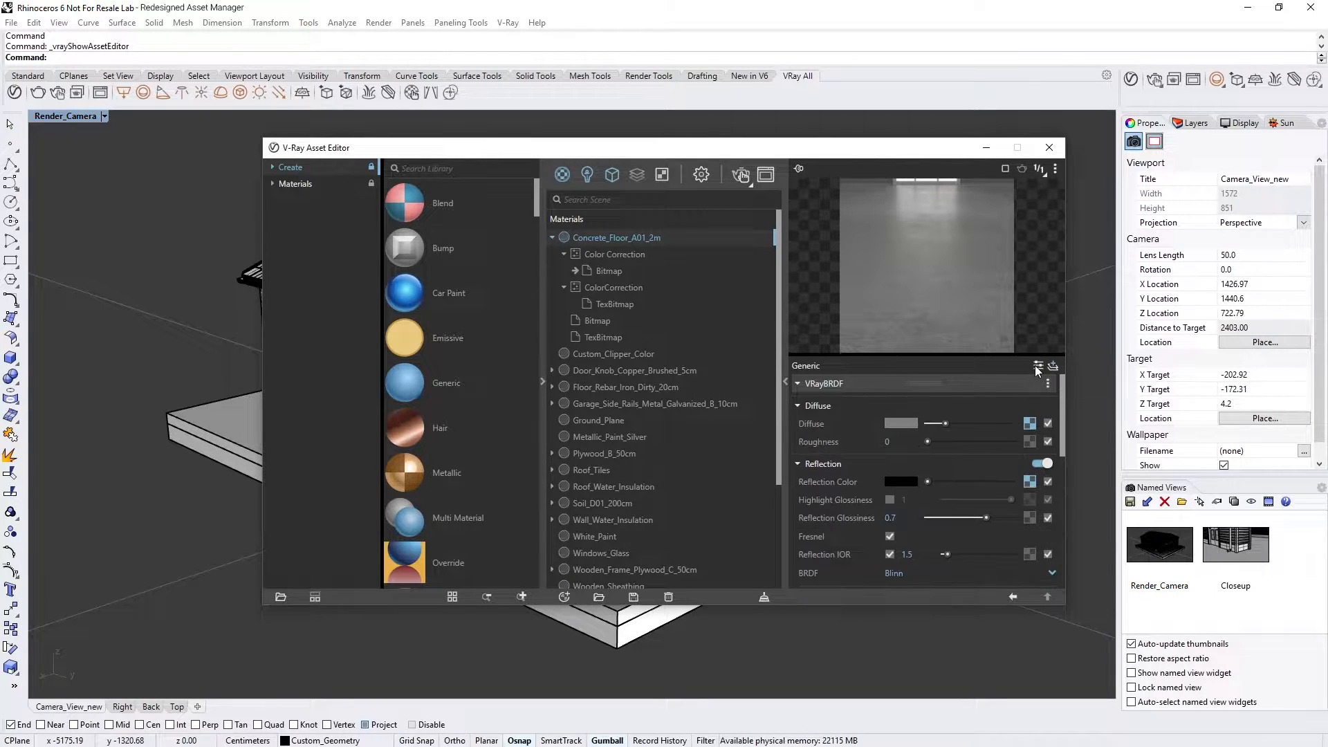
{"action": "mouse_move", "coordinate": [1063, 389]}
{"action": "left_mouse_down"}
{"action": "mouse_move", "coordinate": [1056, 446]}
{"action": "mouse_move", "coordinate": [1053, 383]}
{"action": "left_mouse_up"}
{"action": "left_click", "coordinate": [1042, 369]}
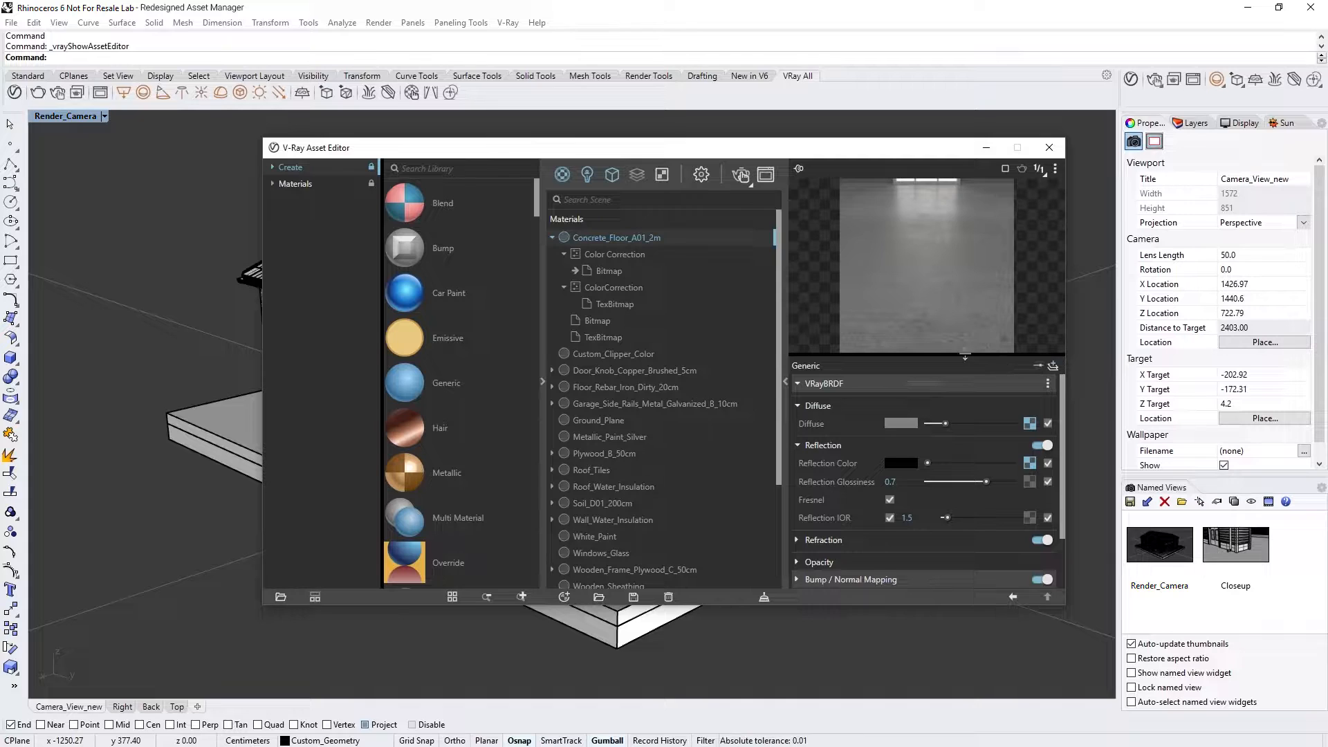
Hide the asset library, select the garage's brick foundation in the viewport, and open its assigned material for editing
{"action": "left_click", "coordinate": [544, 341]}
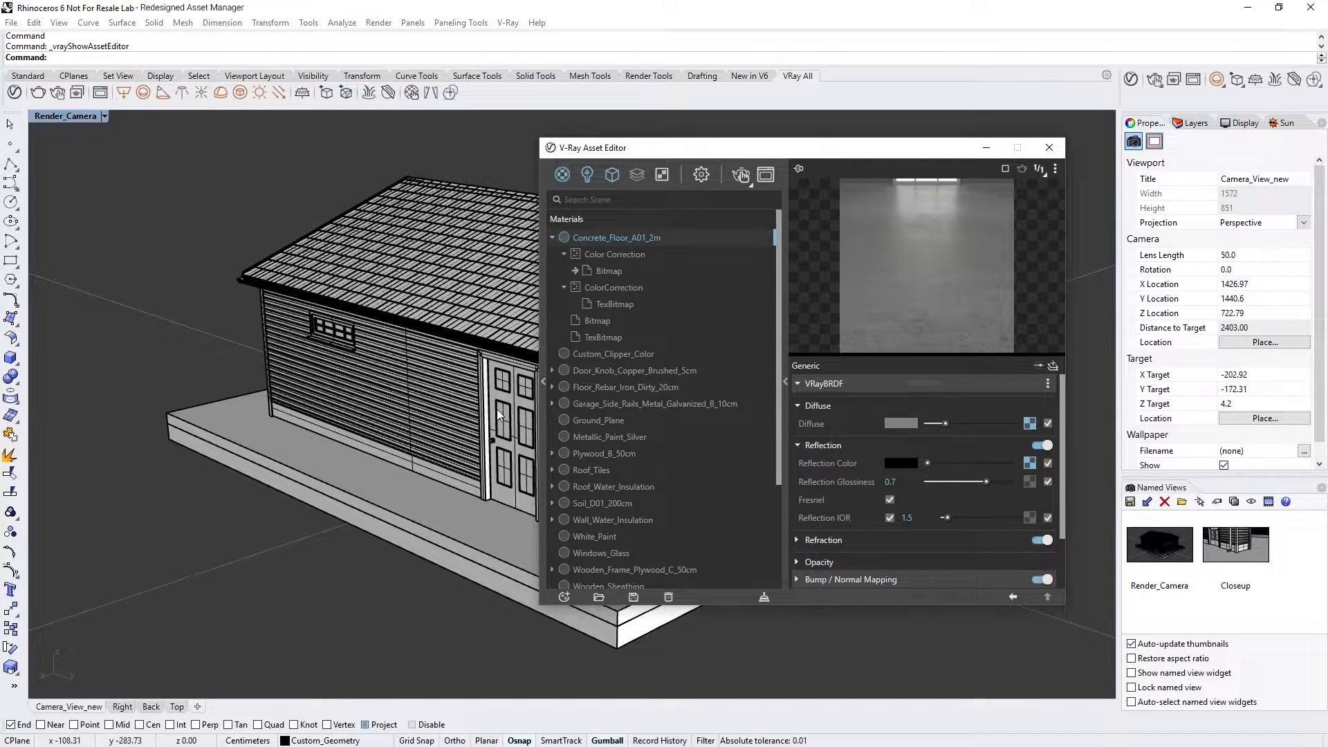
{"action": "left_click", "coordinate": [447, 479]}
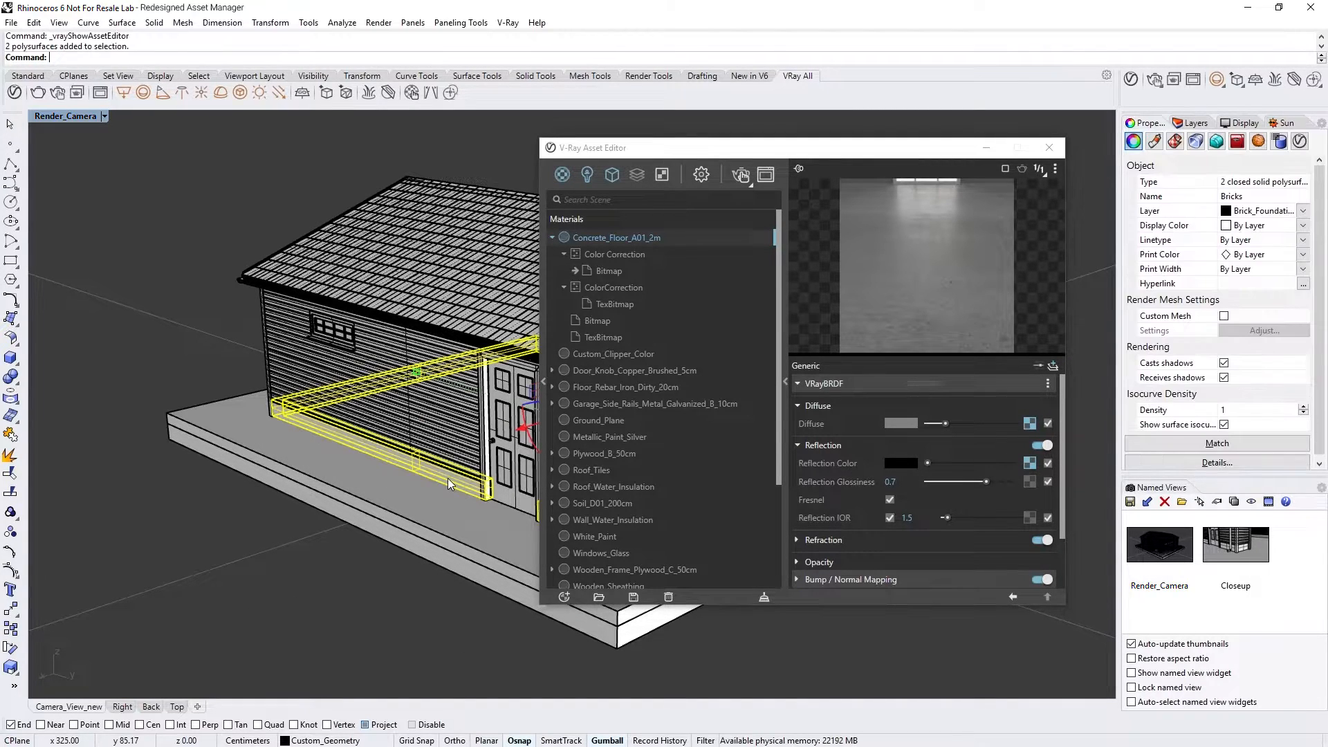
{"action": "left_click", "coordinate": [1154, 142]}
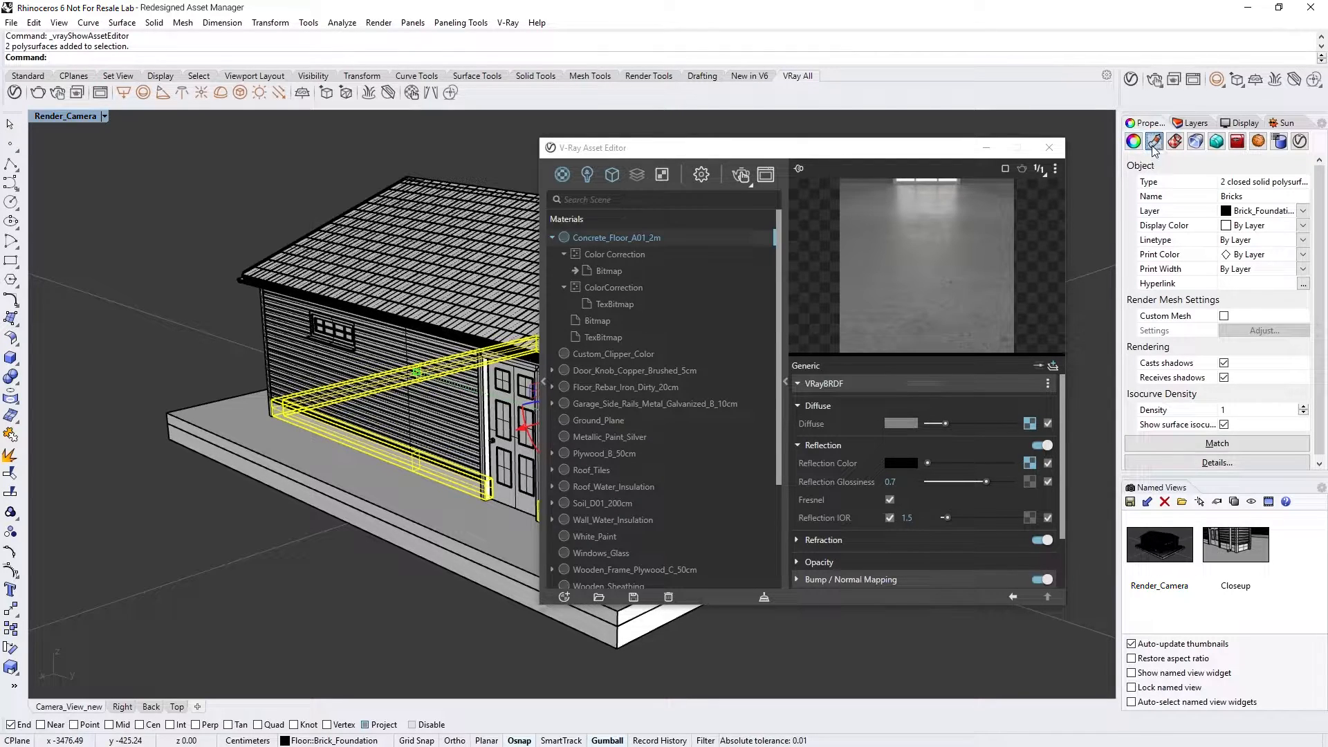
{"action": "left_click", "coordinate": [1156, 236]}
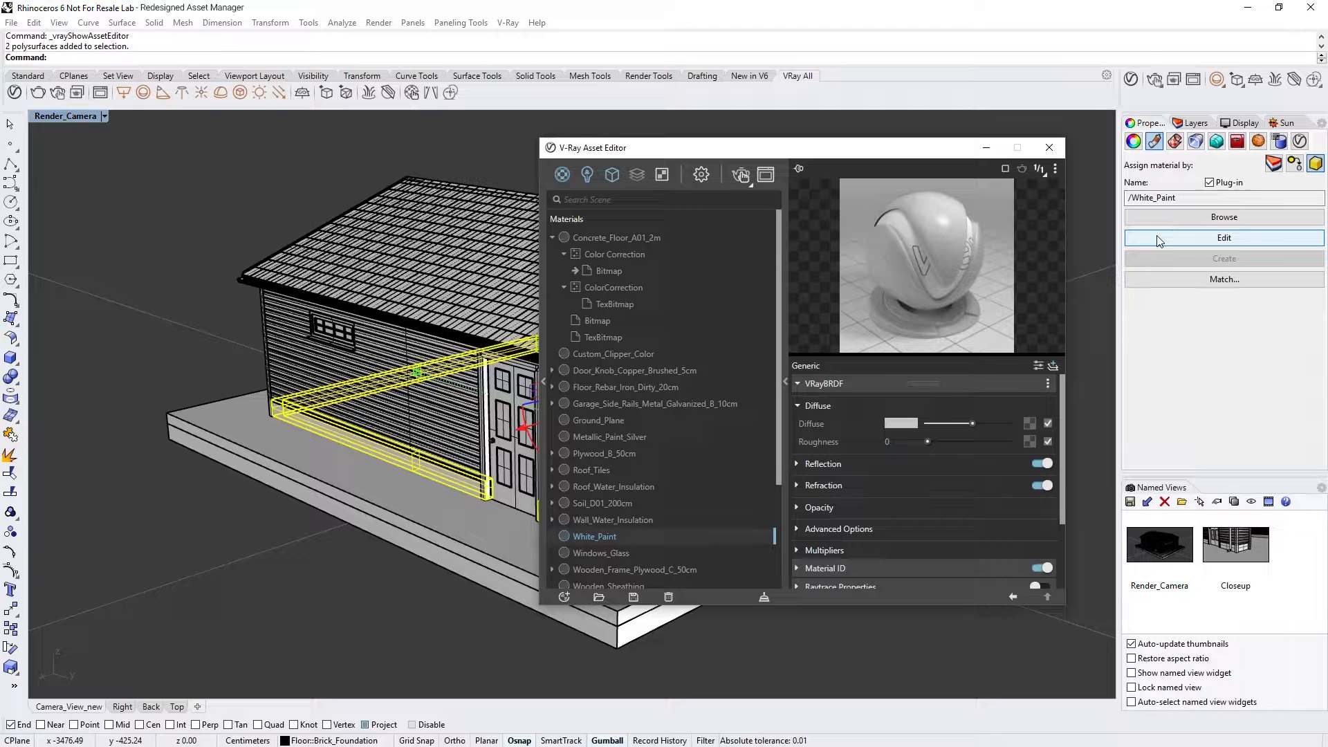
Restore the Closeup view, reopen the asset library, and add a Generic material to the scene, applied to the selected foundation
{"action": "double_click", "coordinate": [1224, 547]}
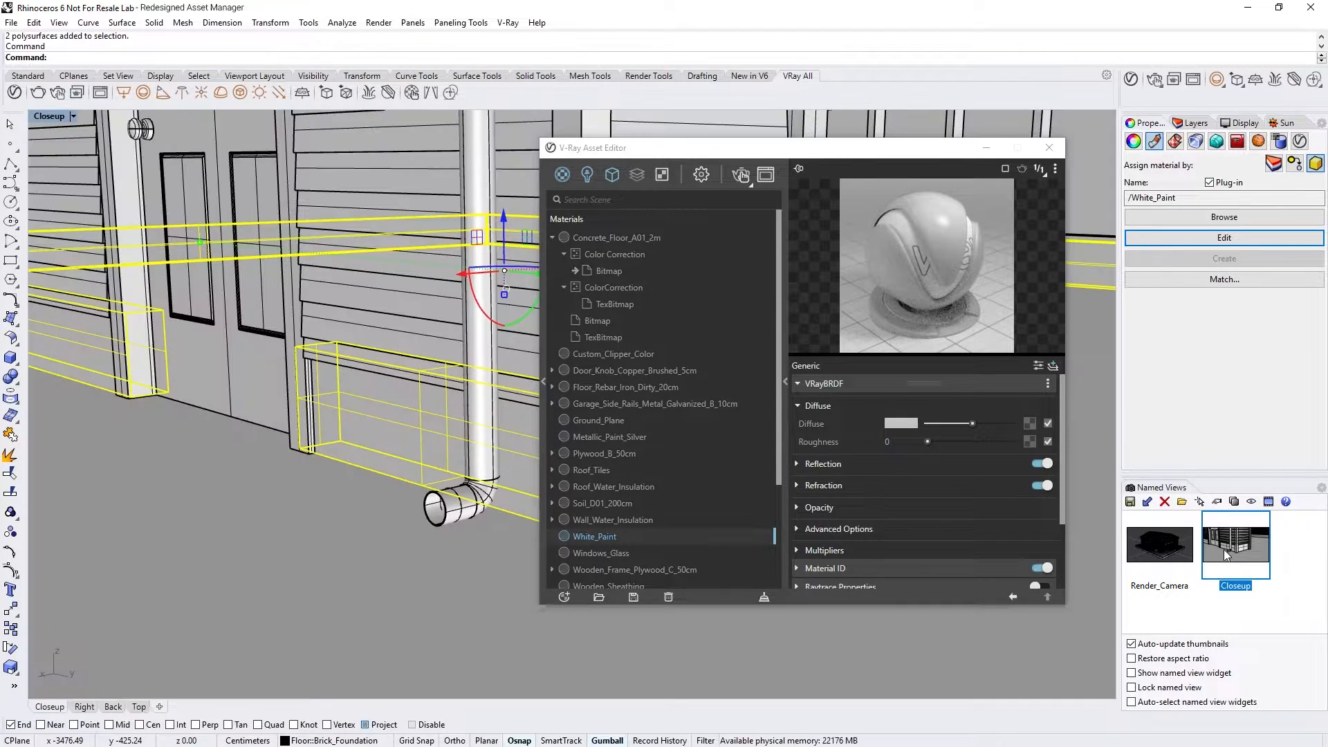
{"action": "left_click", "coordinate": [543, 383]}
{"action": "left_click_drag", "start_coordinate": [412, 378], "coordinate": [692, 443]}
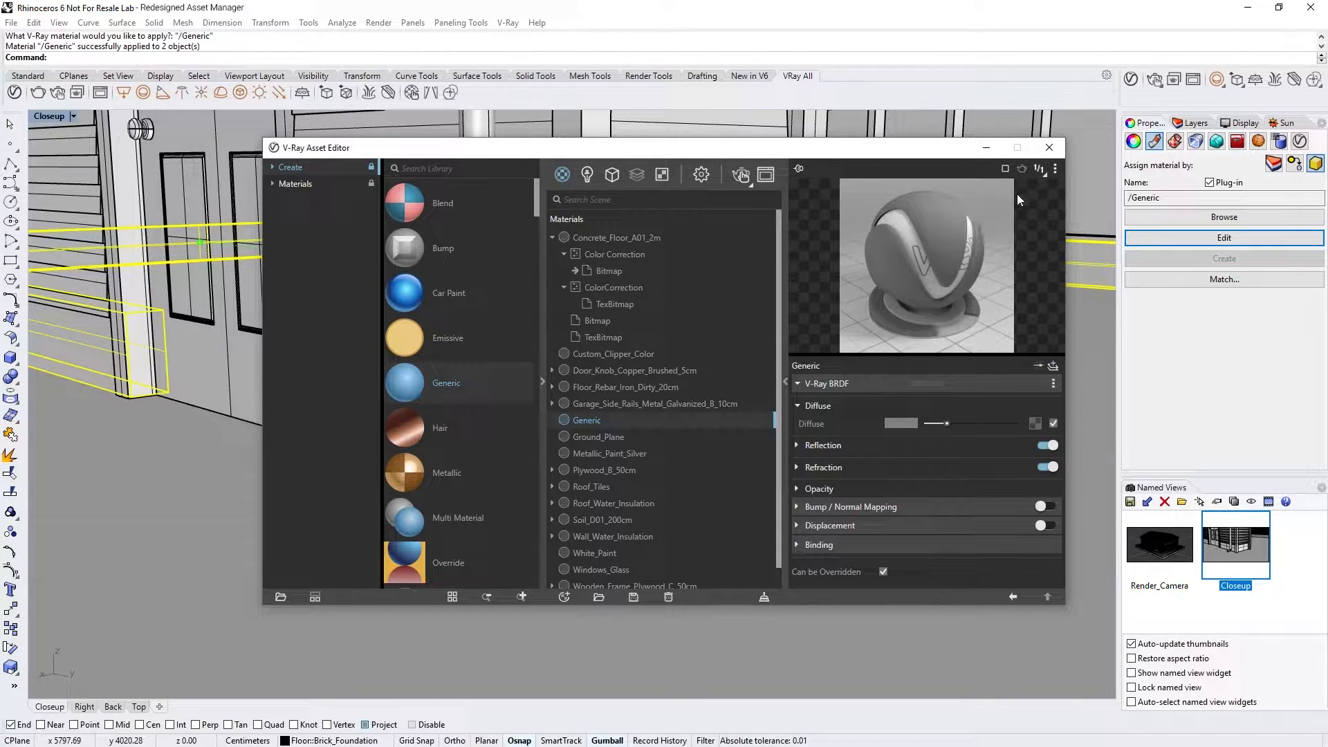
Set the Generic material's preview to Wall Closeup and load the Bricks_A_Diff_01 image as its diffuse bitmap texture
{"action": "left_click", "coordinate": [1056, 170]}
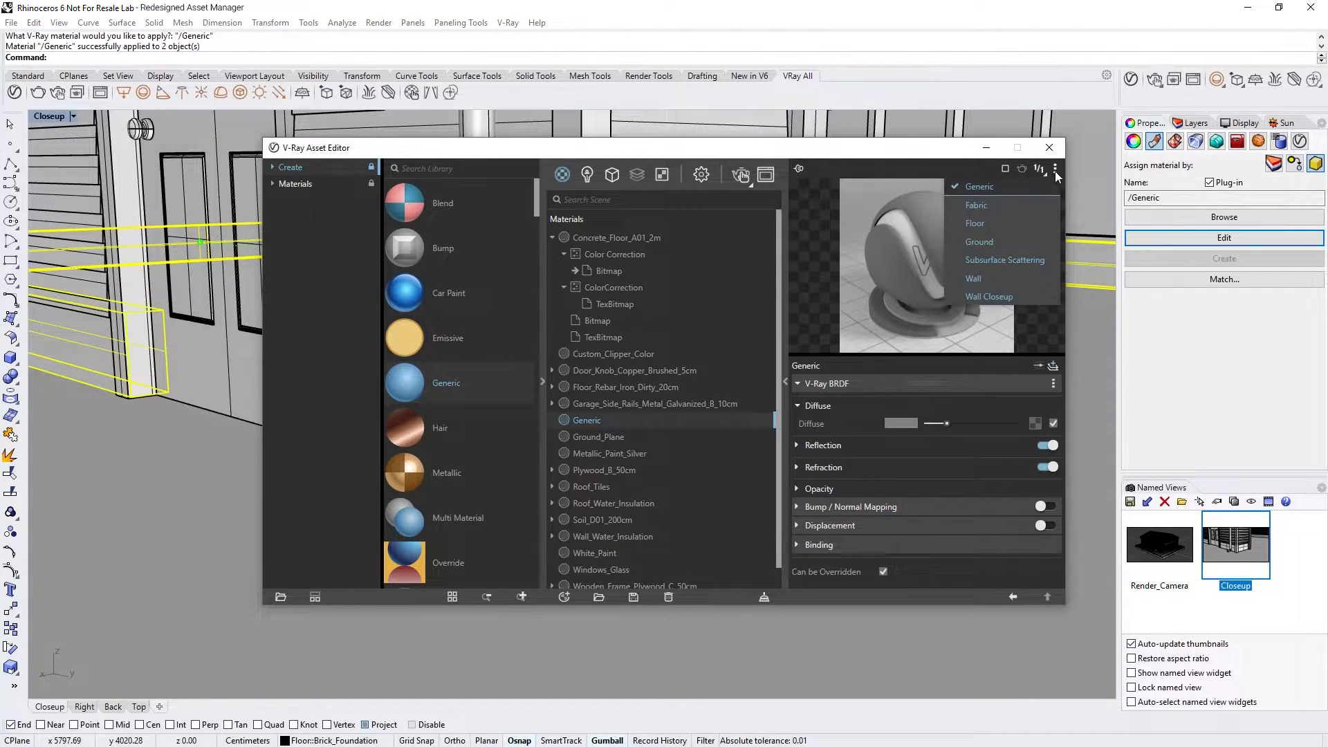
{"action": "left_click", "coordinate": [994, 294]}
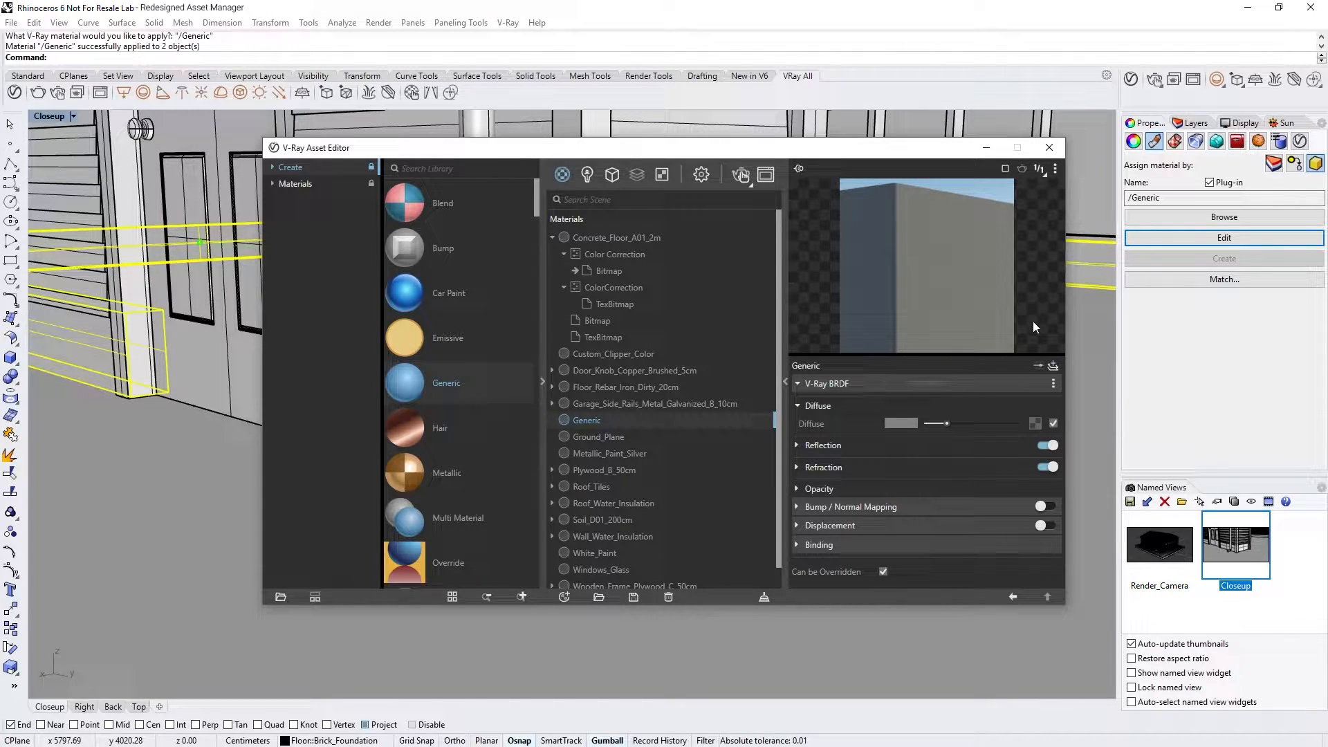
{"action": "left_click", "coordinate": [1035, 424]}
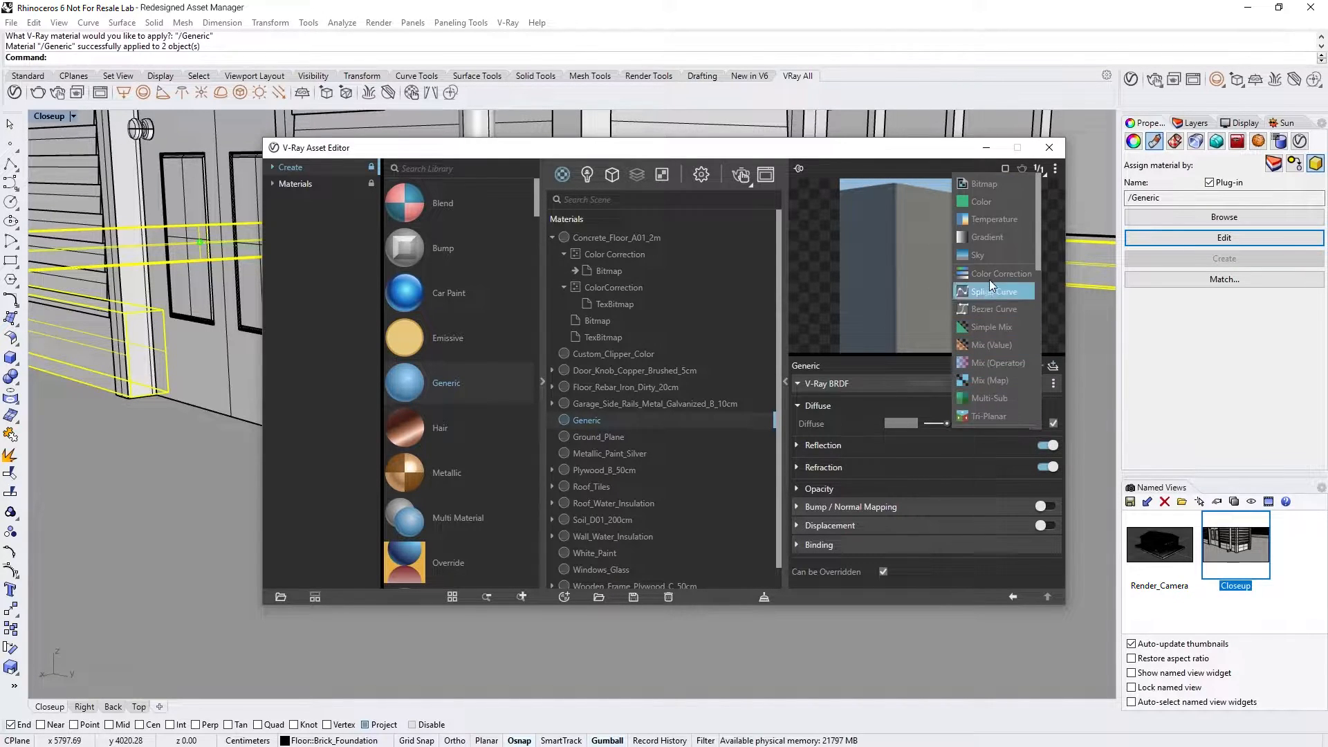
{"action": "left_click", "coordinate": [990, 188]}
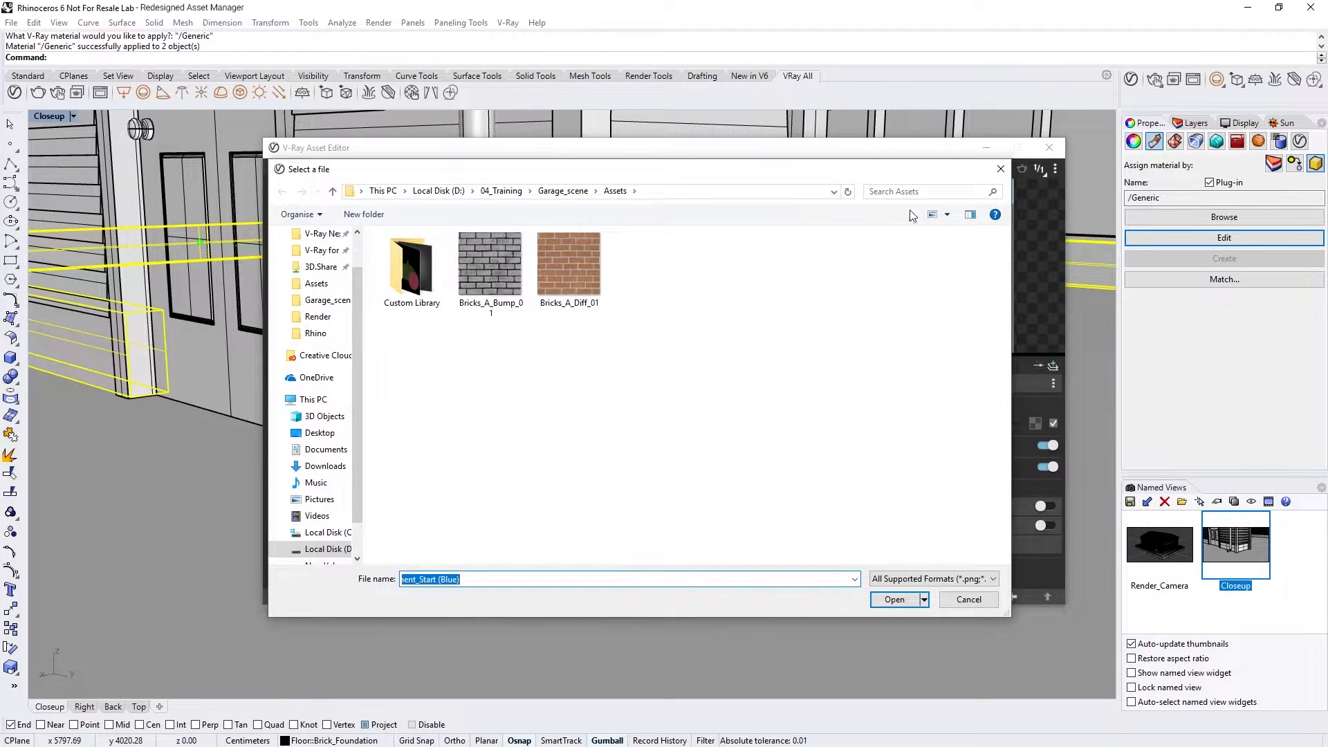
{"action": "left_click", "coordinate": [587, 255]}
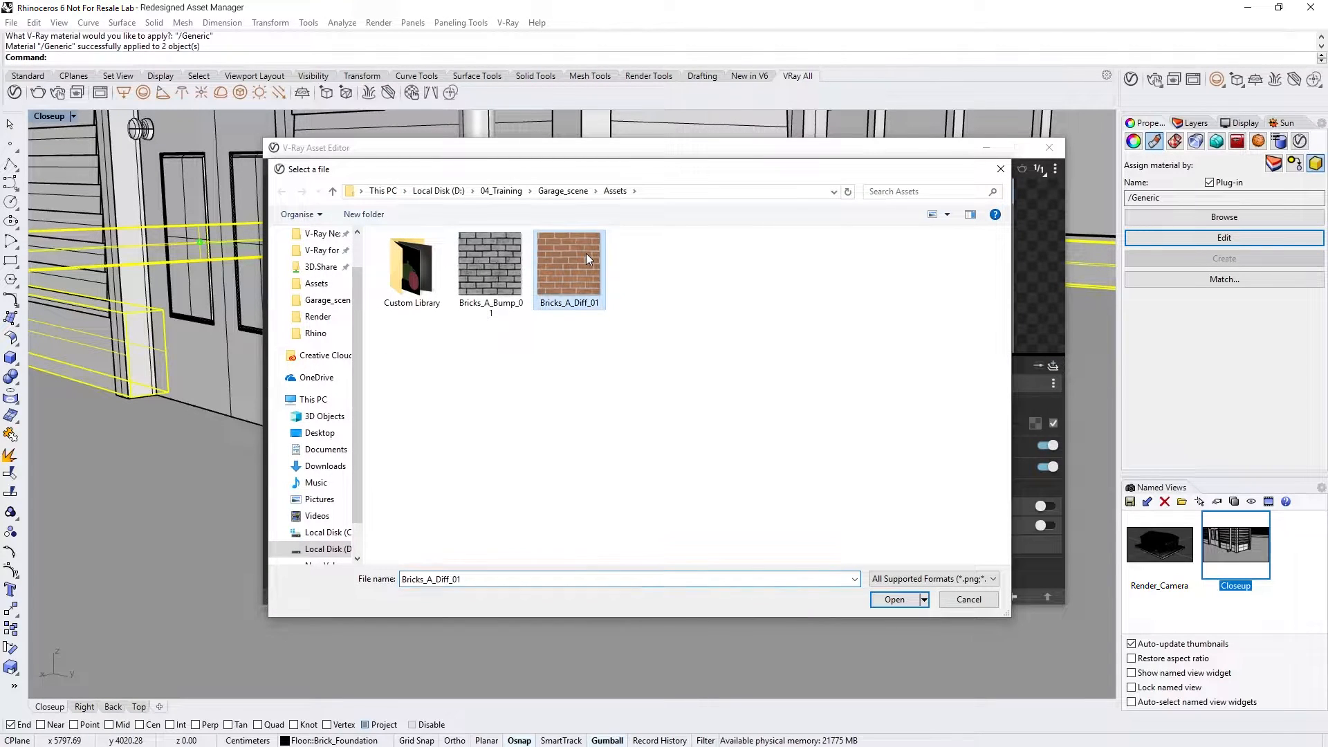
{"action": "left_click", "coordinate": [903, 601]}
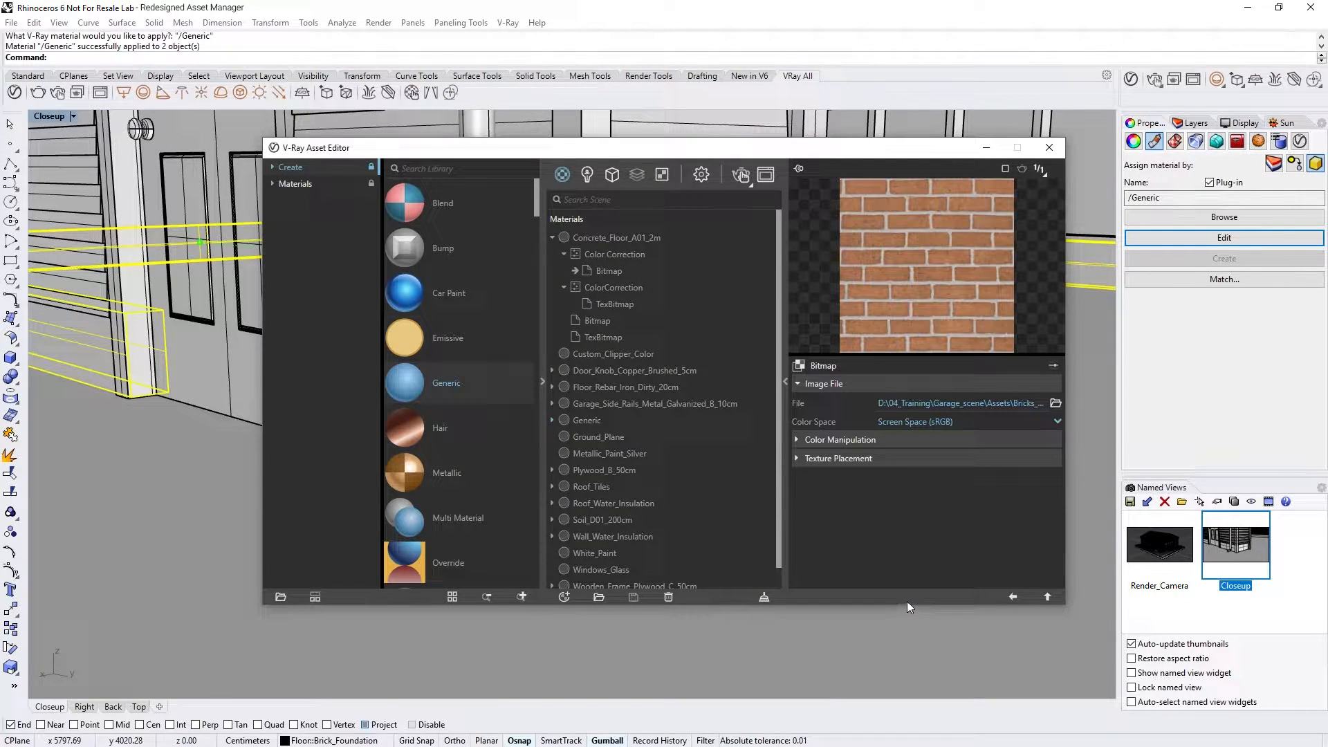
{"action": "left_click", "coordinate": [1047, 597]}
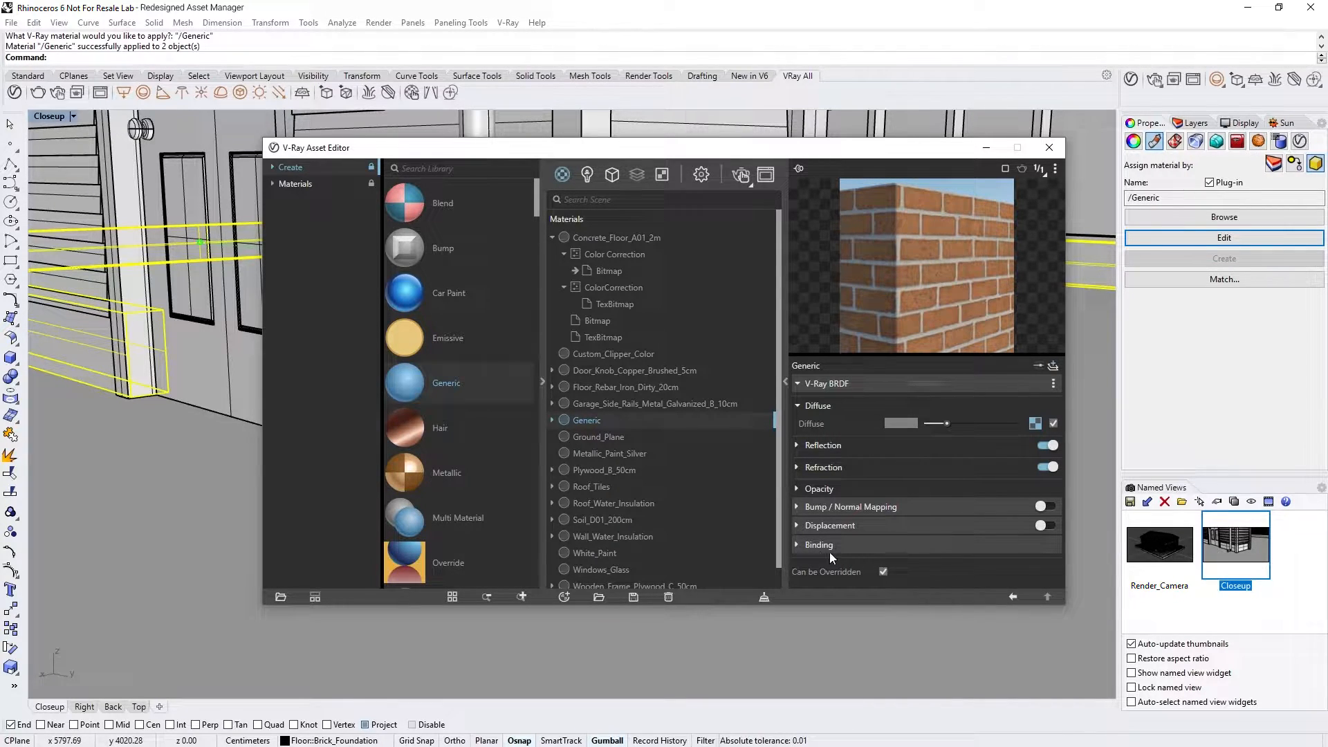
View the White_Paint material, return to the Generic material, and wrap its diffuse bitmap in a Color Correction texture
{"action": "left_click", "coordinate": [629, 553]}
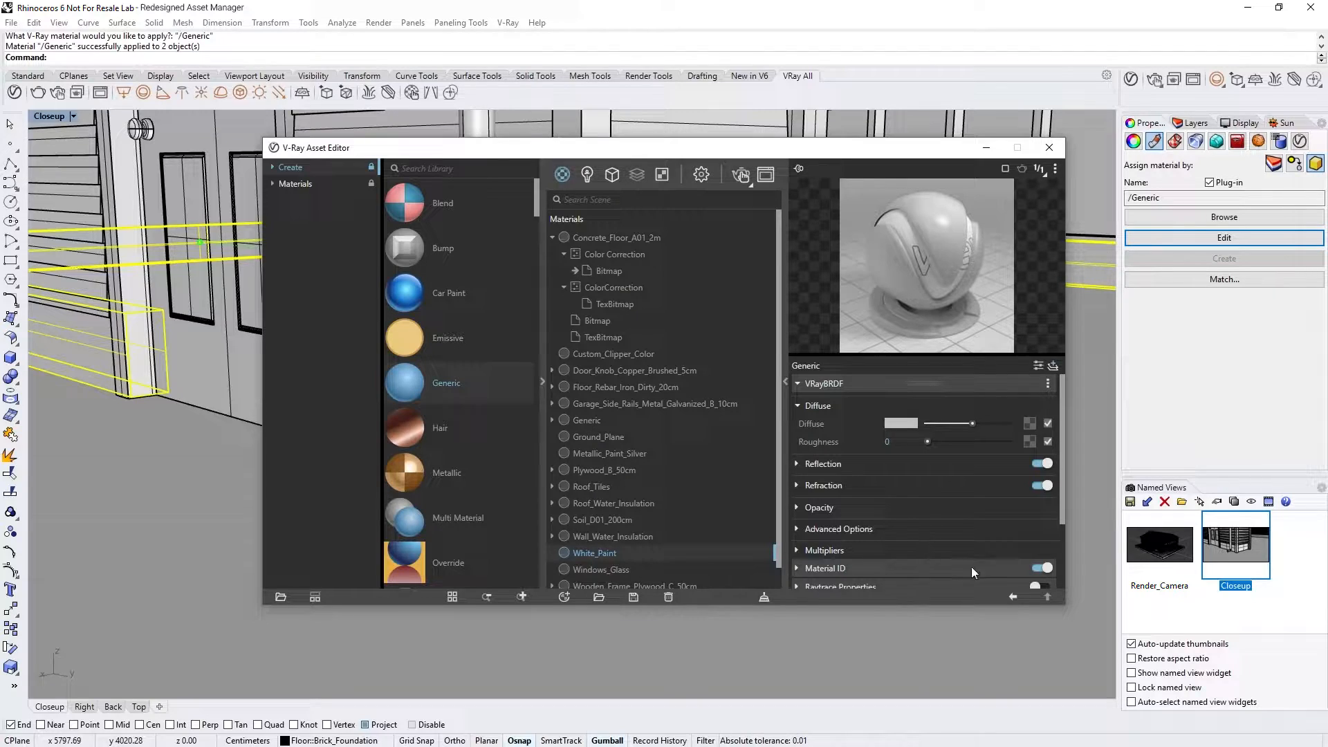
{"action": "left_click", "coordinate": [1013, 596]}
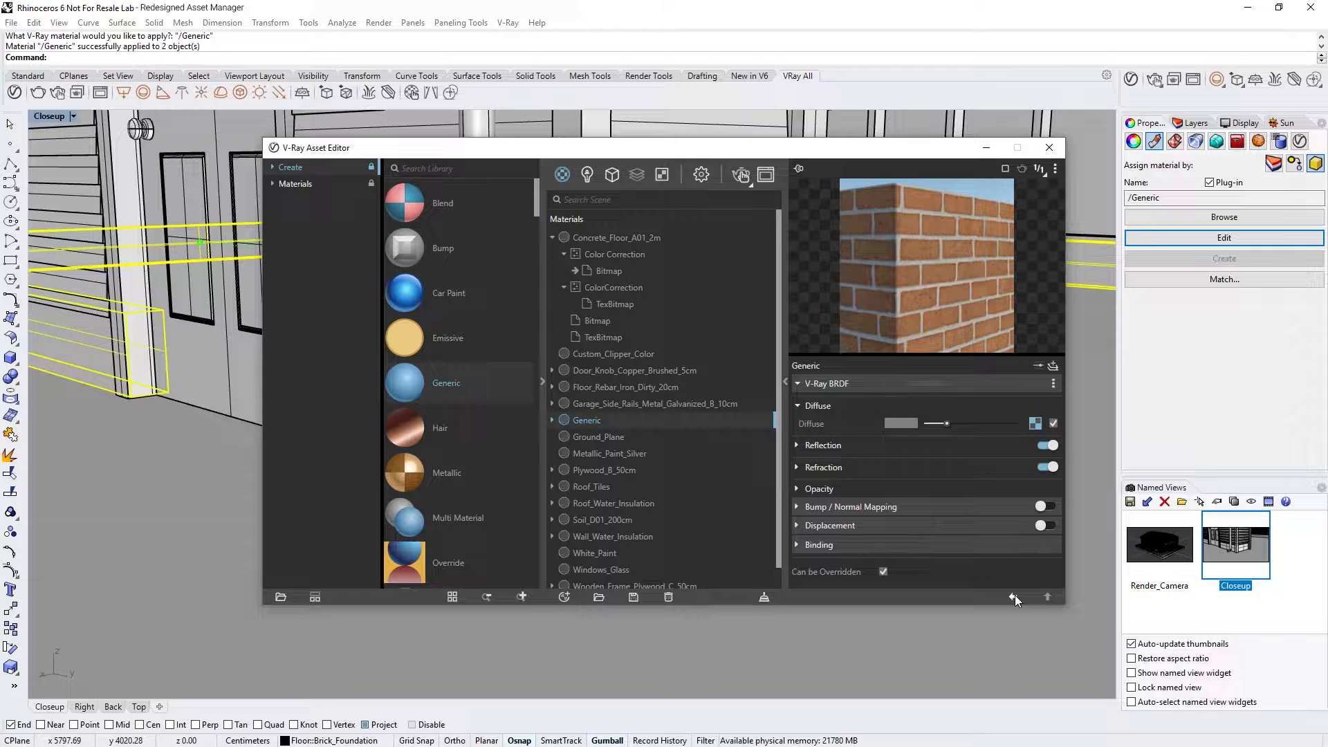
{"action": "right_click", "coordinate": [1035, 425]}
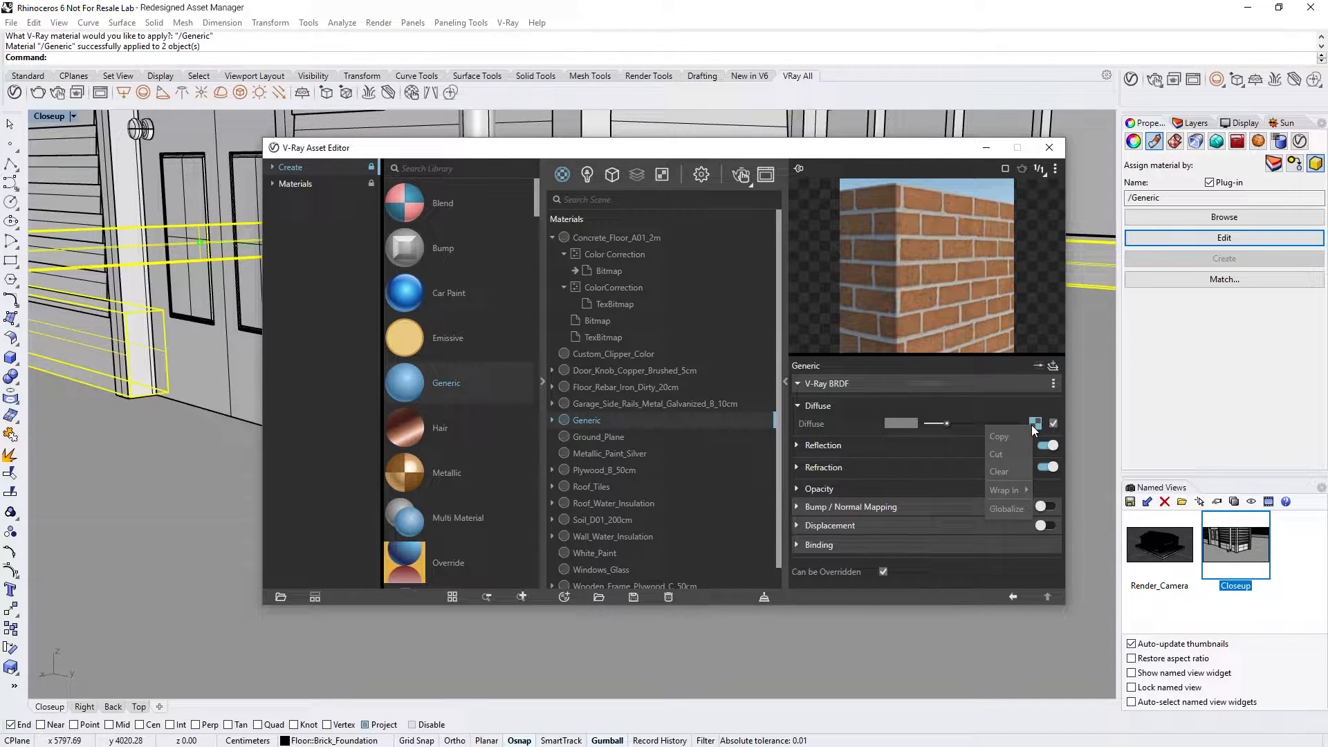
{"action": "mouse_move", "coordinate": [1015, 492]}
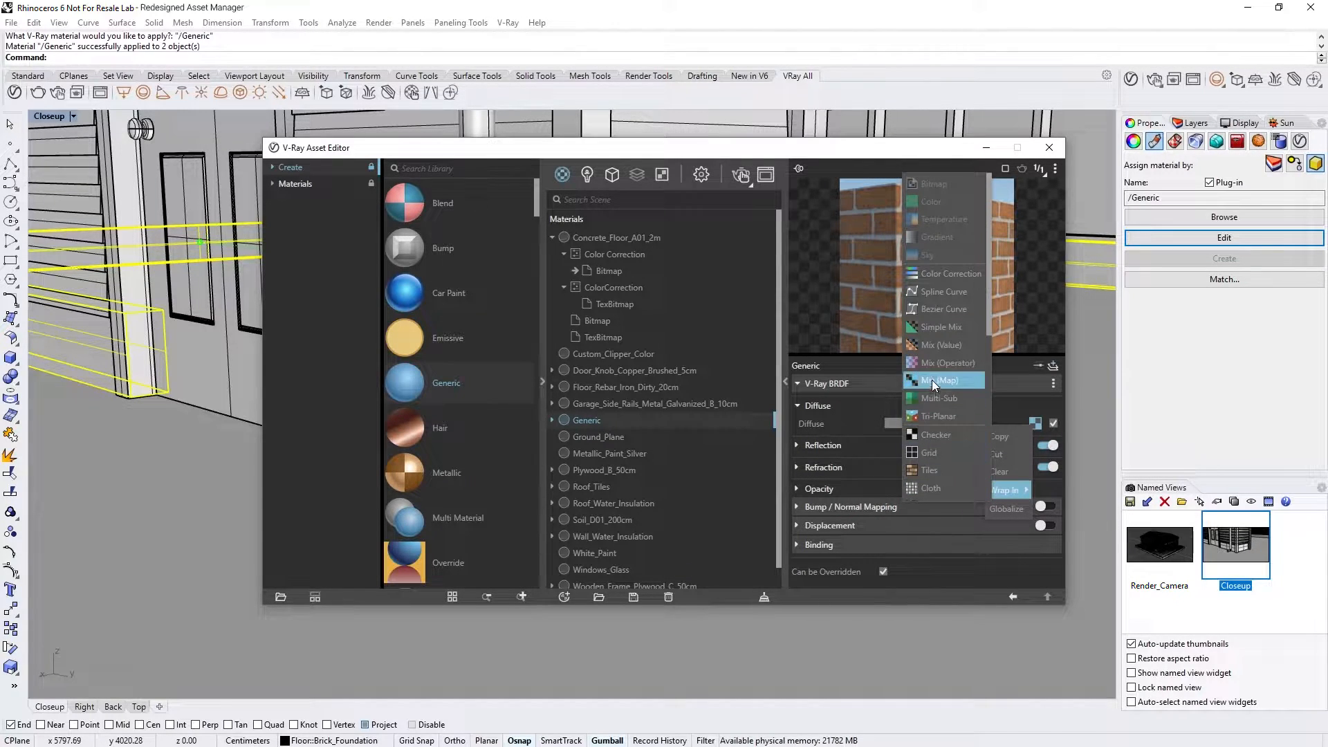
{"action": "left_click", "coordinate": [936, 274]}
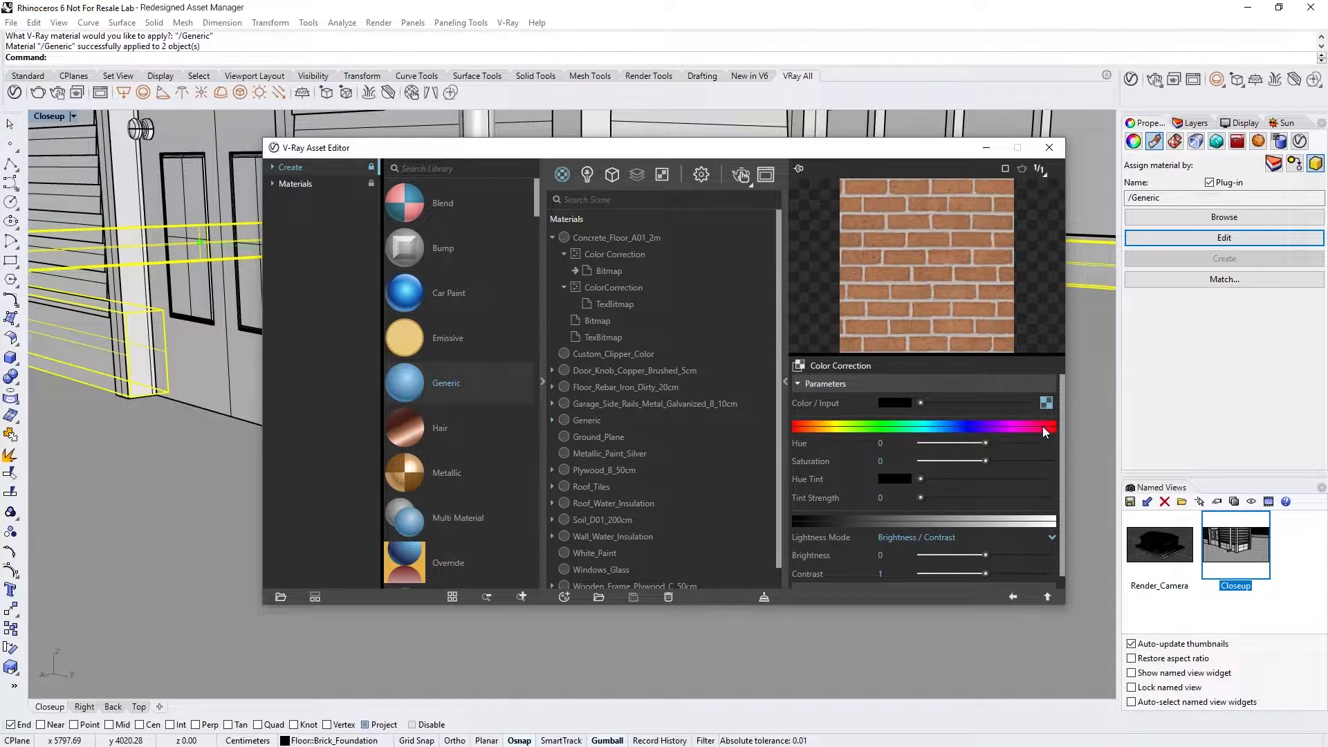
Adjust the diffuse Color Correction to hue -11.1, saturation -0.91, brightness 0.226 and contrast 1.098, and return to the material
{"action": "left_click_drag", "start_coordinate": [987, 443], "coordinate": [936, 459]}
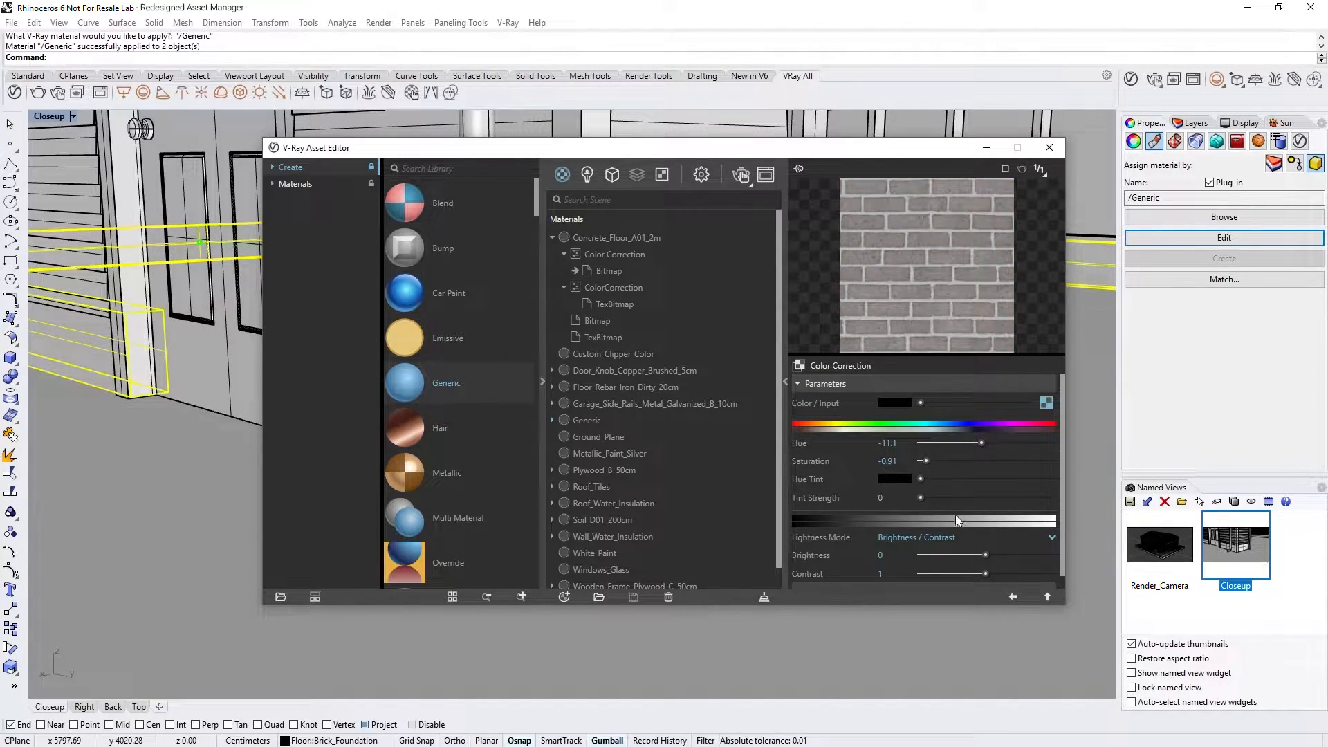
{"action": "mouse_move", "coordinate": [986, 554]}
{"action": "left_mouse_down"}
{"action": "mouse_move", "coordinate": [1000, 554]}
{"action": "mouse_move", "coordinate": [992, 571]}
{"action": "left_mouse_up"}
{"action": "left_click", "coordinate": [1047, 593]}
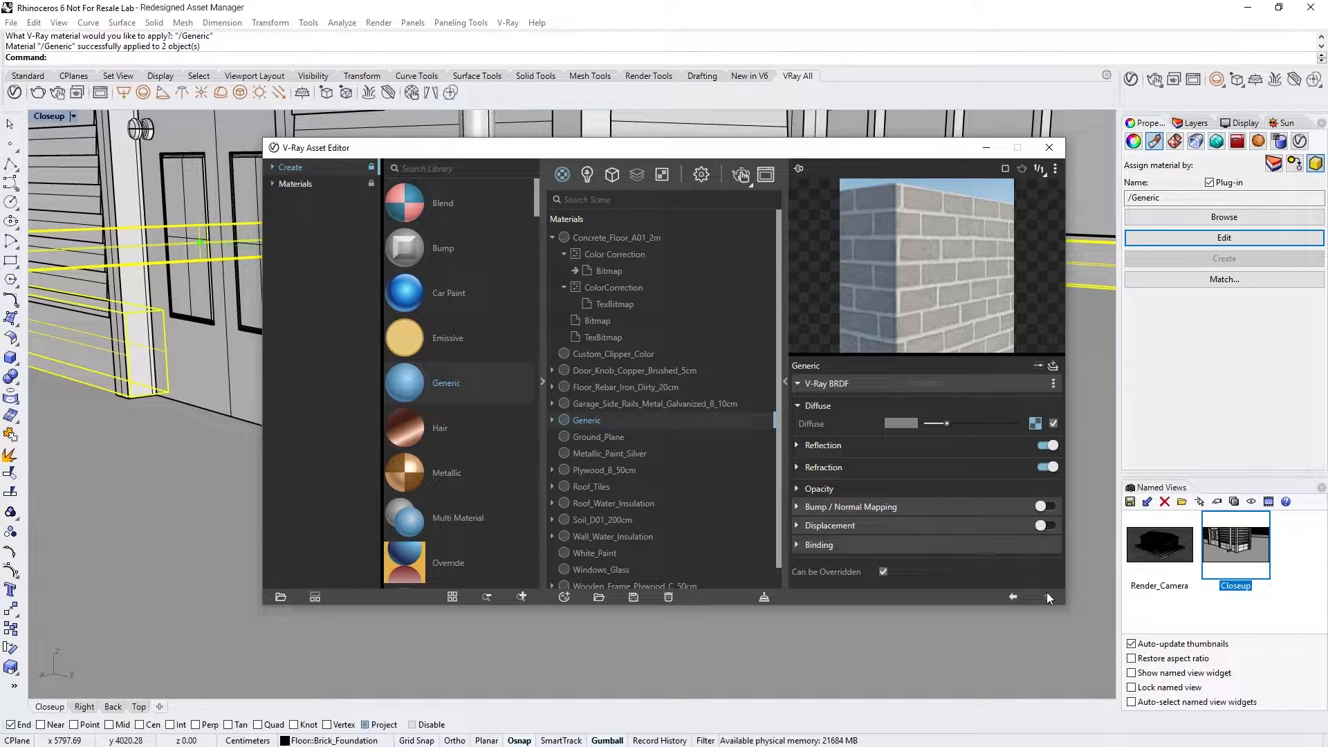
Copy the diffuse Color Correction texture into the Generic material's Reflection Color slot as an independent copy
{"action": "left_click", "coordinate": [843, 446]}
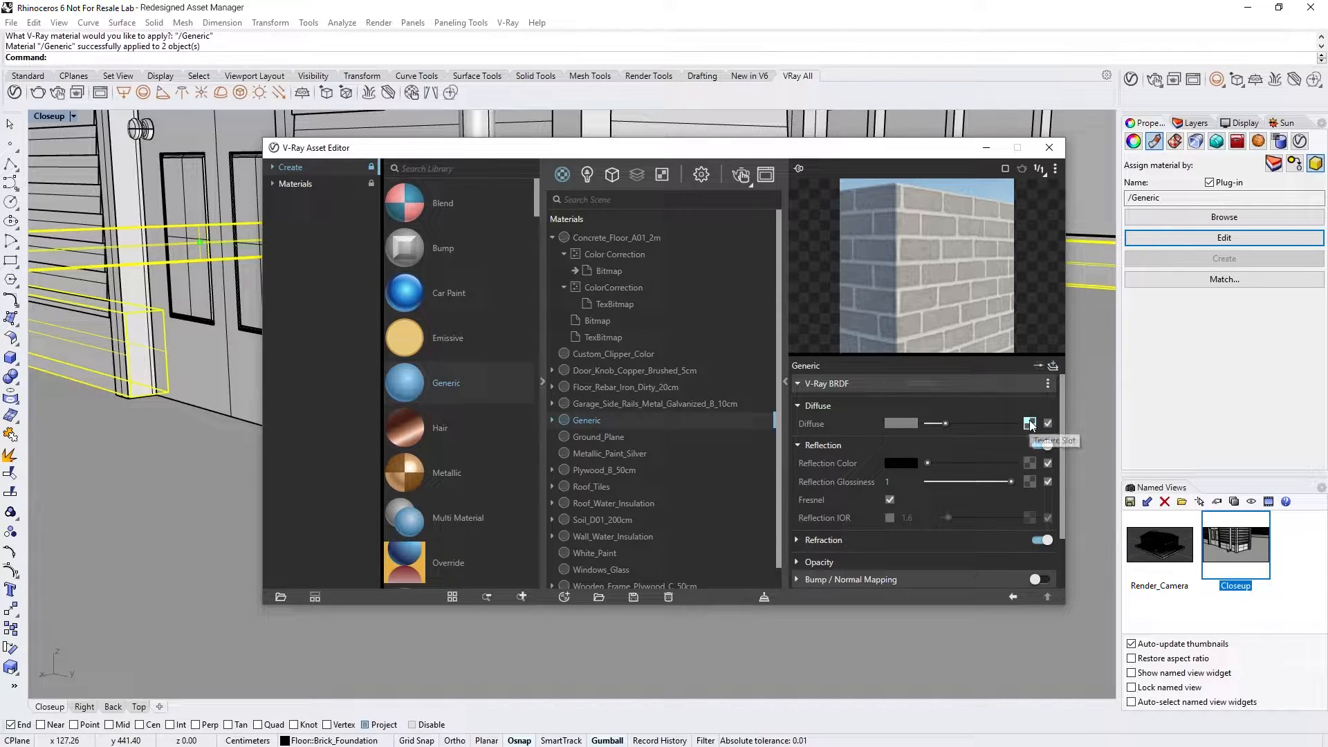
{"action": "right_click", "coordinate": [1029, 468]}
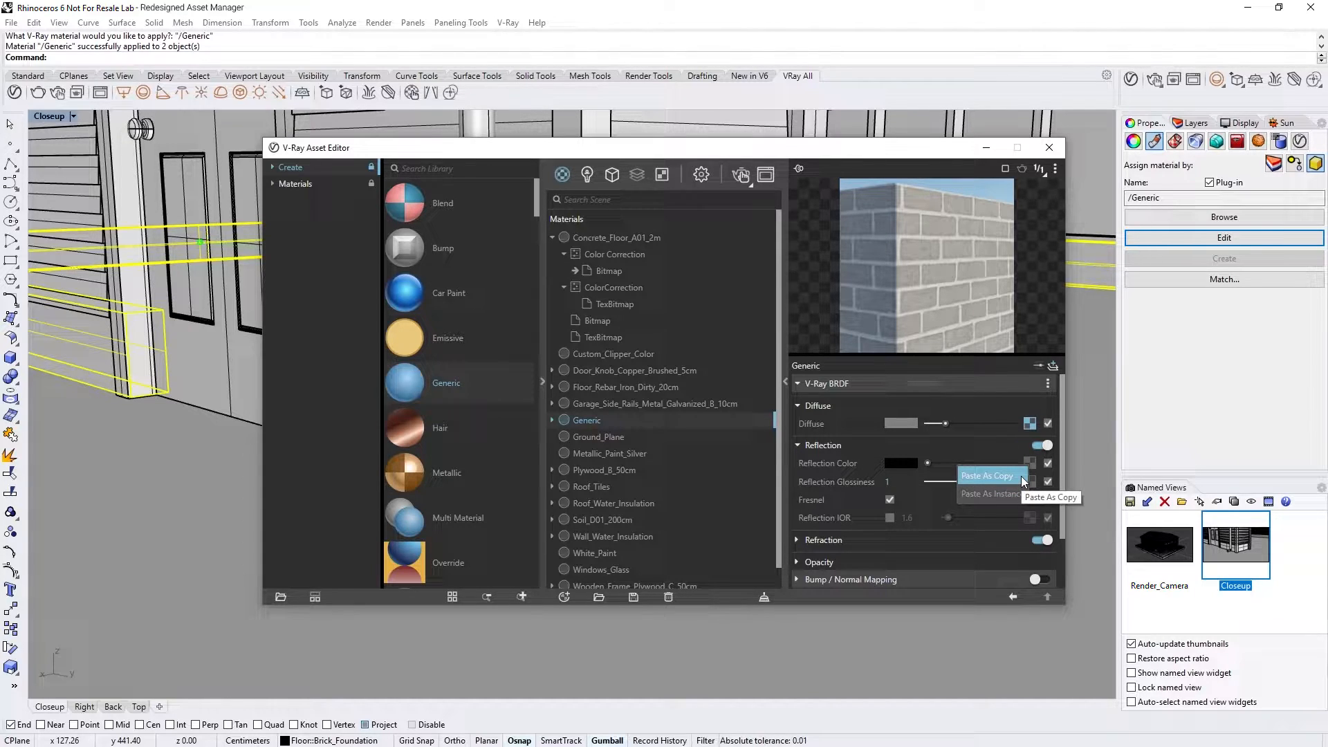
{"action": "left_click", "coordinate": [1022, 477]}
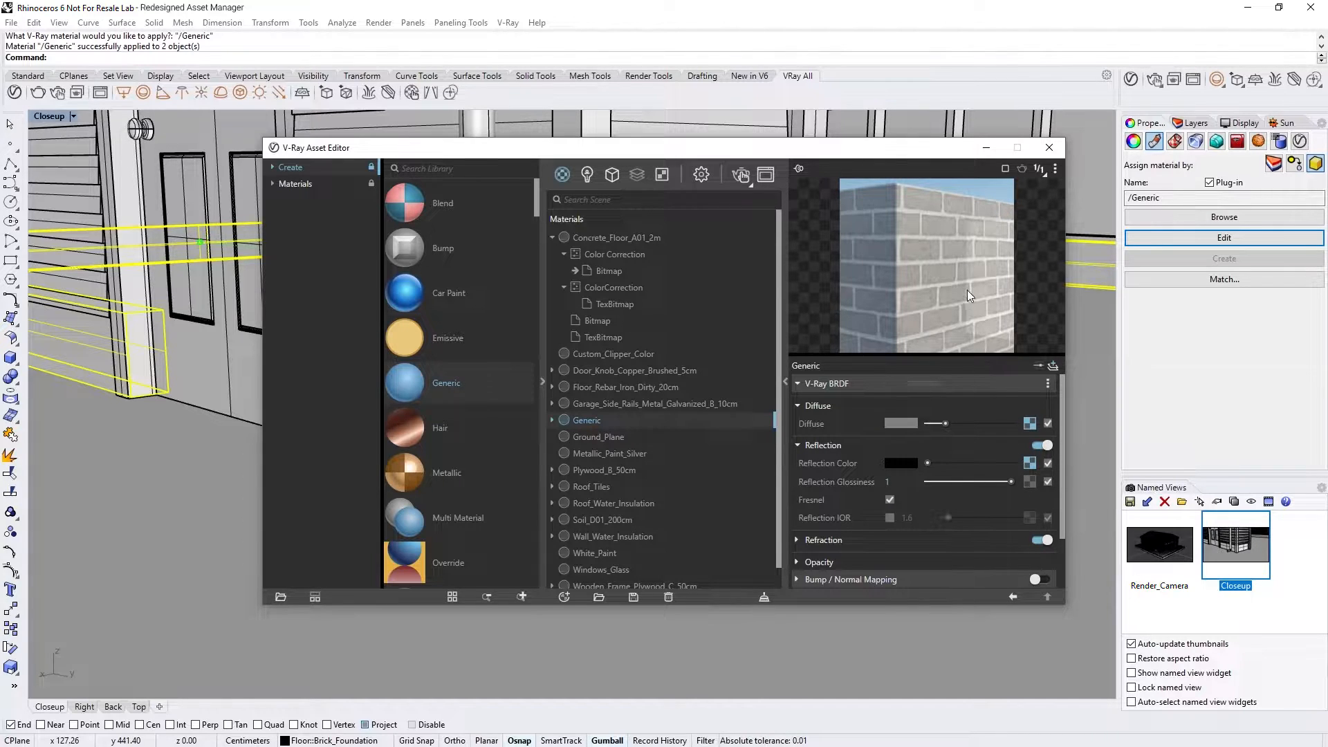
Set the reflection texture's Color Correction to brightness 0.002 and saturation -1, and the material's Reflection Glossiness to 0.75
{"action": "left_click", "coordinate": [1031, 462]}
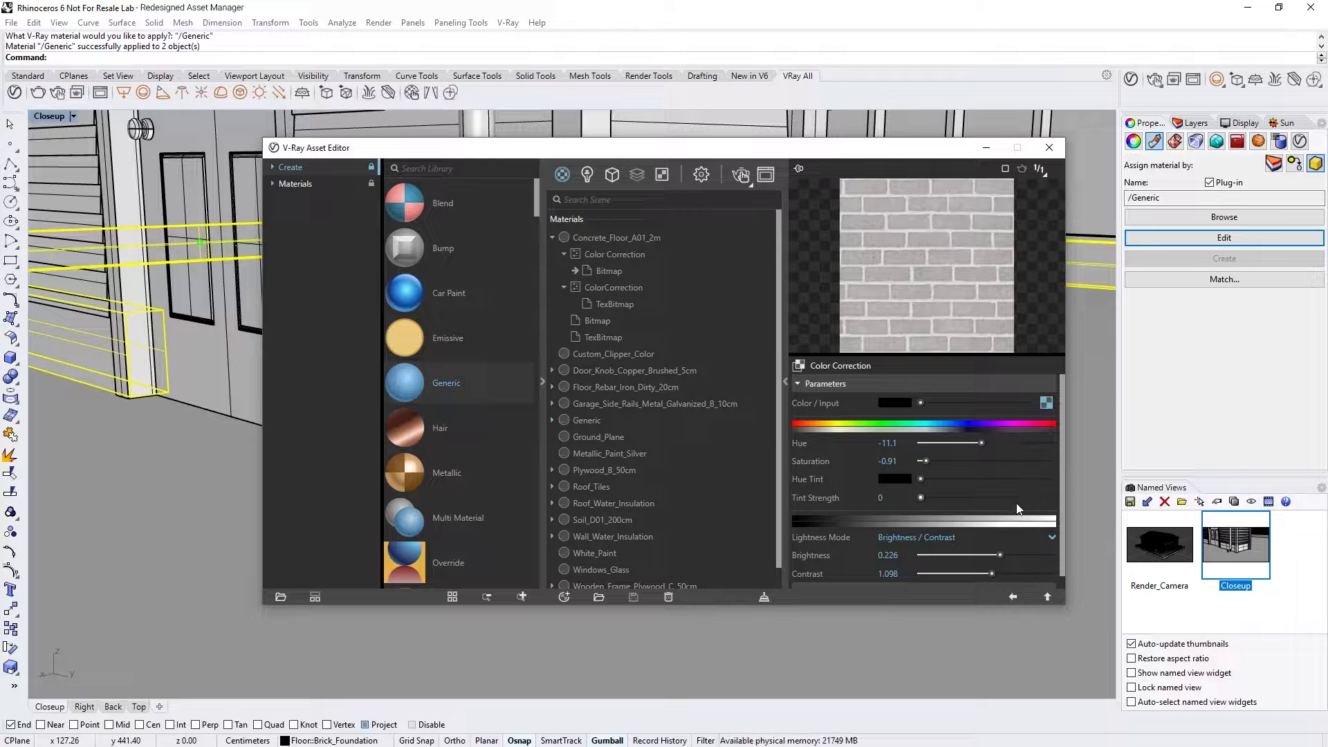
{"action": "left_click_drag", "start_coordinate": [998, 555], "coordinate": [986, 554]}
{"action": "left_click_drag", "start_coordinate": [925, 462], "coordinate": [919, 461]}
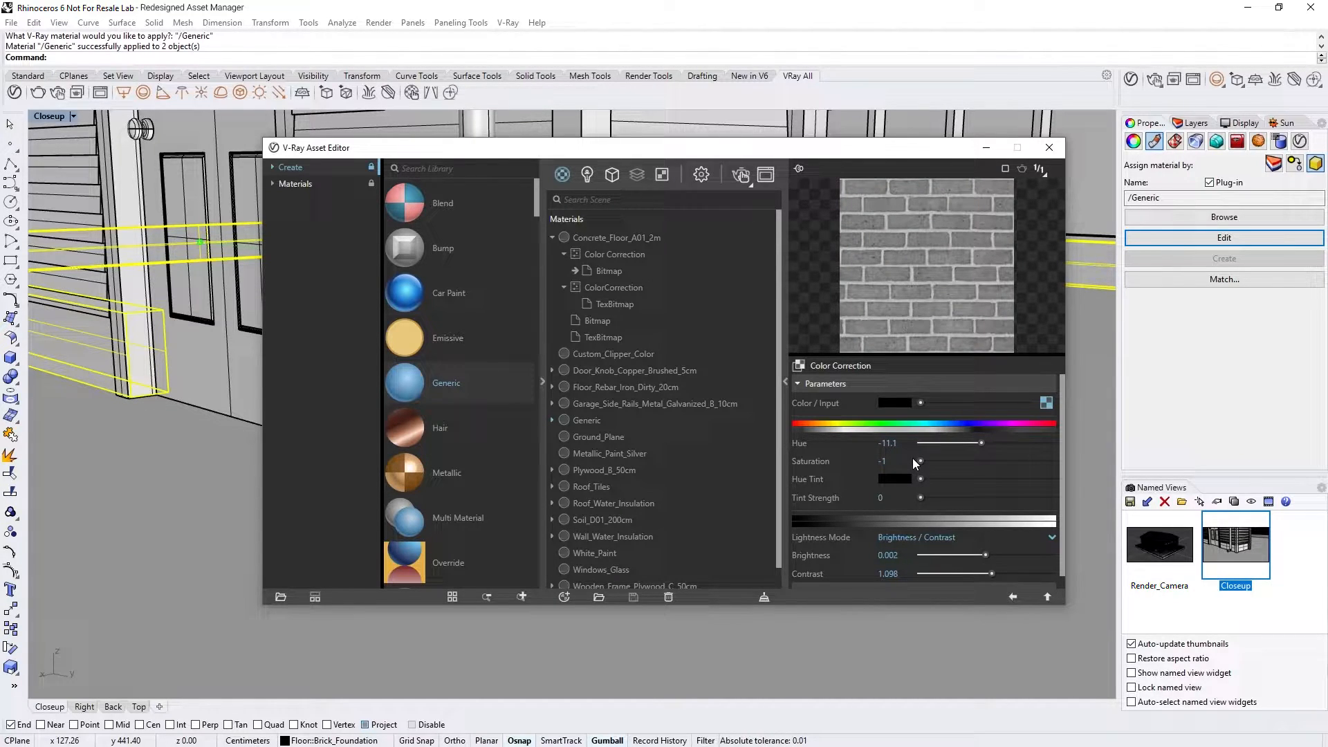
{"action": "left_click", "coordinate": [1048, 597]}
{"action": "left_click_drag", "start_coordinate": [1012, 481], "coordinate": [991, 482]}
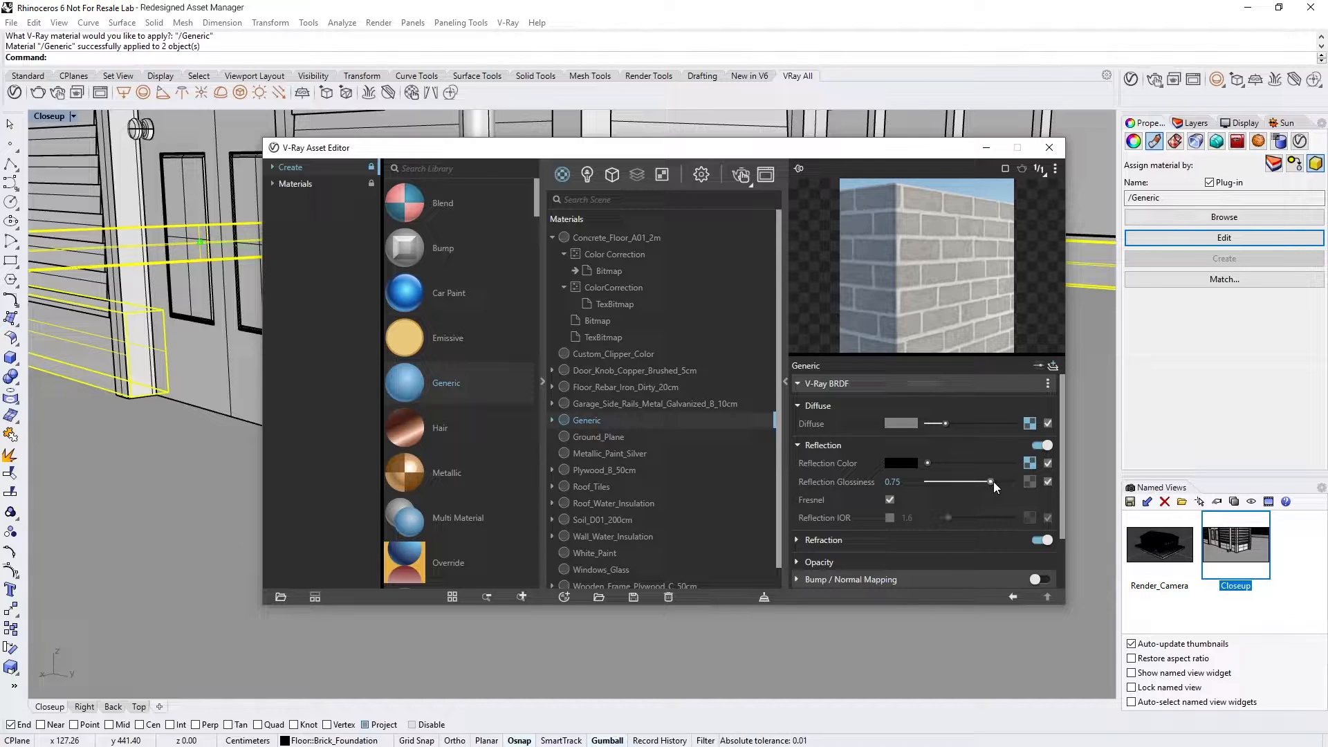
{"action": "left_click_drag", "start_coordinate": [1061, 499], "coordinate": [1060, 545]}
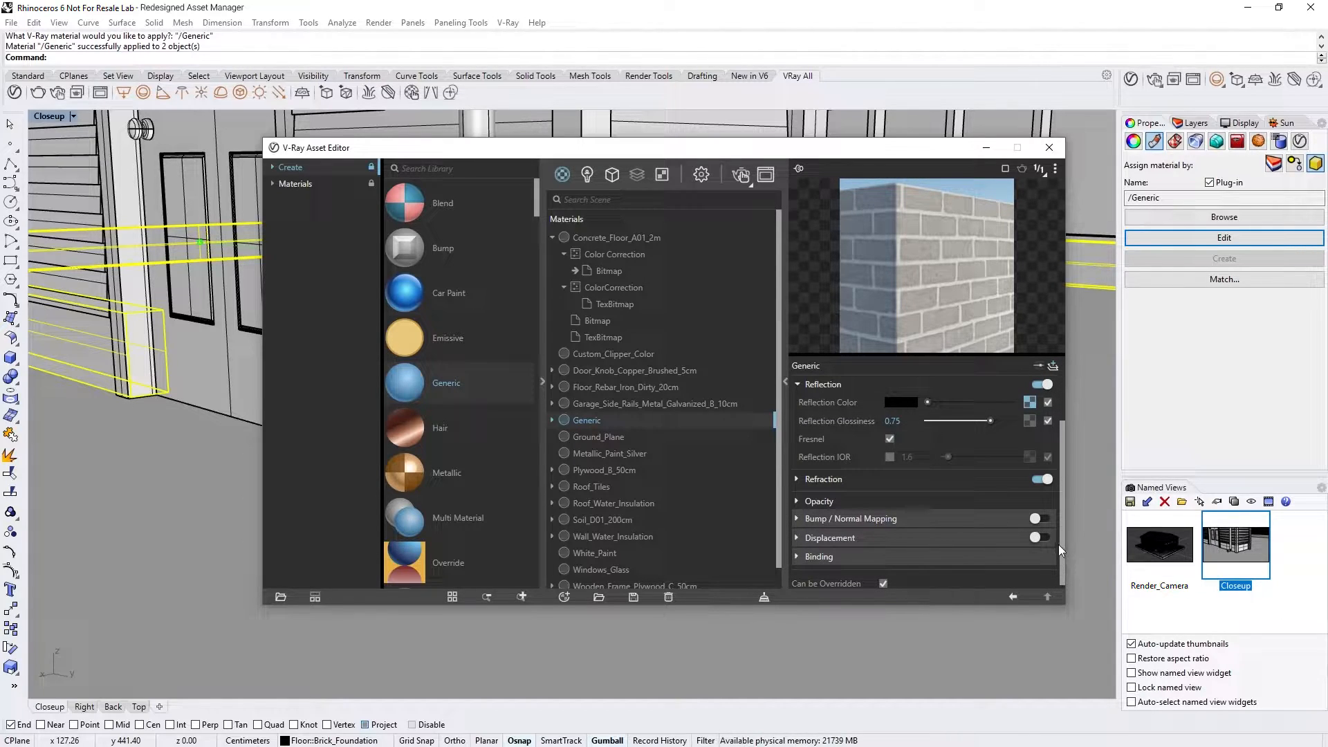
Enable Bump / Normal Mapping on the Generic material and place the scene's standalone Bitmap texture in its Bump Map slot as a copy
{"action": "left_click", "coordinate": [1039, 519]}
{"action": "left_click", "coordinate": [995, 521]}
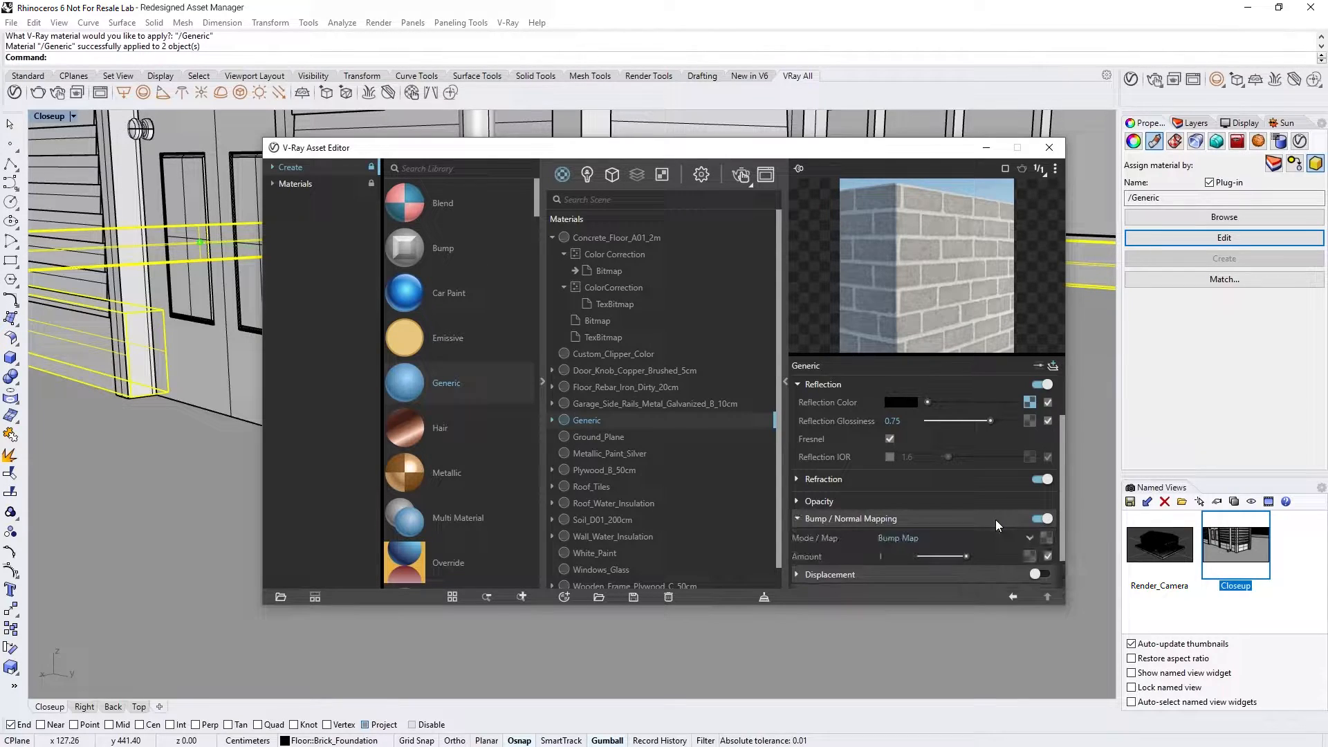
{"action": "scroll", "coordinate": [995, 520], "scroll_direction": "down", "scroll_amount": 1}
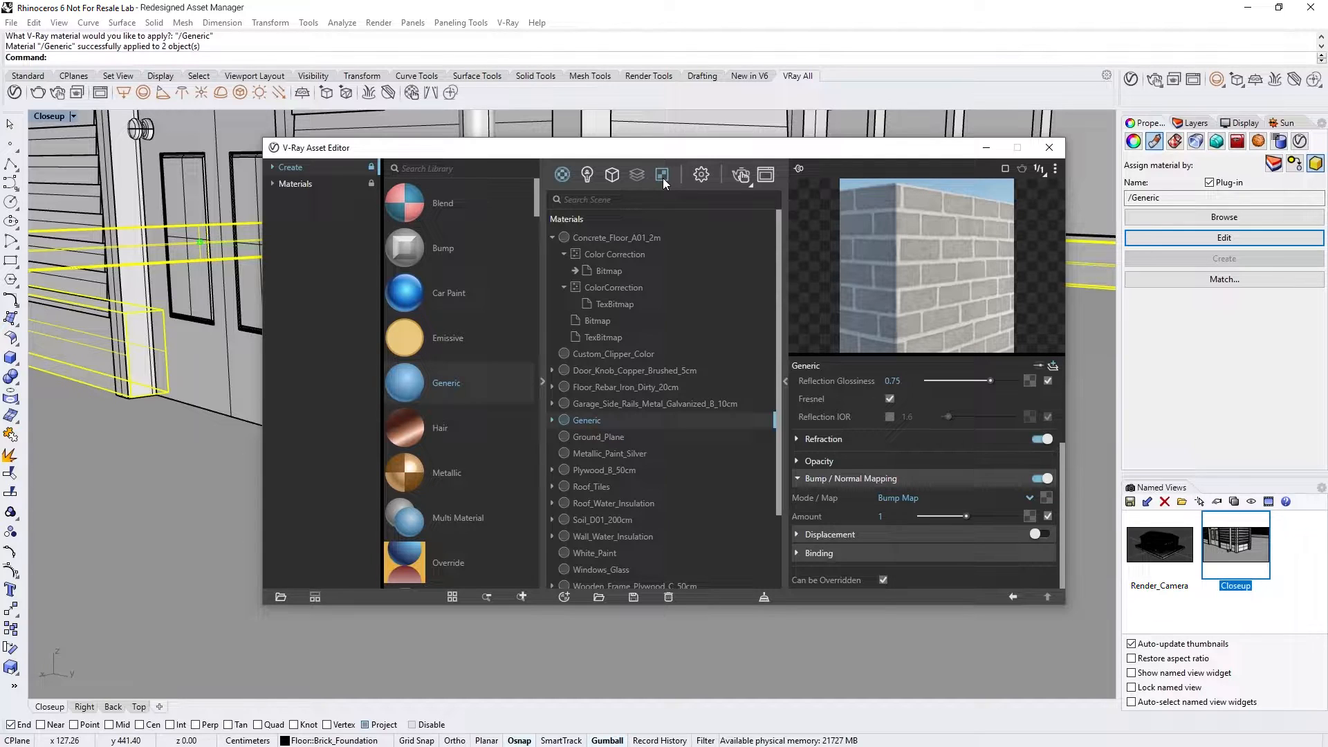
{"action": "scroll", "coordinate": [687, 370], "scroll_direction": "down", "scroll_amount": 2}
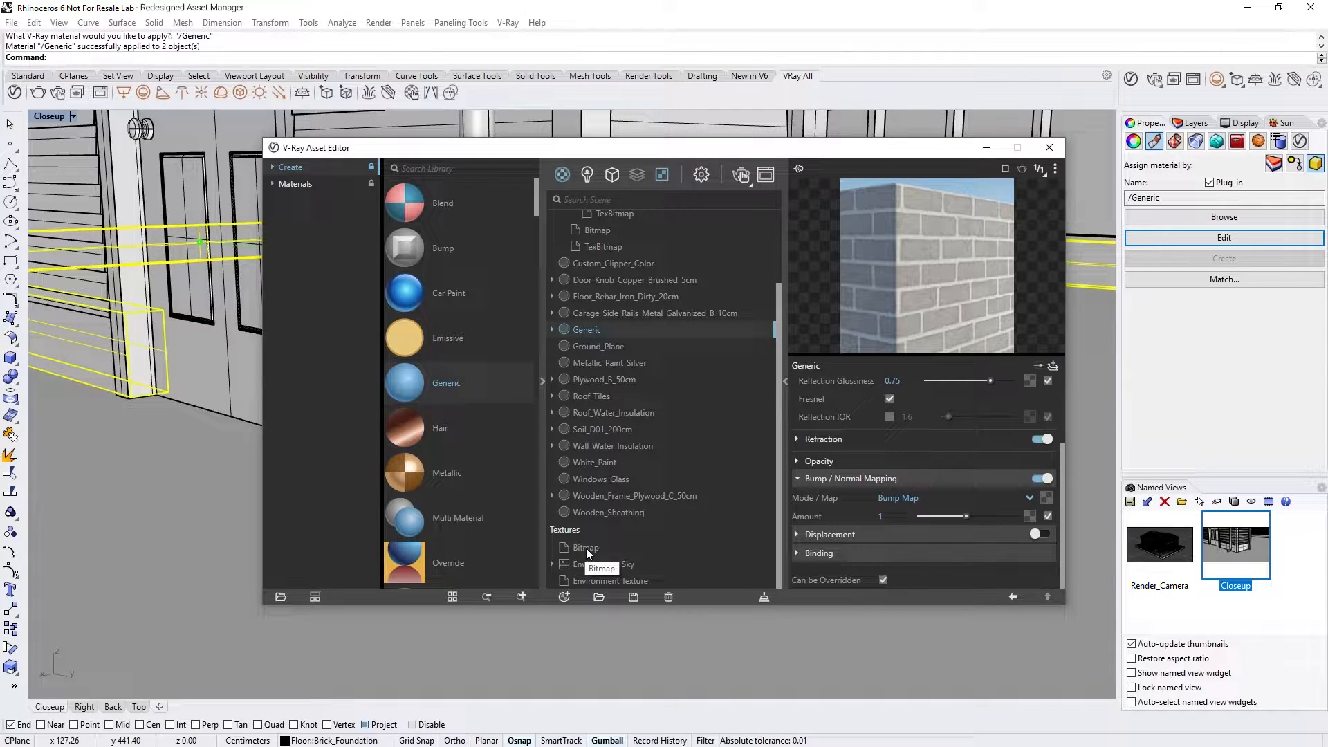
{"action": "left_click_drag", "start_coordinate": [624, 534], "coordinate": [1048, 497]}
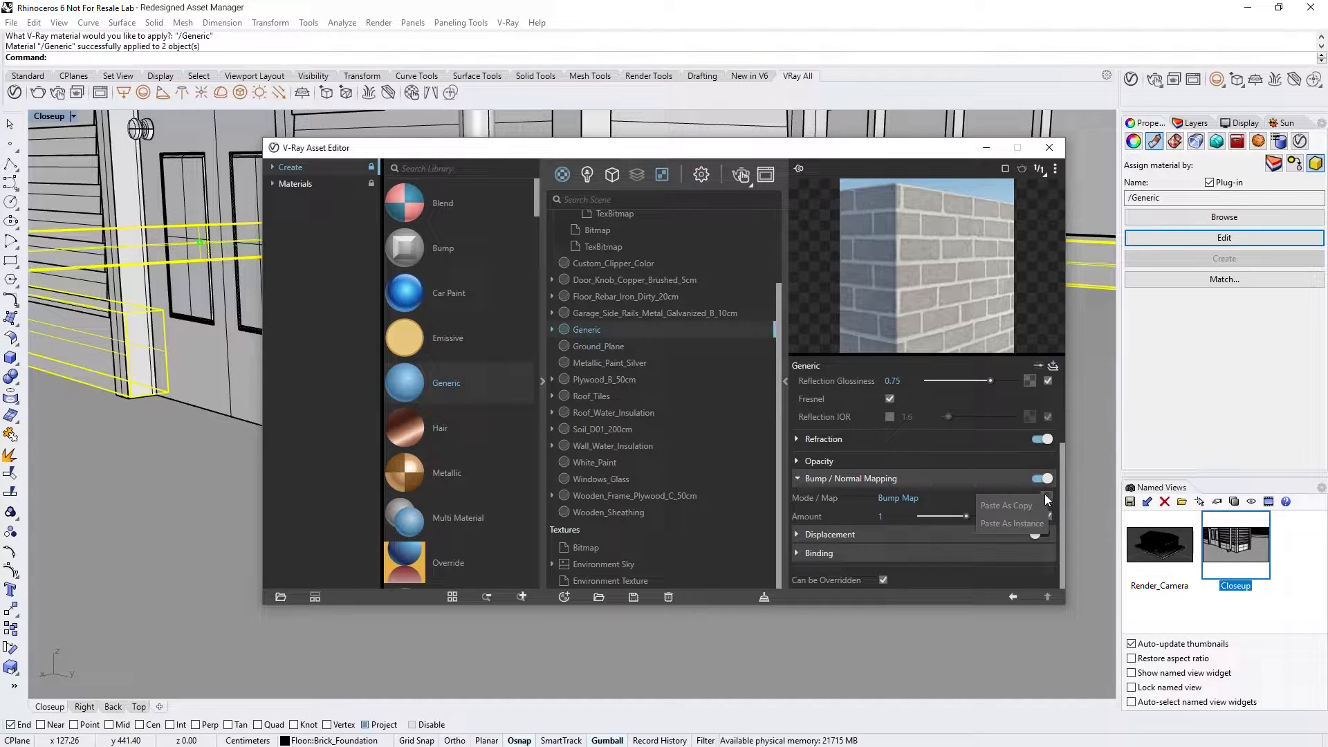
{"action": "left_click", "coordinate": [1032, 505]}
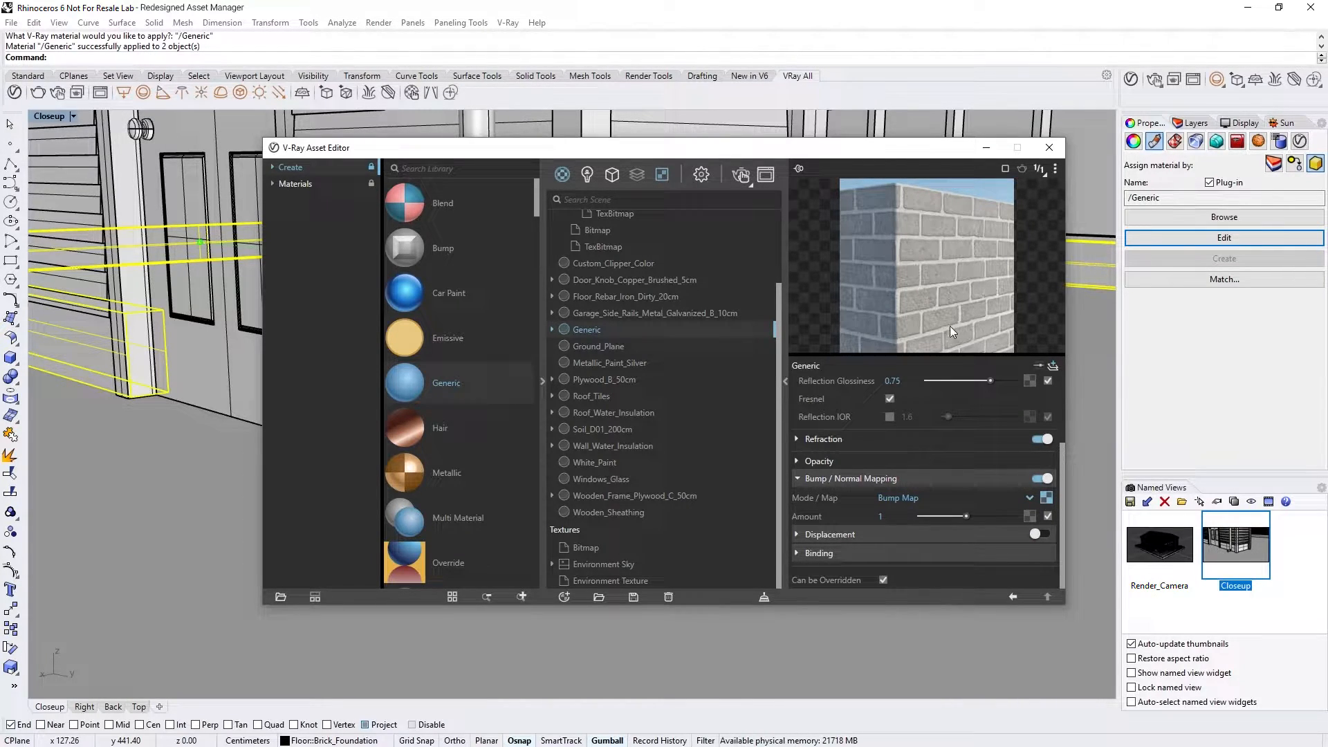
Inspect the bitmap in the bump slot, return to the Generic material, and set the bump amount to 1.46
{"action": "left_click", "coordinate": [1046, 498]}
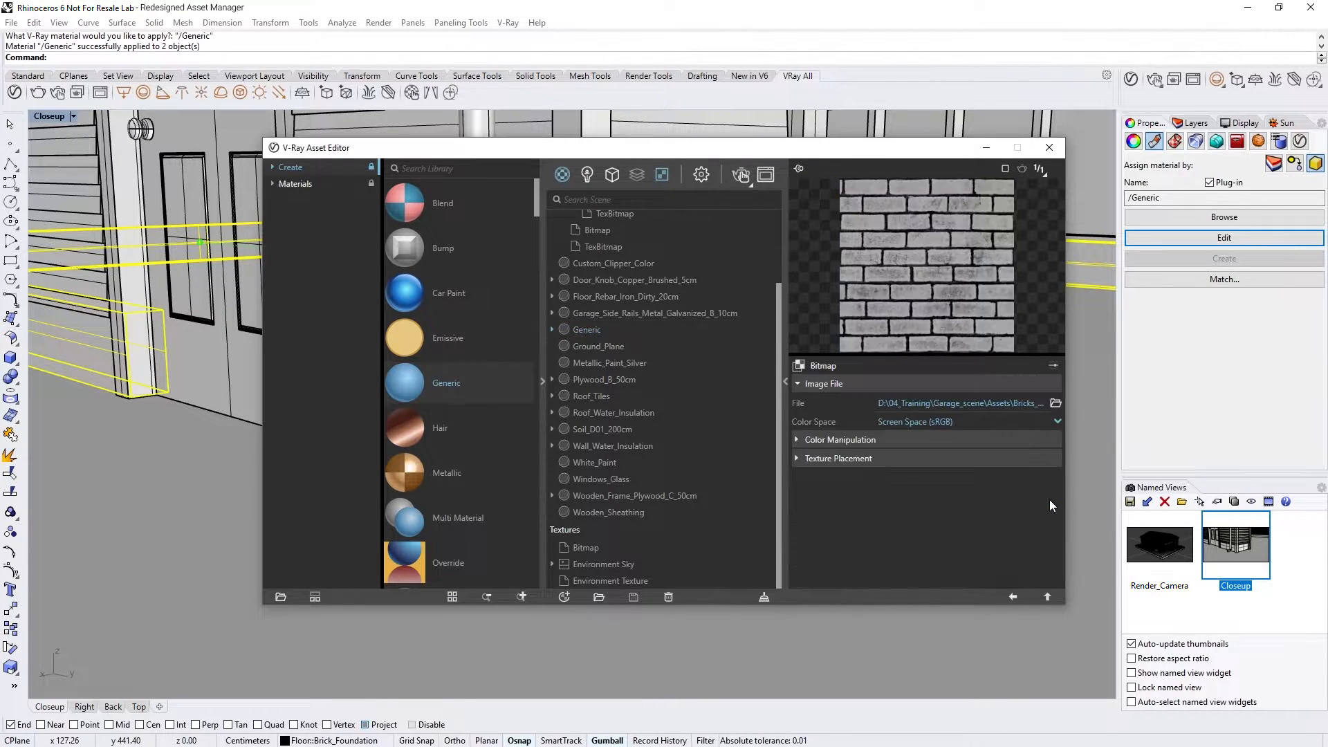
{"action": "left_click", "coordinate": [1047, 597]}
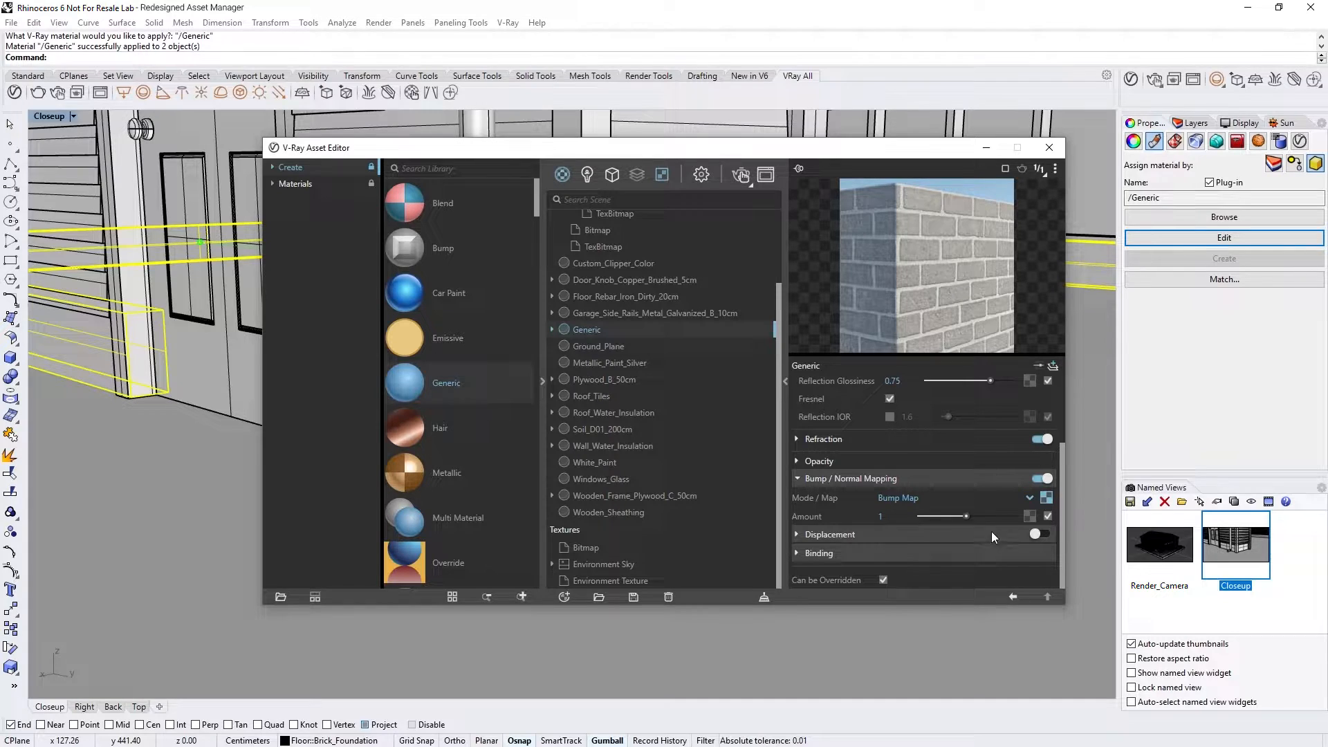
{"action": "left_click_drag", "start_coordinate": [965, 516], "coordinate": [986, 515]}
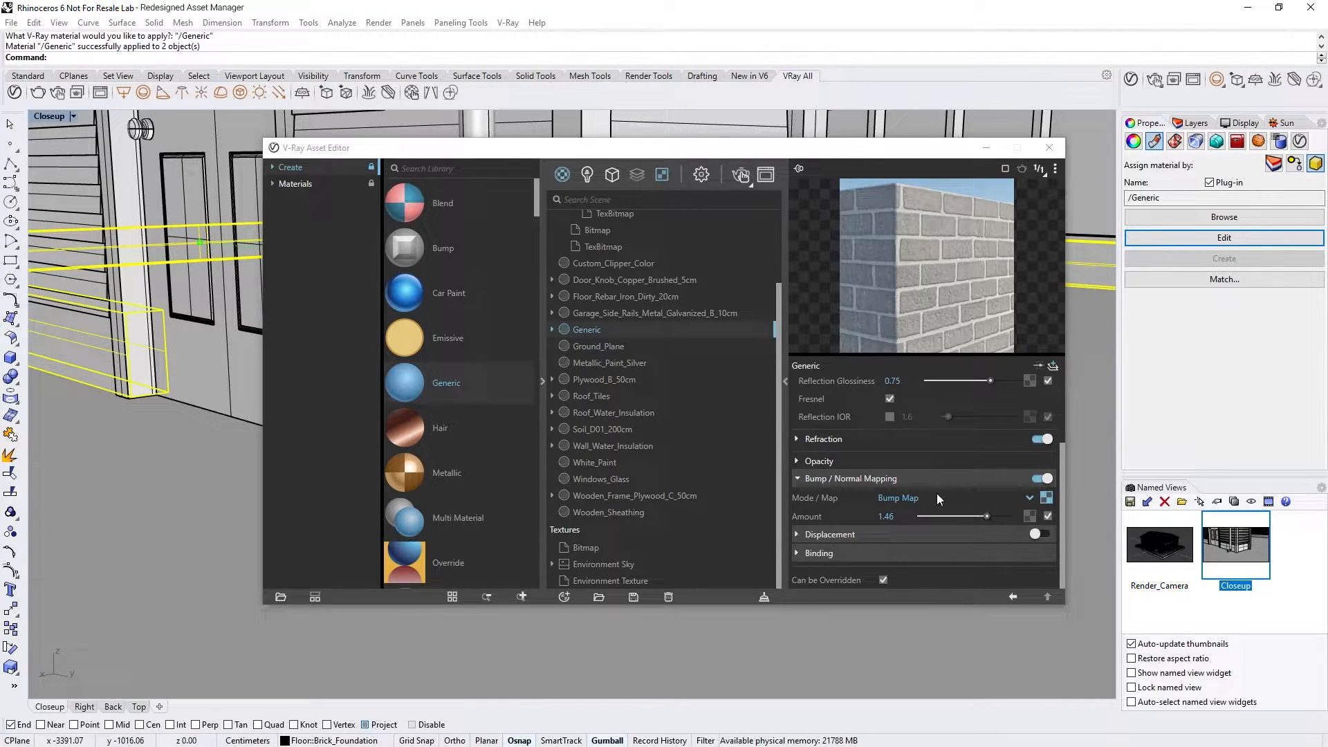
Rename the Generic material as Bricks
{"action": "double_click", "coordinate": [621, 331]}
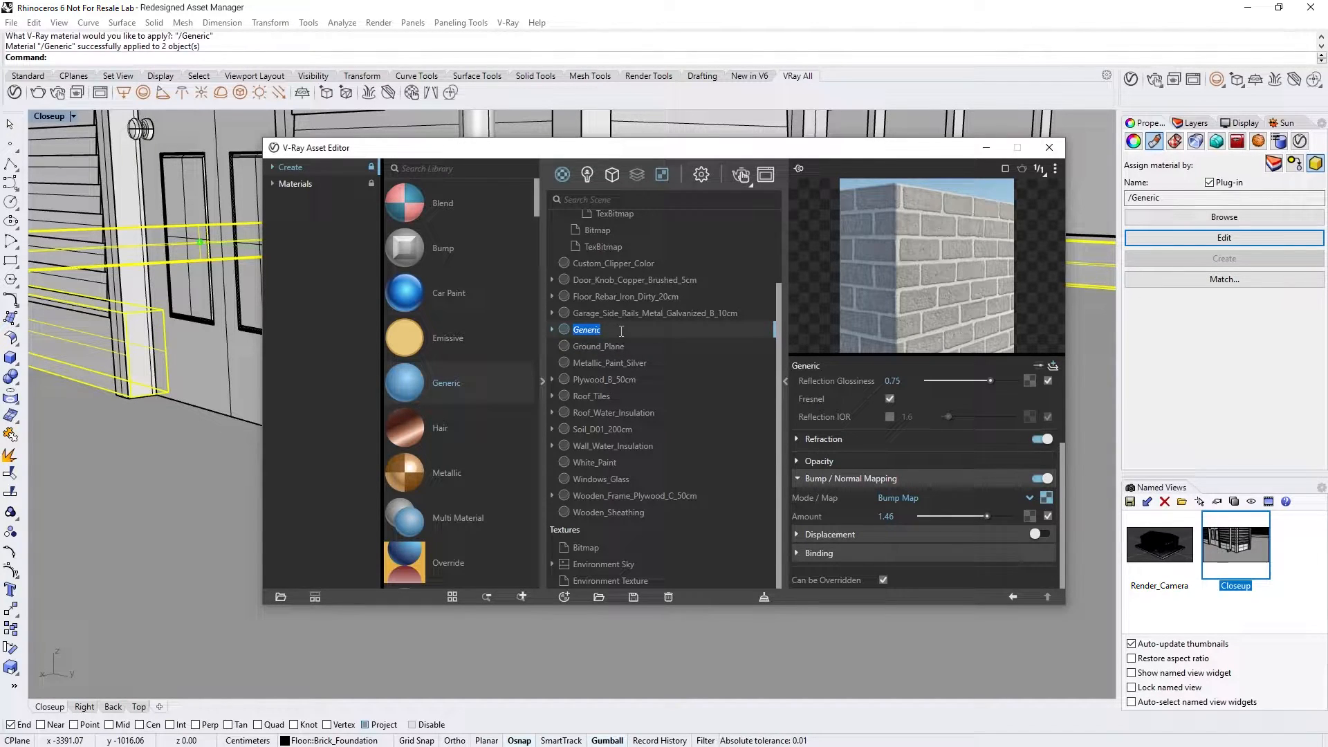
{"action": "type", "text": "Bricks"}
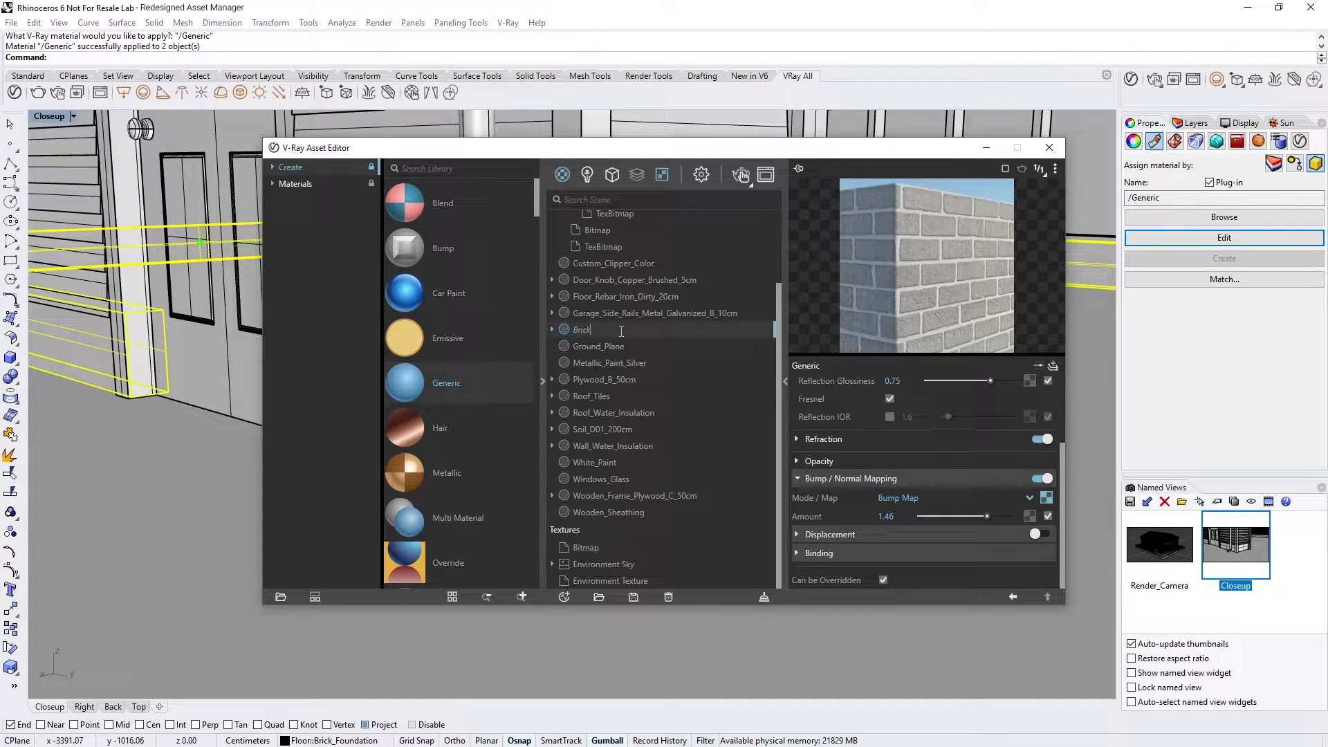
{"action": "key", "text": "Return"}
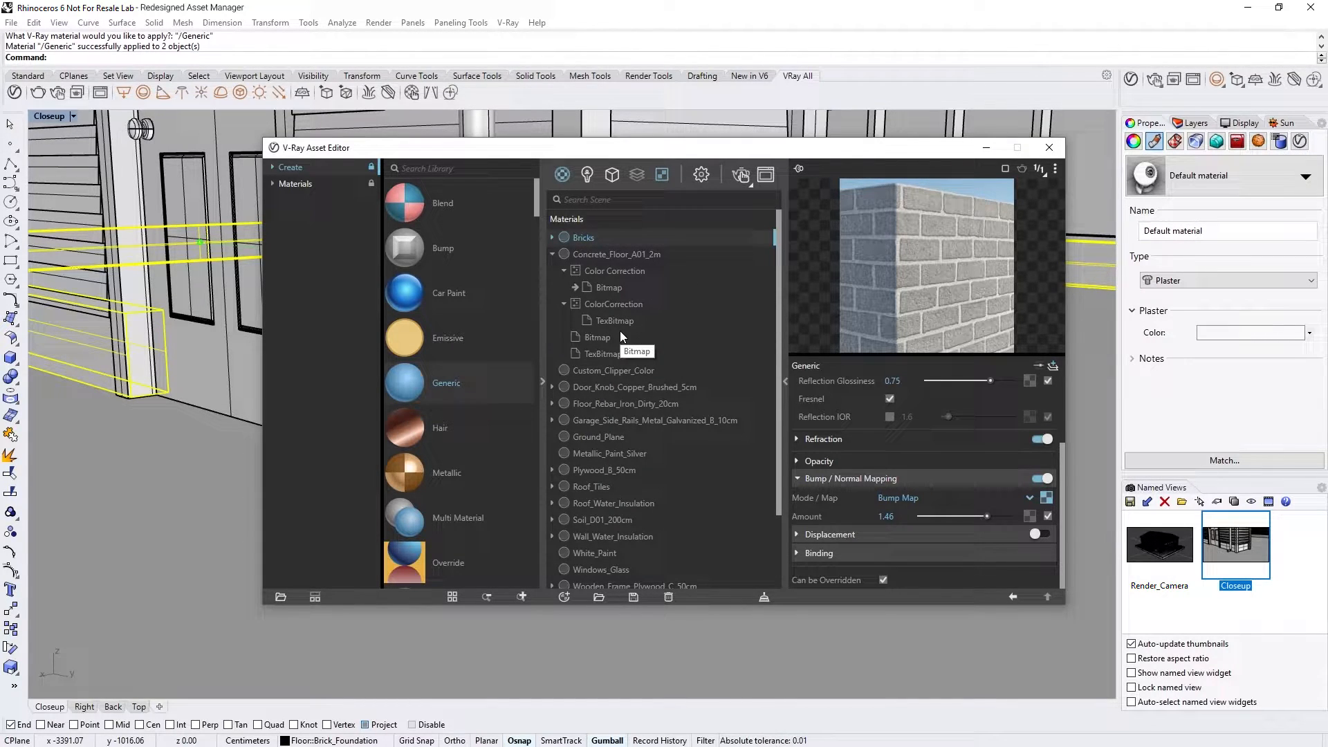
Expand the Bricks material's texture tree, review its textures, and rename the diffuse Color Correction as CC_Diffuse
{"action": "left_click", "coordinate": [552, 252]}
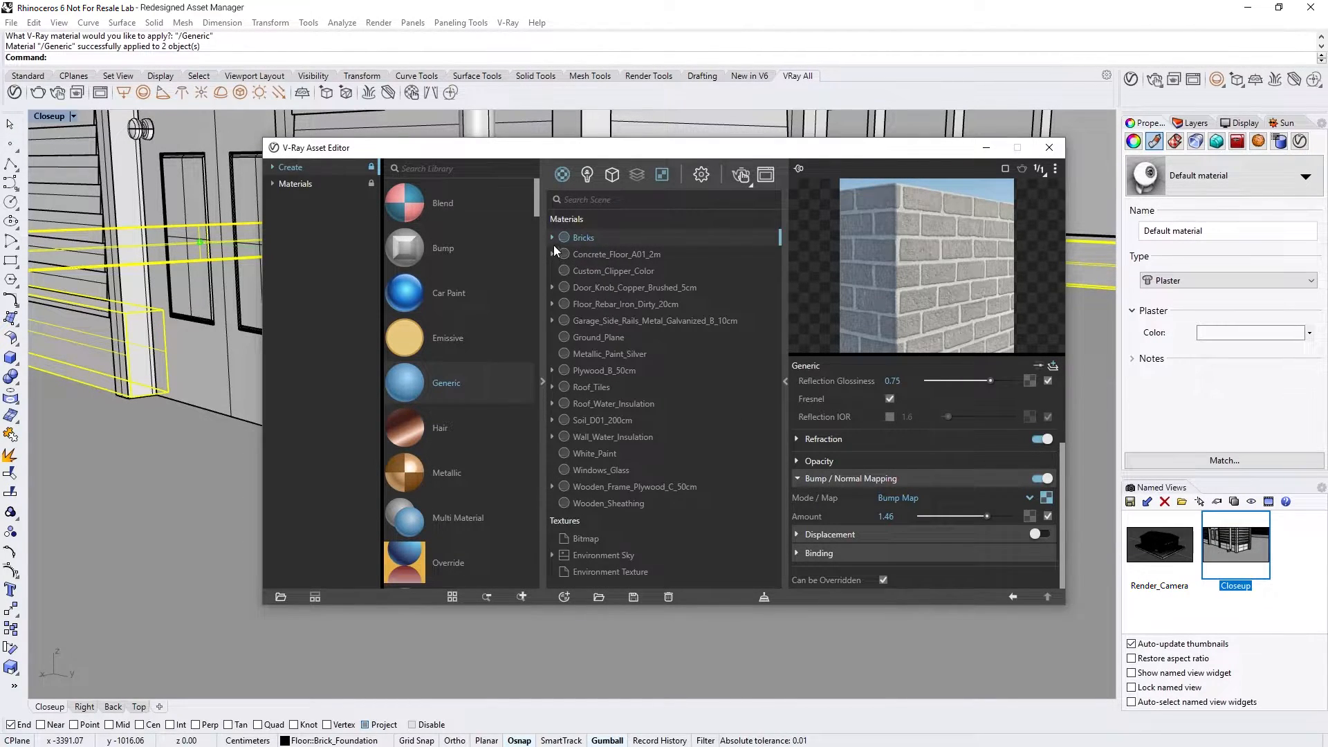
{"action": "left_click", "coordinate": [553, 239]}
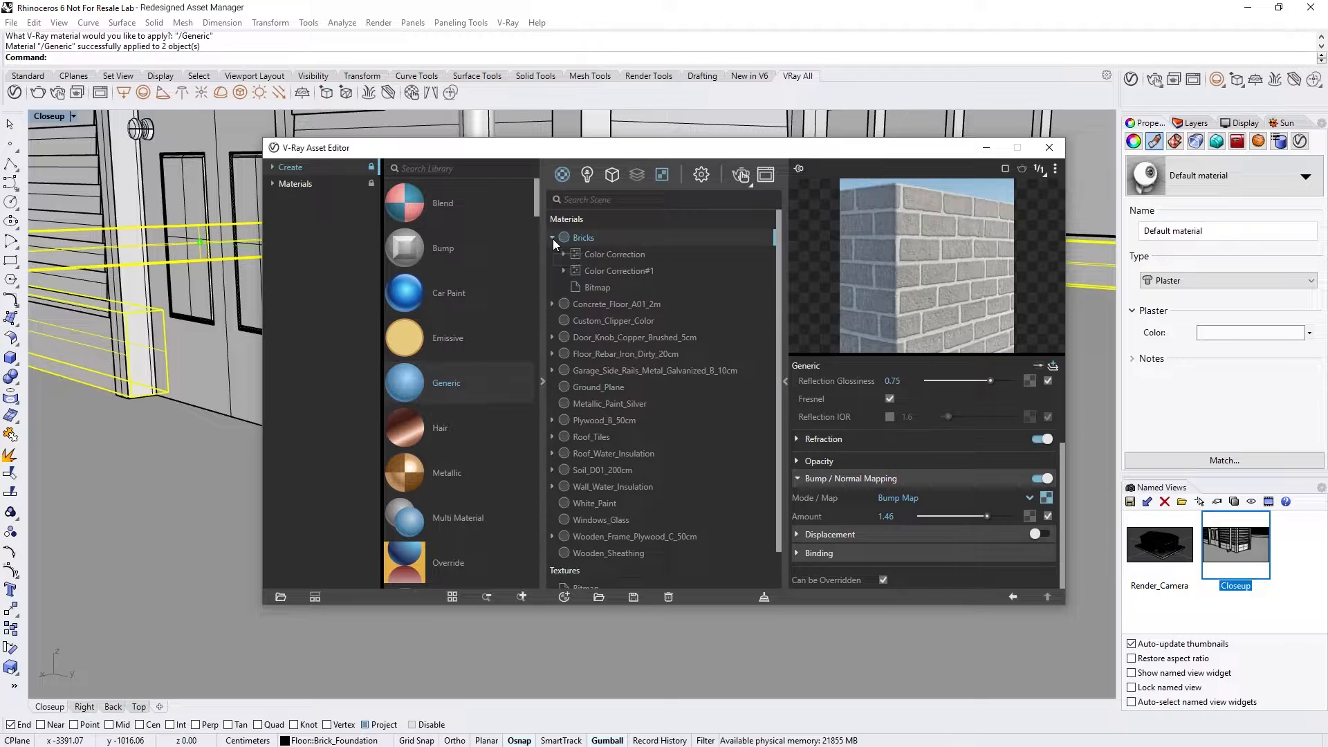
{"action": "left_click", "coordinate": [620, 254]}
{"action": "left_click", "coordinate": [621, 270]}
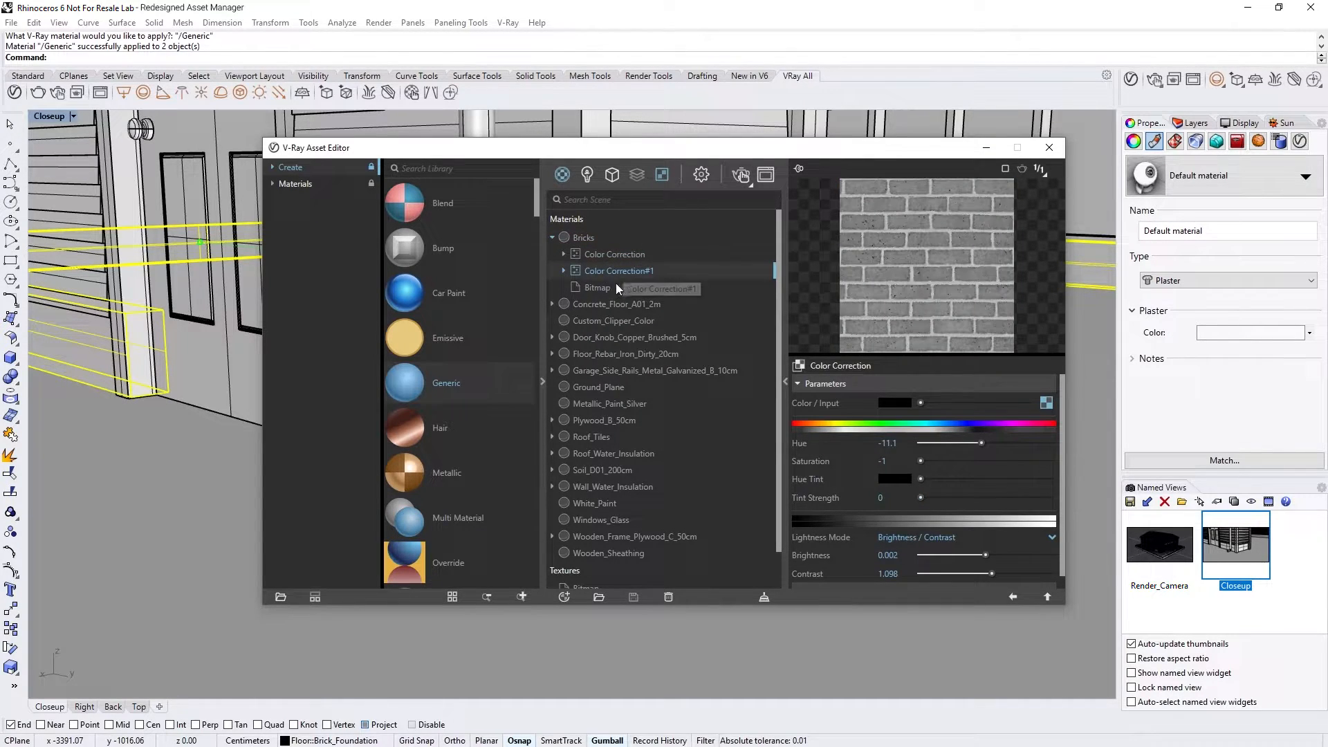
{"action": "left_click", "coordinate": [600, 287]}
{"action": "left_click", "coordinate": [609, 254]}
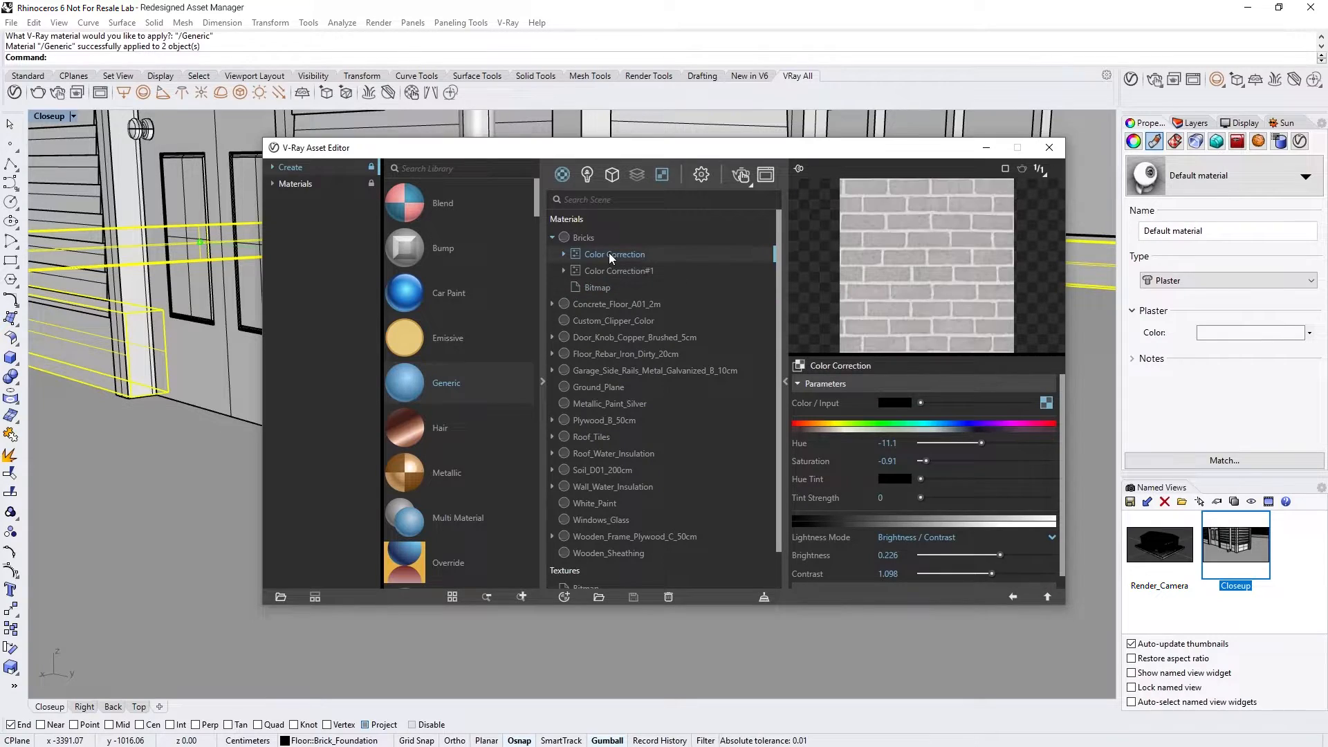
{"action": "key", "text": "ctrl+a"}
{"action": "type", "text": "CC_Diffuse"}
{"action": "key", "text": "Return"}
Rename the Bricks material's second Color Correction texture as CC_Reflections
{"action": "double_click", "coordinate": [649, 270]}
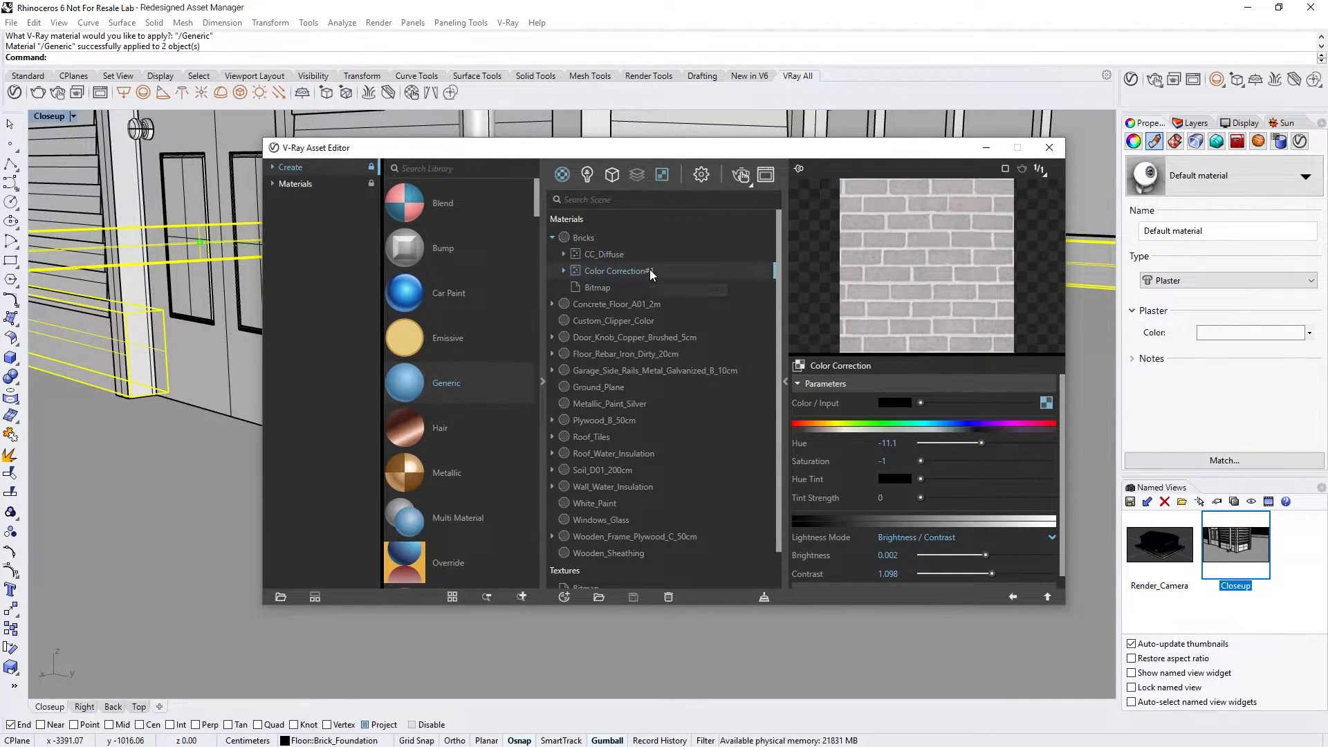
{"action": "type", "text": "CC_Reflections"}
{"action": "key", "text": "Return"}
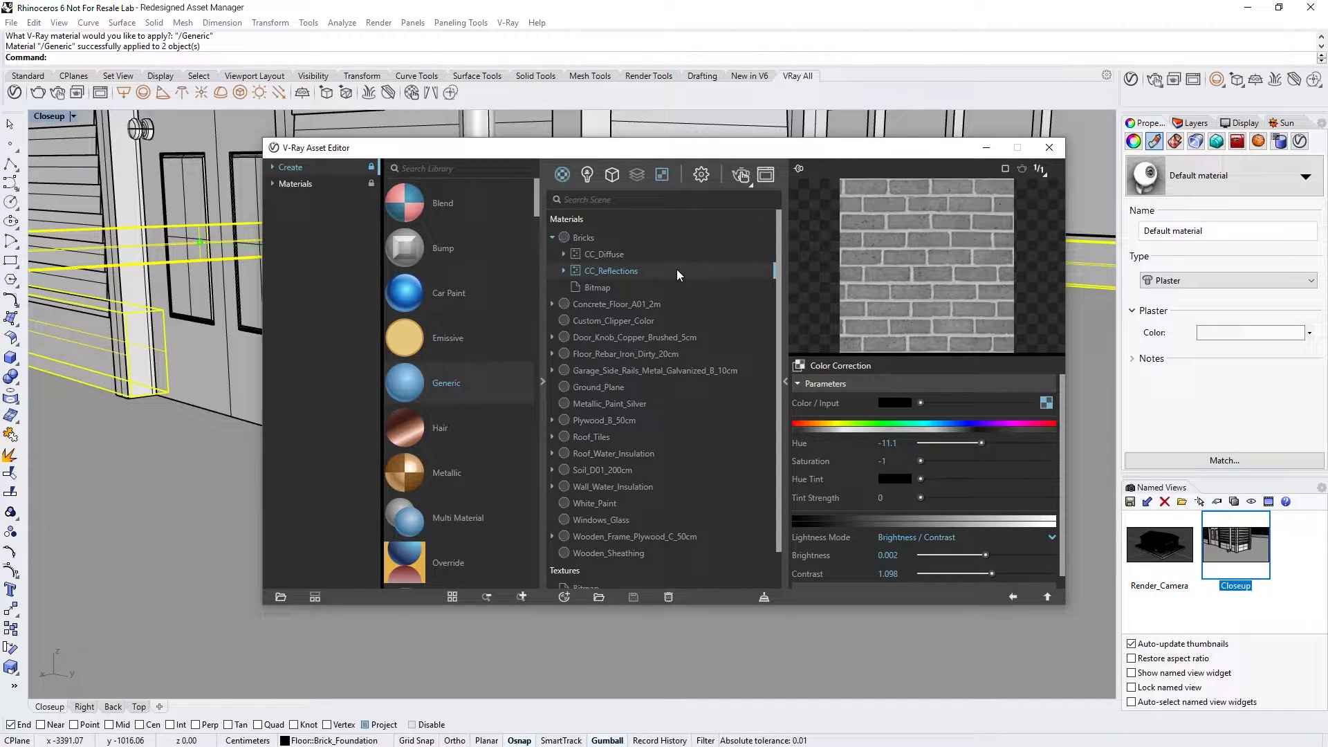
Rename the Bricks material's Bitmap texture as Bump, reselect the Bricks material, and collapse its texture tree
{"action": "left_click", "coordinate": [606, 288]}
{"action": "right_click", "coordinate": [607, 289]}
{"action": "left_click", "coordinate": [637, 342]}
{"action": "key", "text": "ctrl+a"}
{"action": "type", "text": "Bump"}
{"action": "key", "text": "Return"}
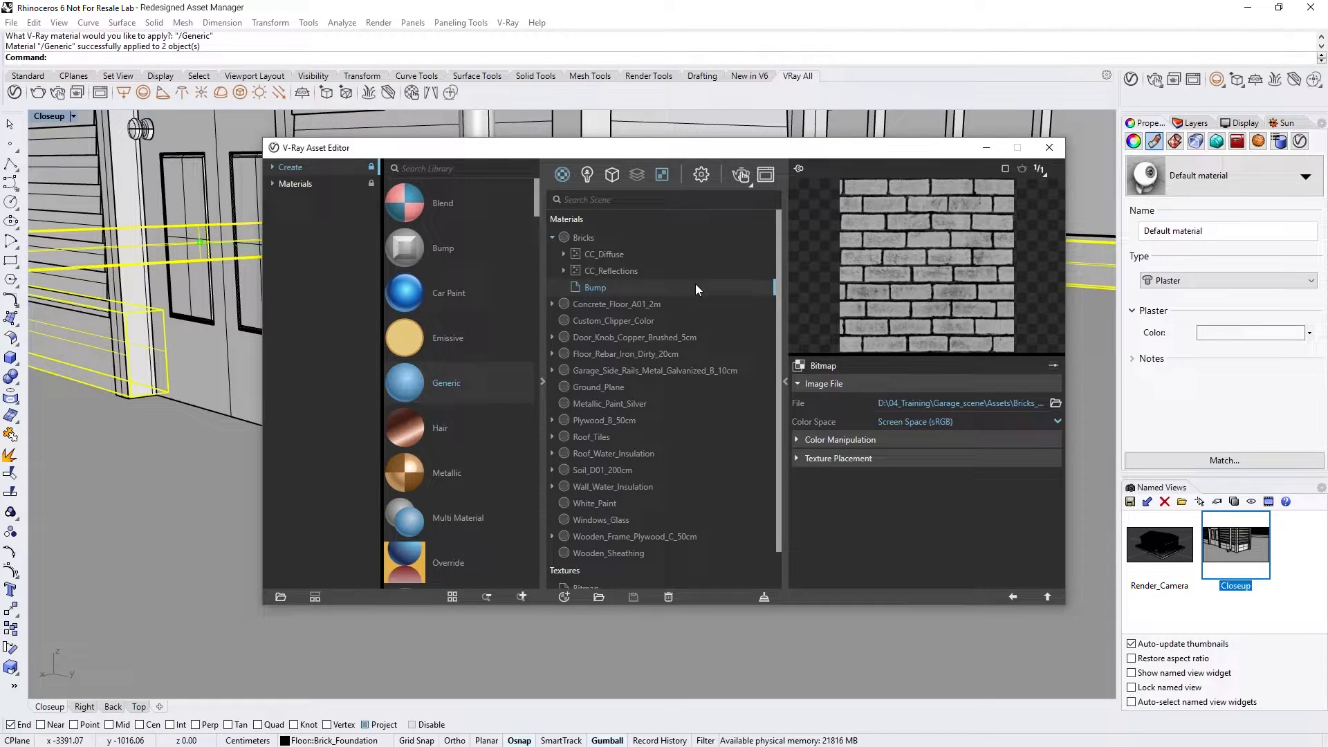
{"action": "left_click", "coordinate": [571, 237]}
{"action": "left_click", "coordinate": [554, 236]}
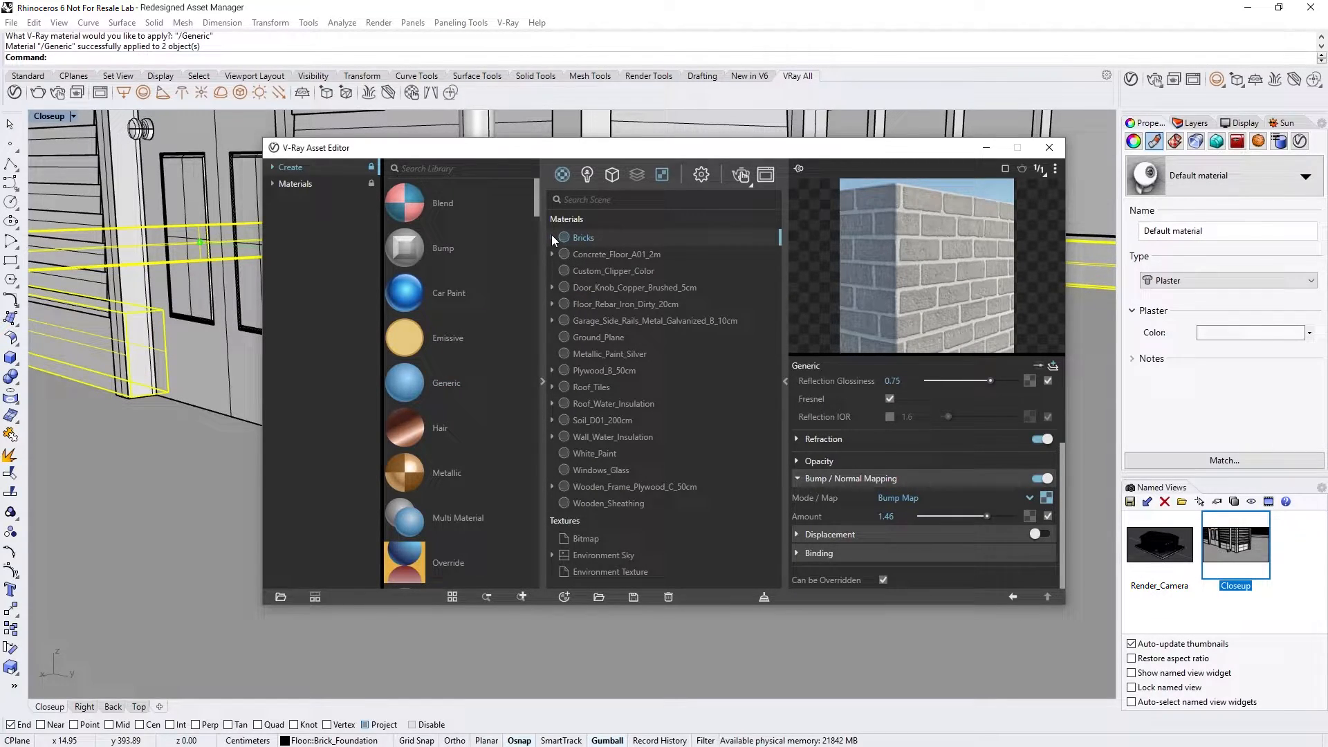
Save the Bricks material to the Custom Library folder and add that folder as an asset library location
{"action": "left_click", "coordinate": [633, 598]}
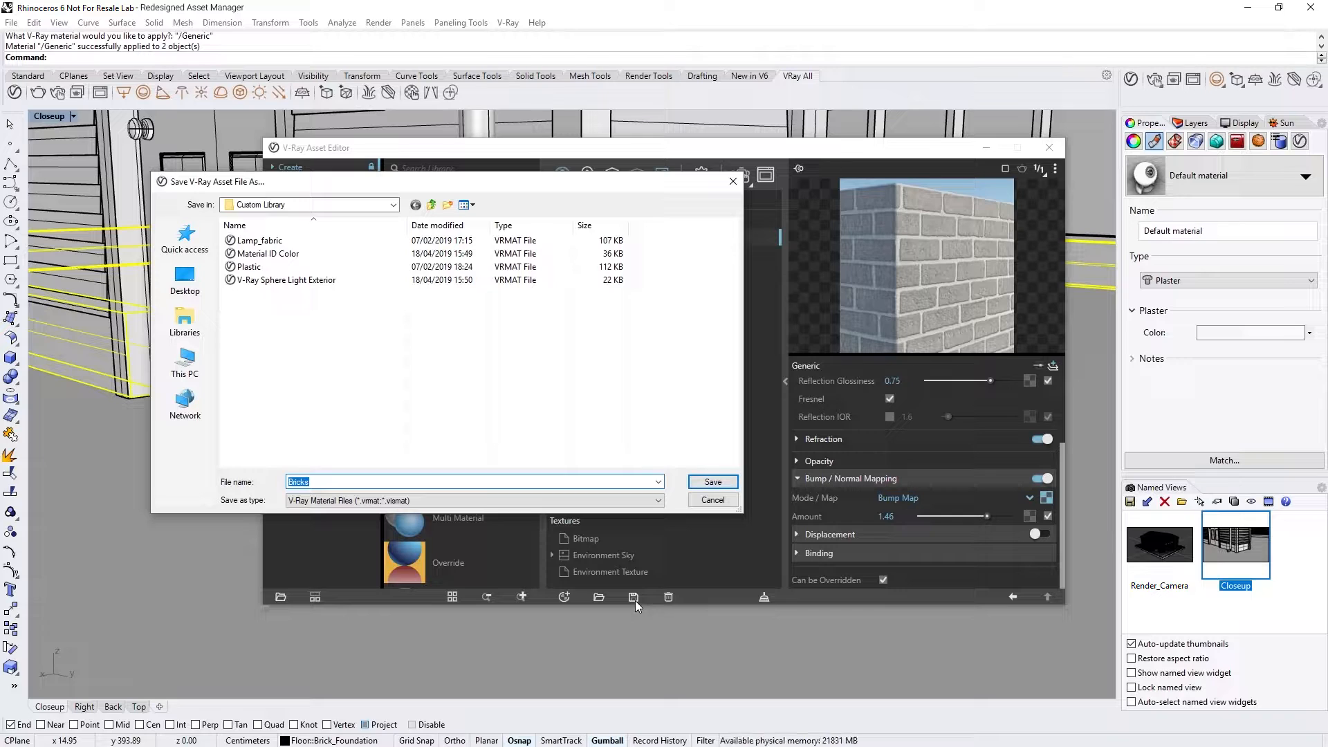
{"action": "left_click", "coordinate": [696, 480]}
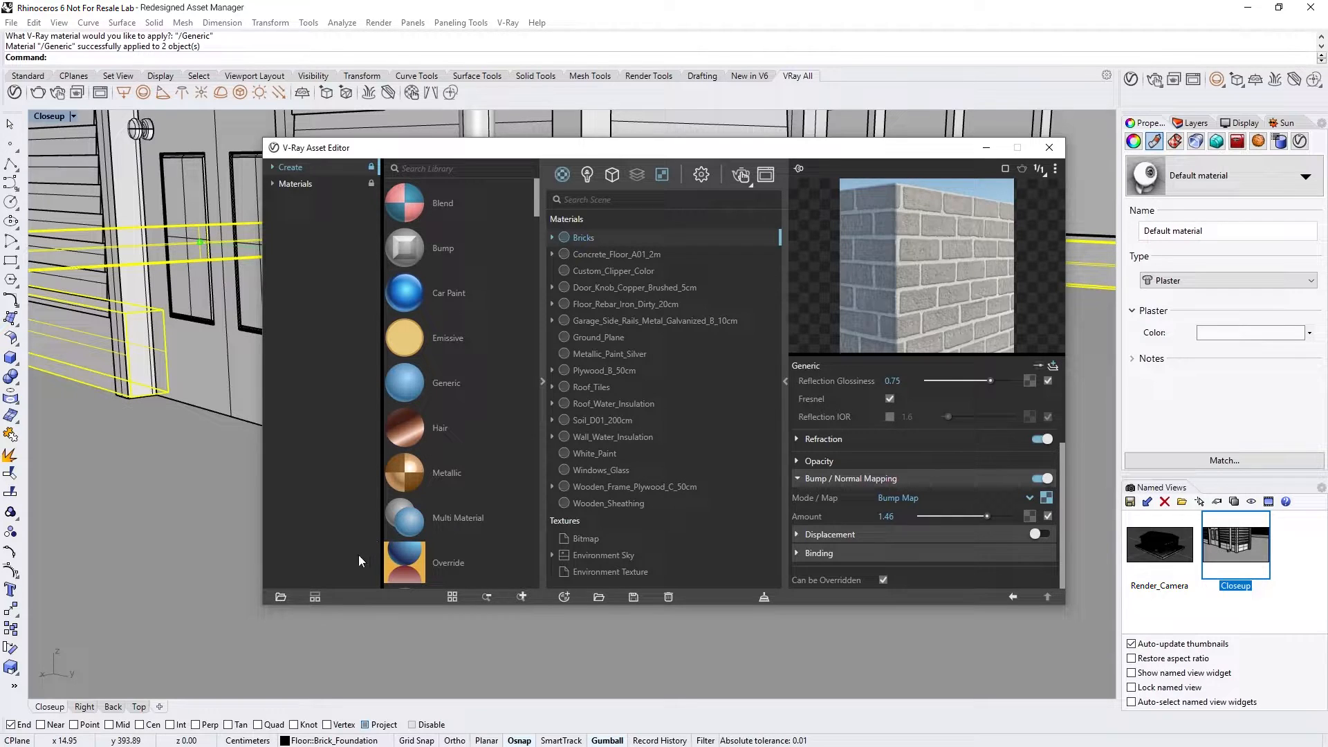
{"action": "left_click", "coordinate": [281, 597]}
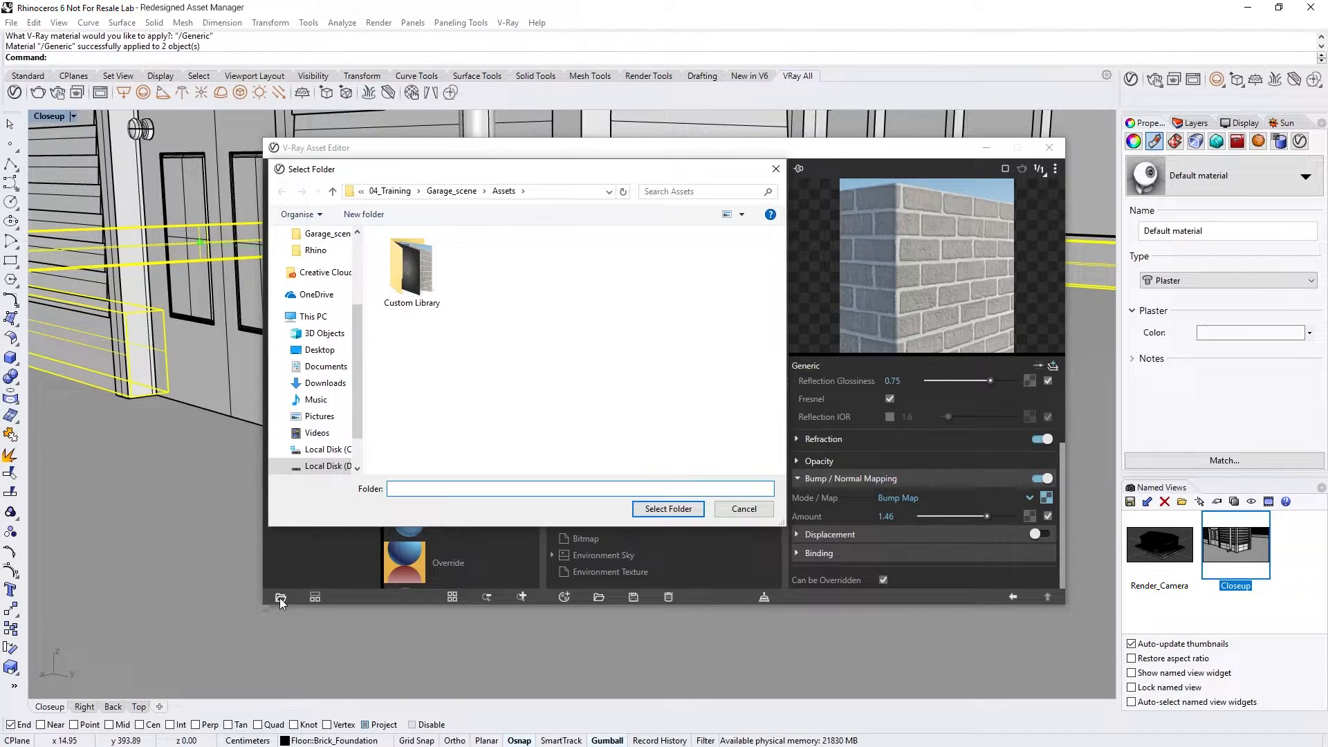
{"action": "left_click", "coordinate": [412, 273]}
{"action": "left_click", "coordinate": [641, 505]}
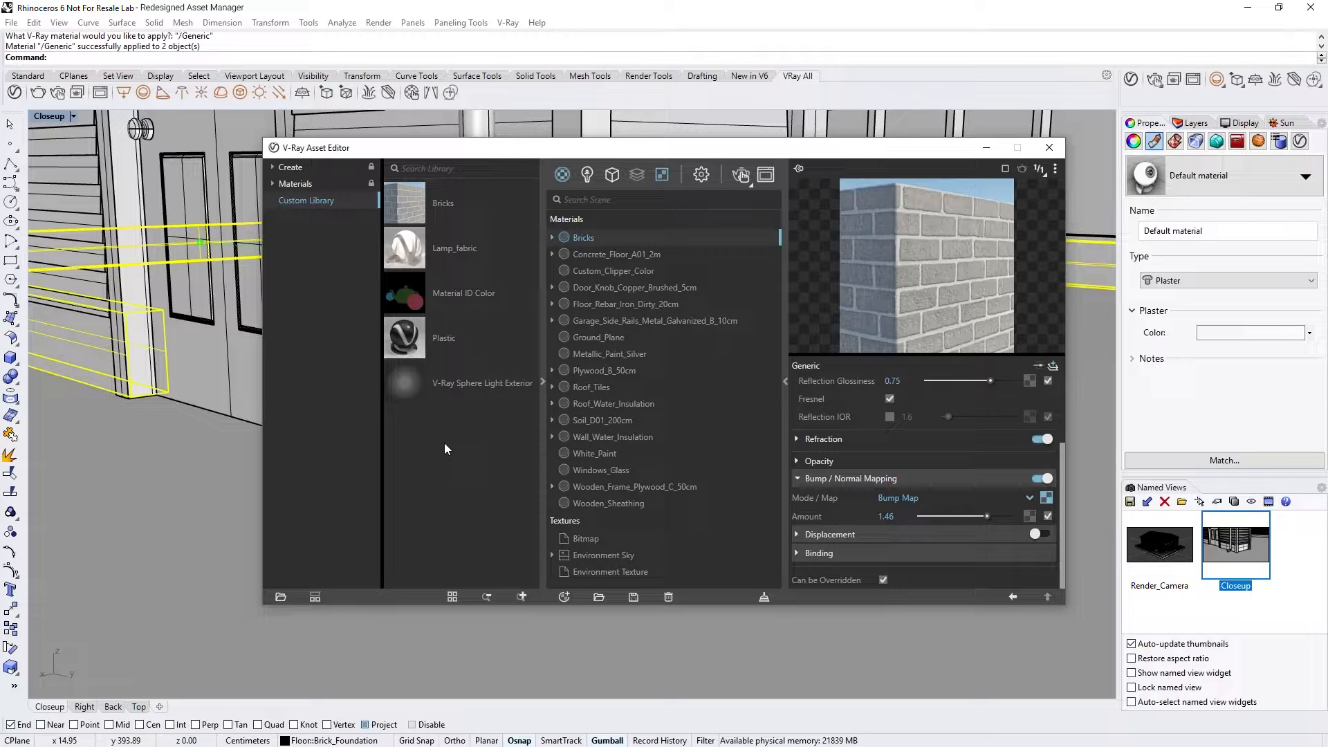
Add the V-Ray Sphere Light Exterior and the Material ID Color render element from the Custom Library to the scene
{"action": "left_click_drag", "start_coordinate": [445, 384], "coordinate": [612, 396]}
{"action": "scroll", "coordinate": [612, 401], "scroll_direction": "down", "scroll_amount": 2}
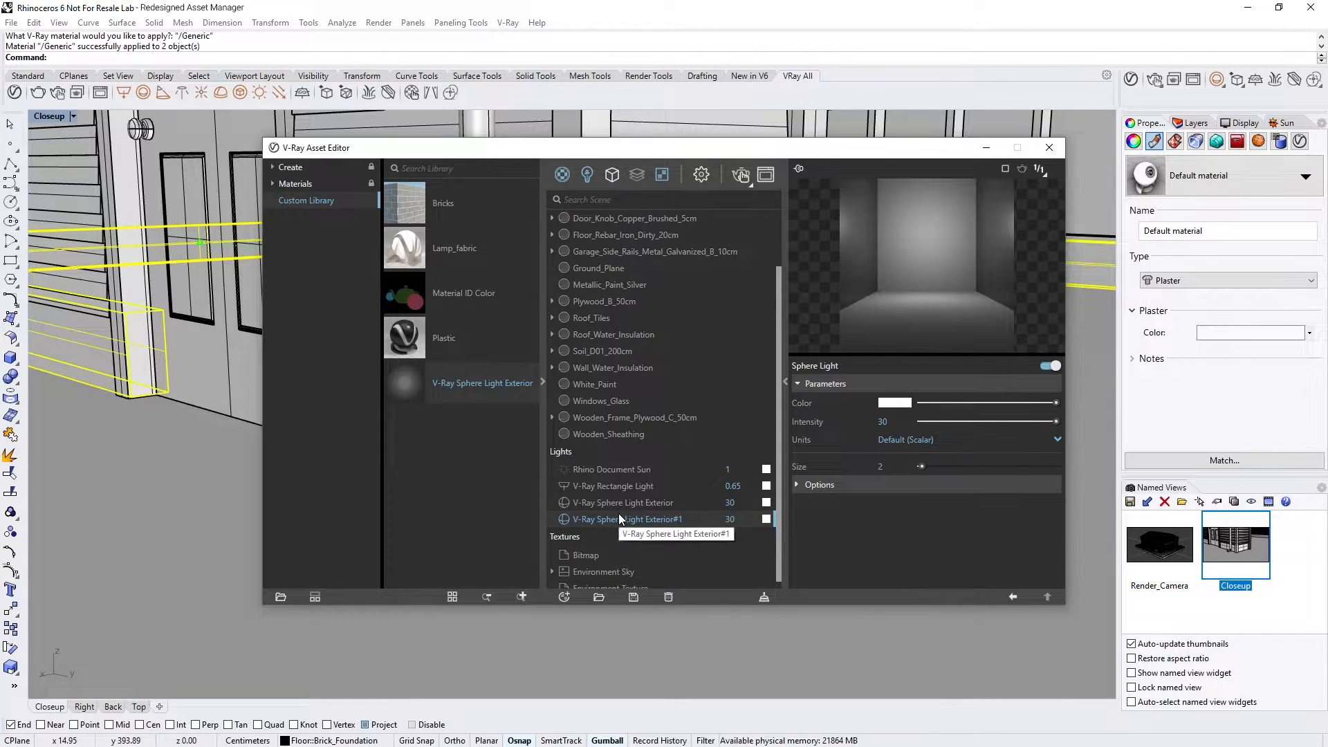
{"action": "left_click_drag", "start_coordinate": [478, 296], "coordinate": [633, 376]}
{"action": "scroll", "coordinate": [629, 443], "scroll_direction": "down", "scroll_amount": 1}
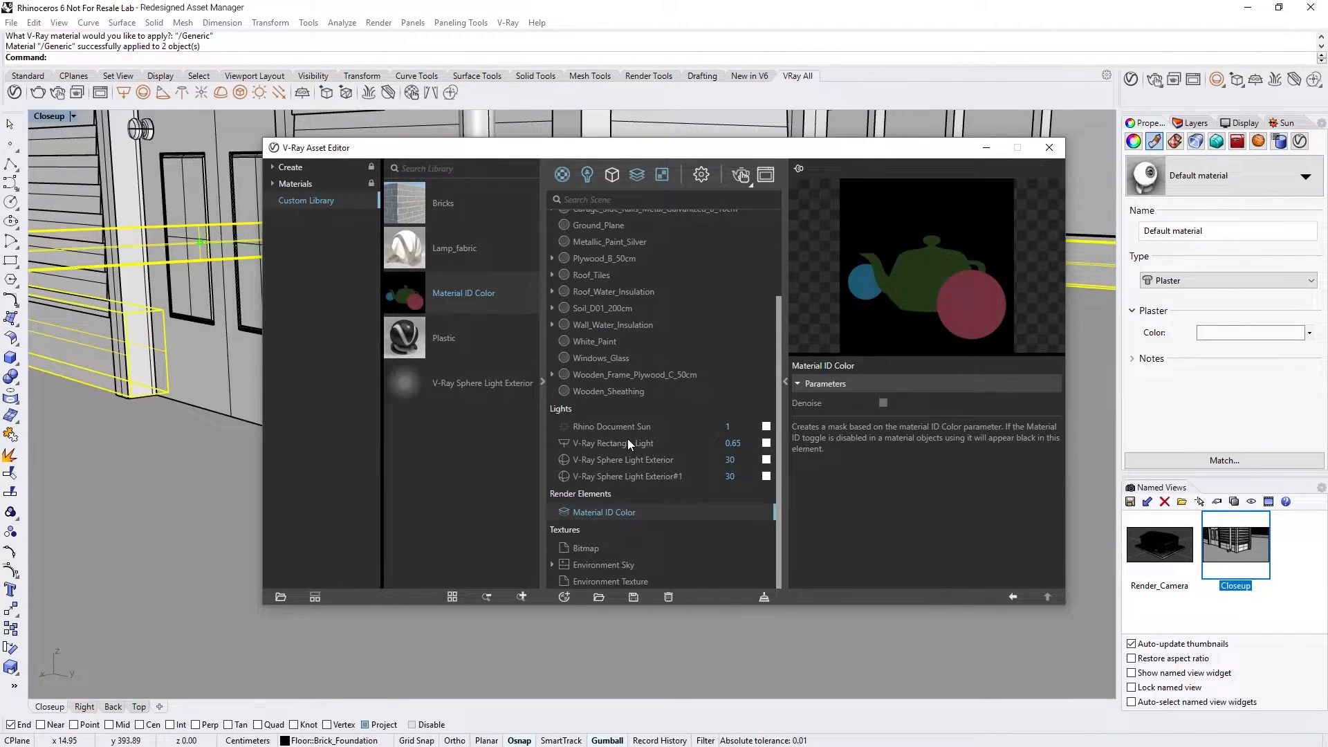
{"action": "scroll", "coordinate": [628, 444], "scroll_direction": "up", "scroll_amount": 3}
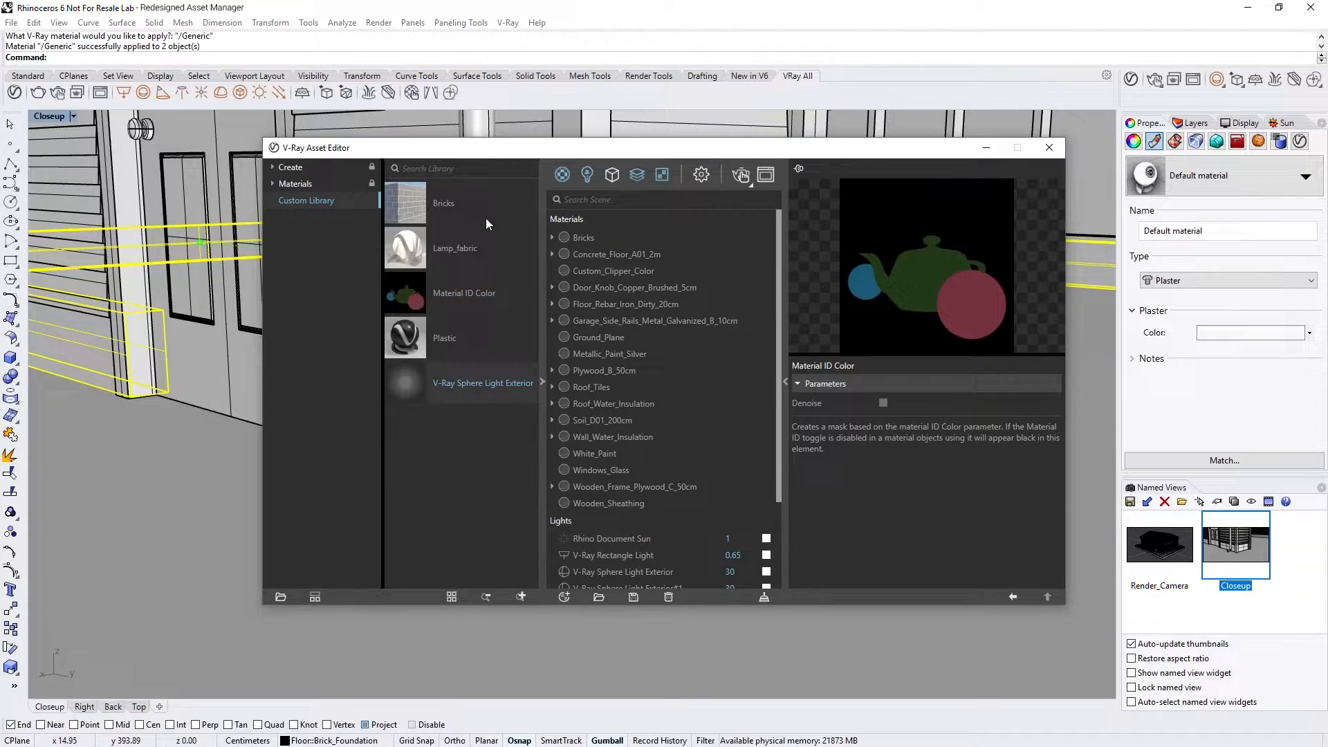
Set the scene Bricks material's Reflection Glossiness to 0.8 and replace the Bricks asset in the Custom Library with it
{"action": "right_click", "coordinate": [480, 201]}
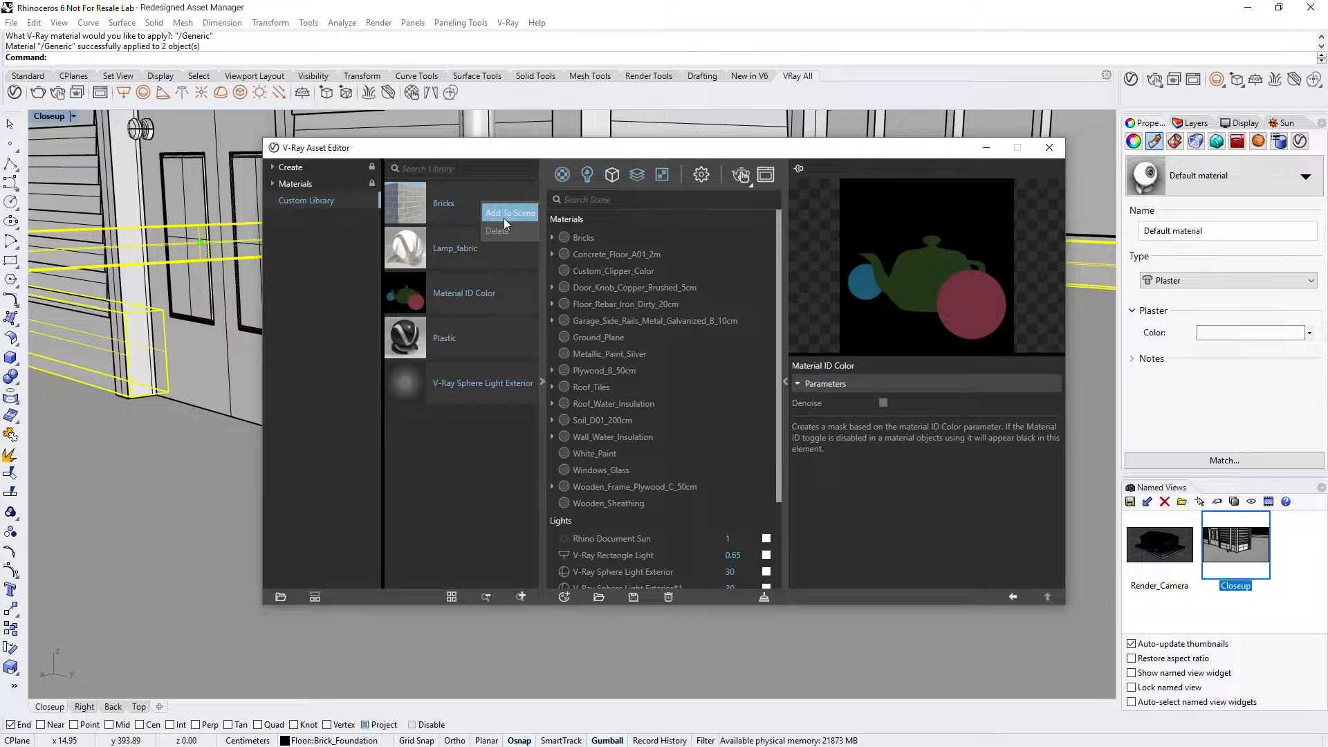
{"action": "left_click", "coordinate": [504, 214]}
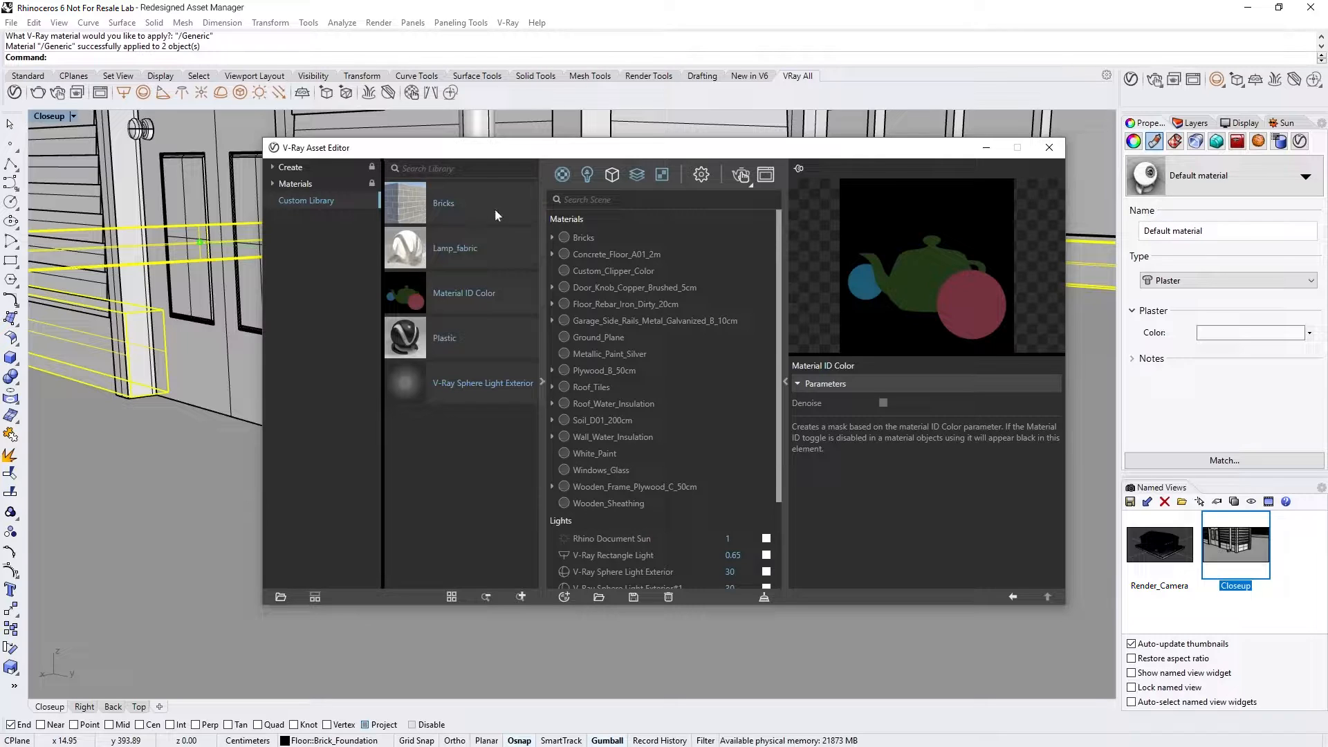
{"action": "left_click", "coordinate": [582, 239]}
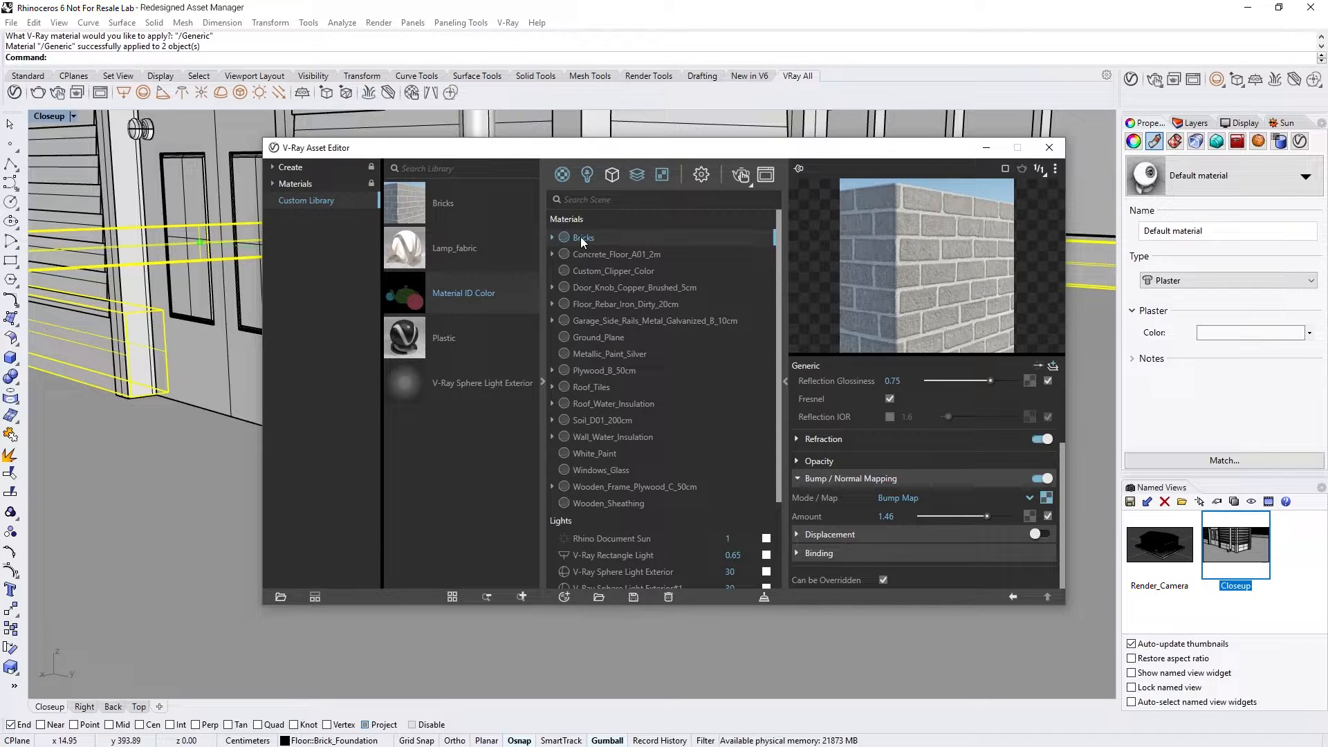
{"action": "left_click_drag", "start_coordinate": [988, 380], "coordinate": [996, 379]}
{"action": "left_click_drag", "start_coordinate": [589, 233], "coordinate": [507, 263]}
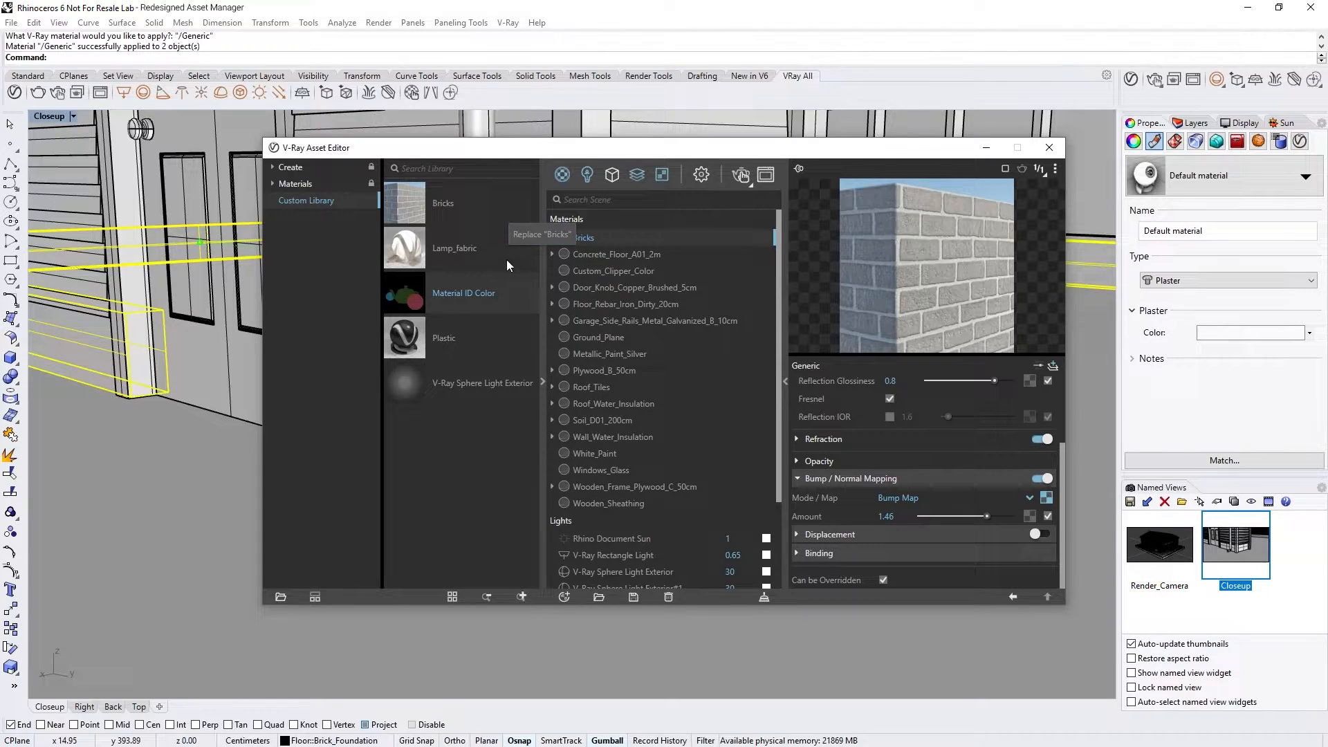
{"action": "left_click_drag", "start_coordinate": [505, 358], "coordinate": [509, 429]}
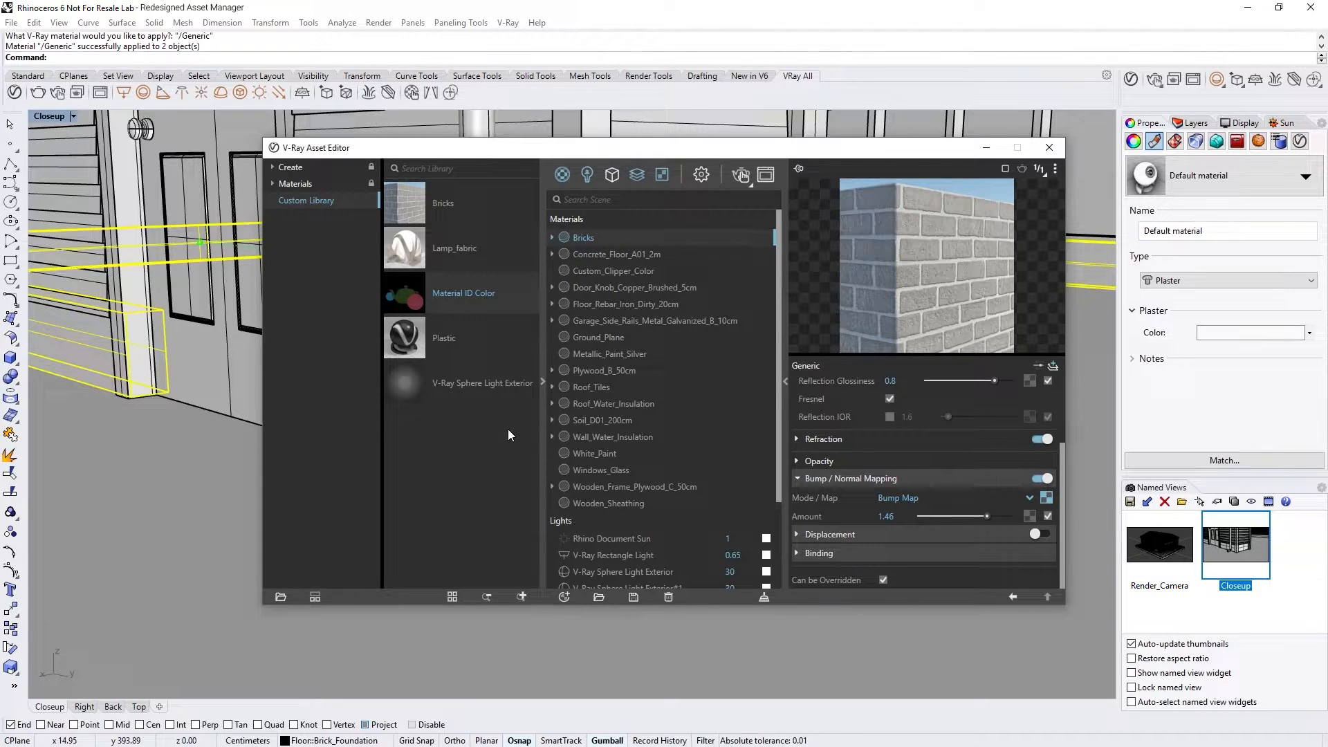
{"action": "right_click", "coordinate": [579, 238]}
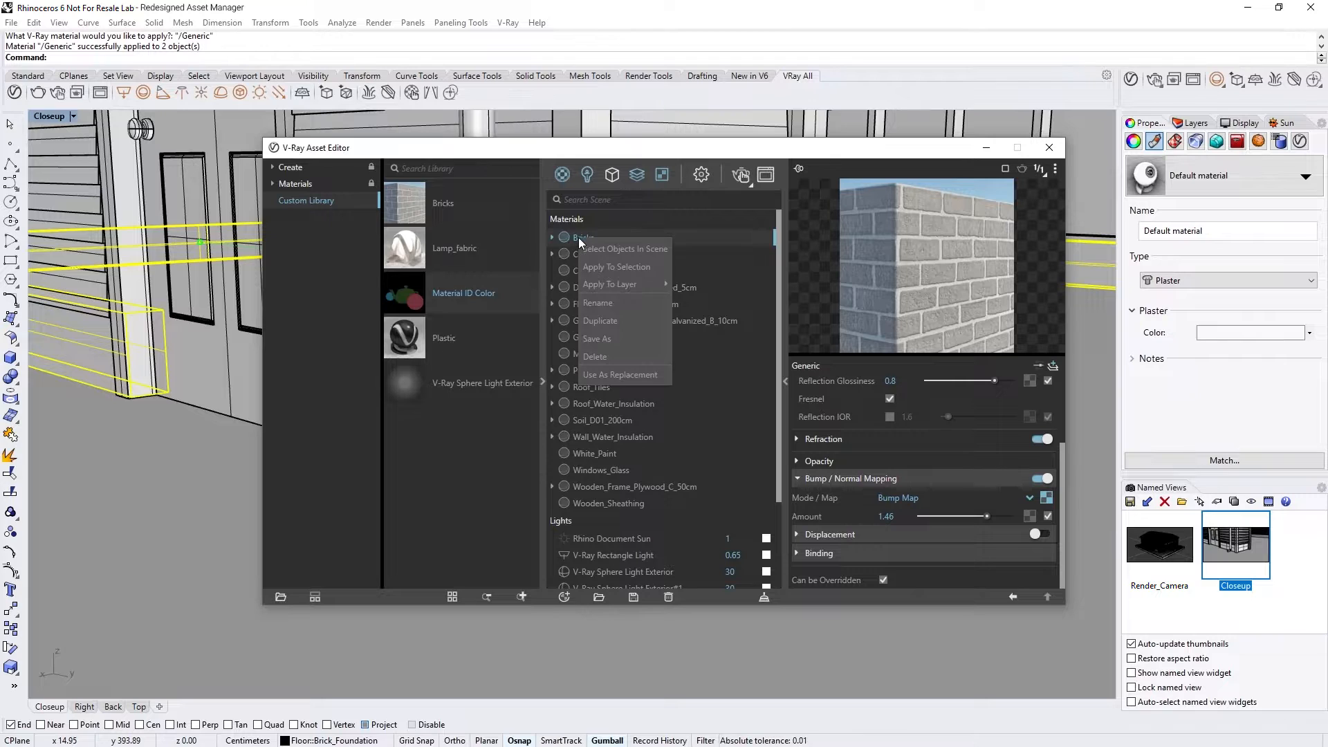
{"action": "left_click", "coordinate": [618, 340]}
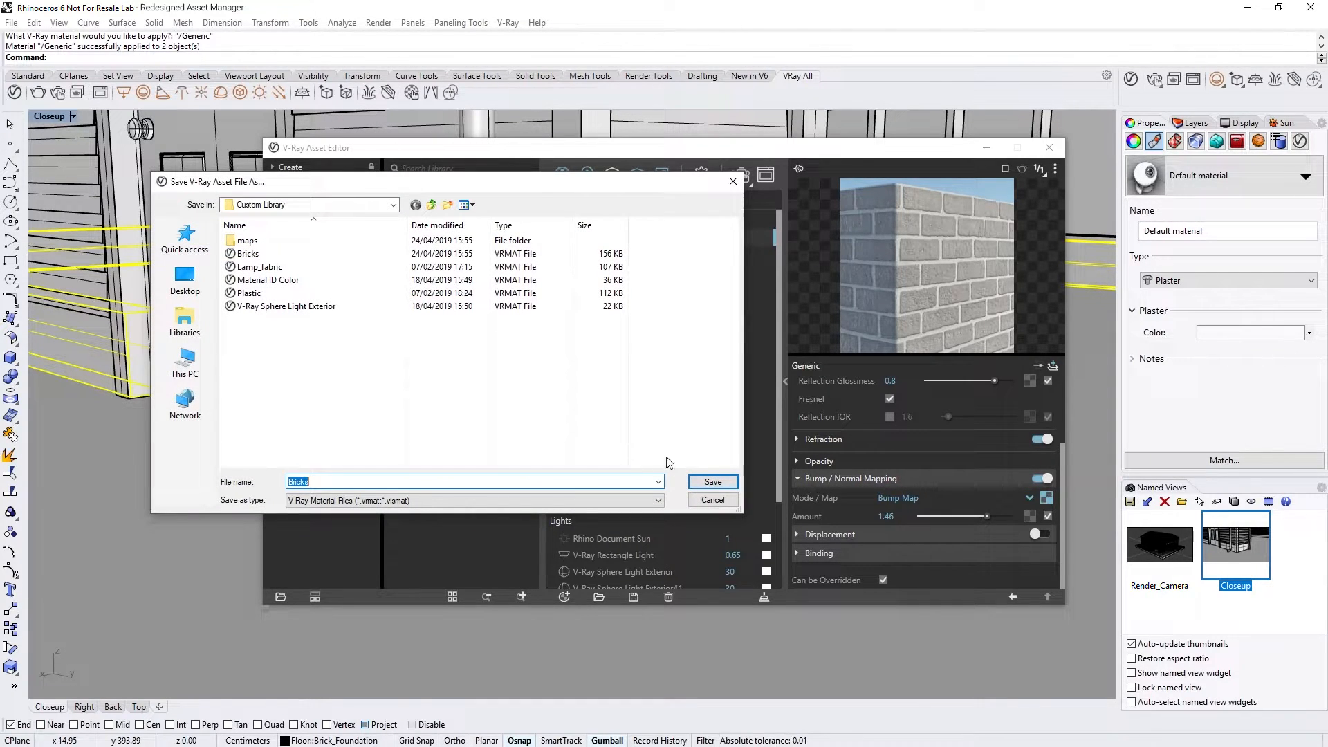
{"action": "left_click", "coordinate": [712, 500]}
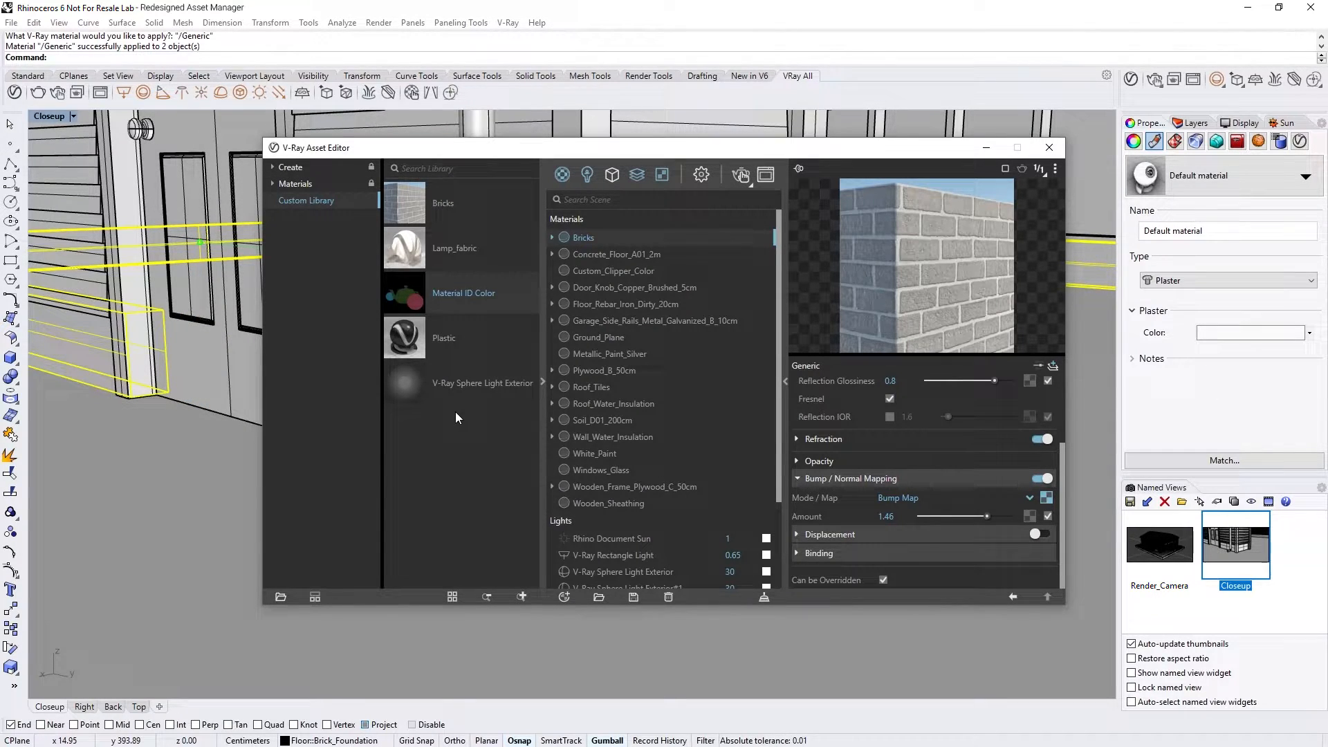
Collapse the asset library pane of the V-Ray Asset Editor
{"action": "right_click", "coordinate": [322, 201]}
{"action": "left_click", "coordinate": [339, 211]}
{"action": "left_click", "coordinate": [540, 310]}
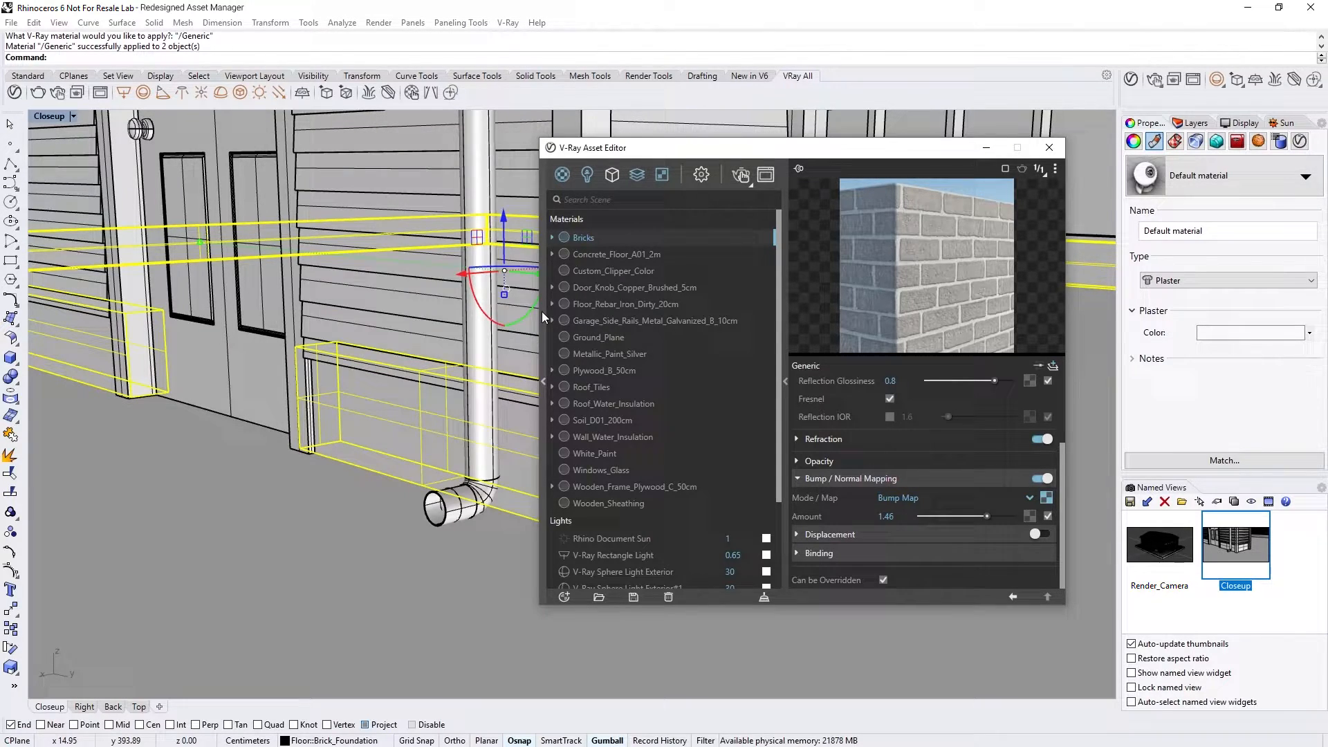
Render the Closeup view and apply the Bricks material to the selected foundation objects
{"action": "left_click", "coordinate": [784, 379]}
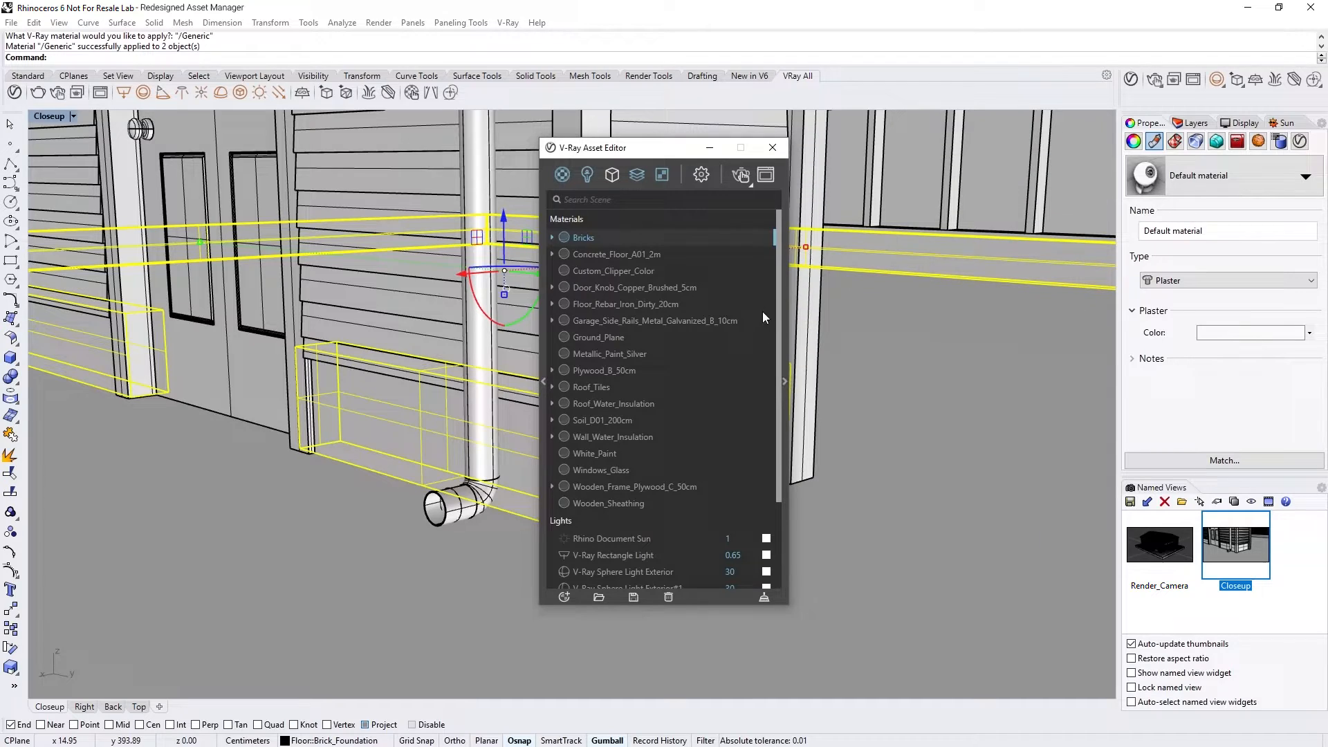
{"action": "left_click", "coordinate": [741, 177]}
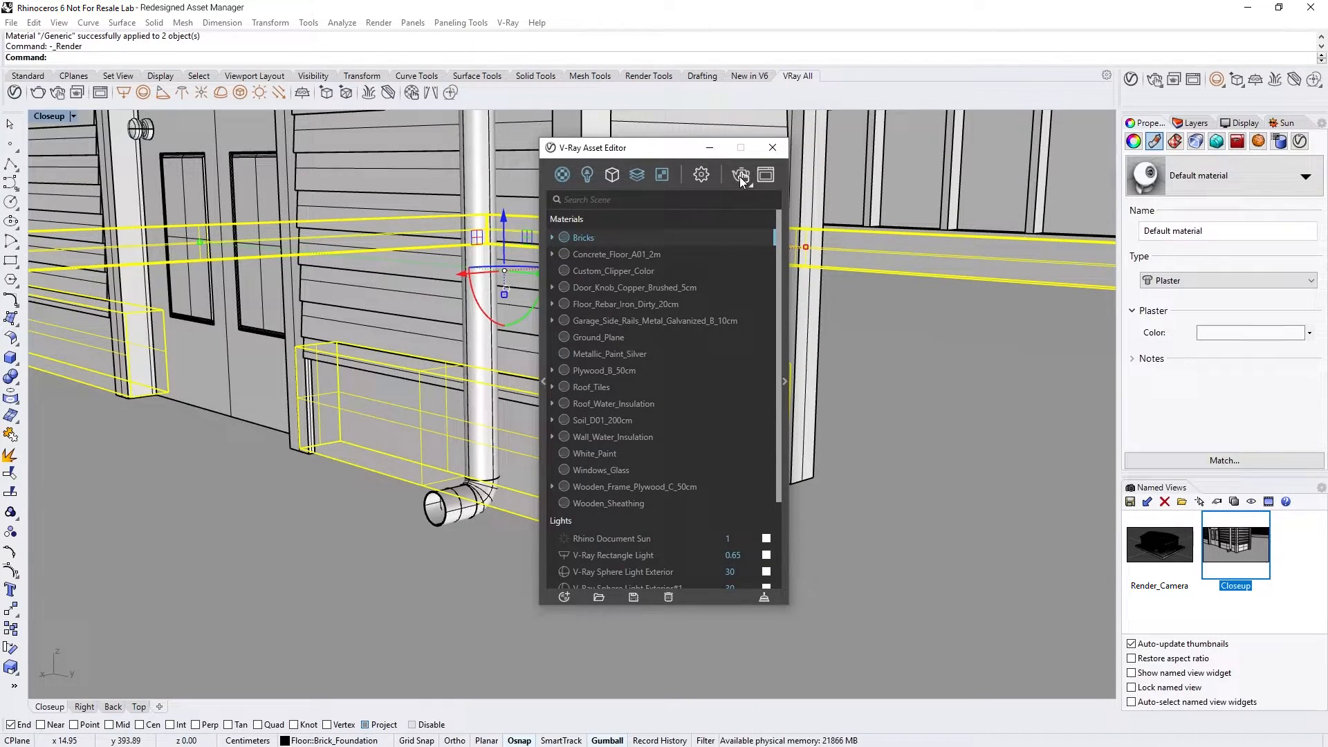
{"action": "left_click_drag", "start_coordinate": [669, 153], "coordinate": [786, 154]}
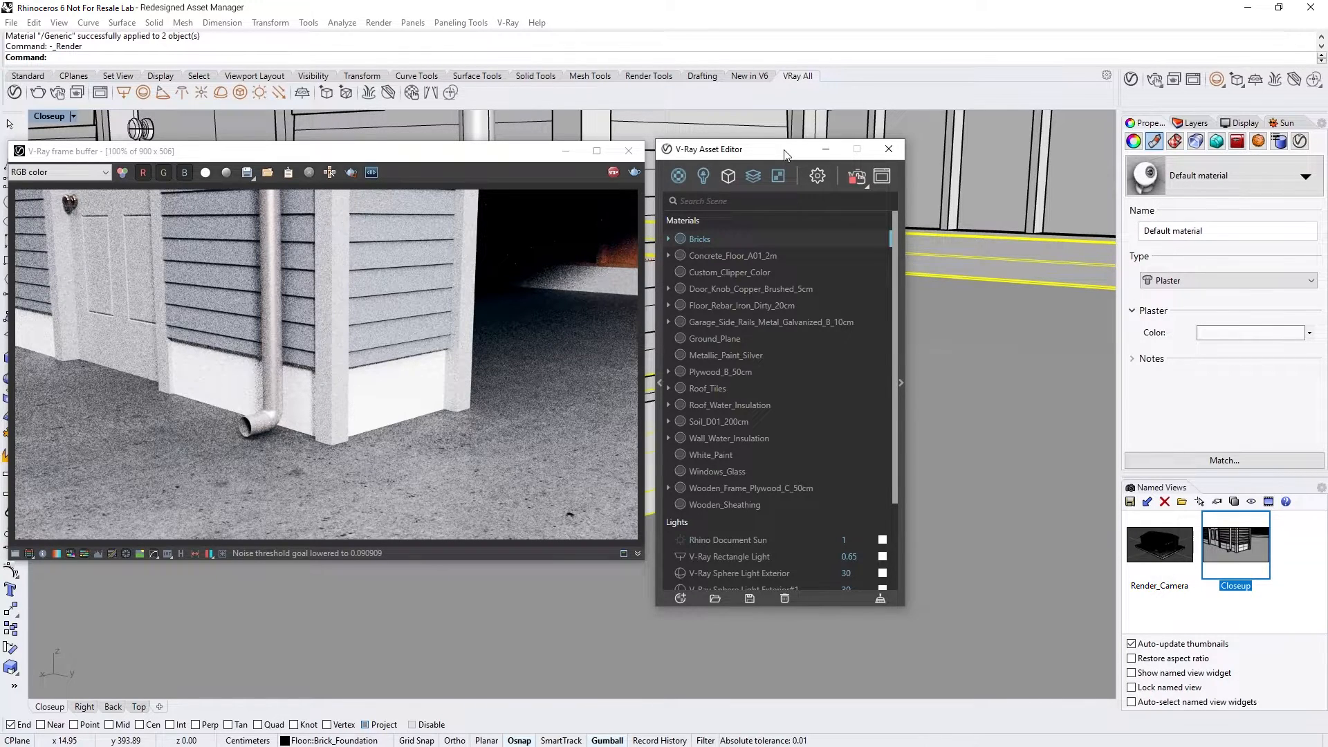
{"action": "right_click", "coordinate": [706, 238]}
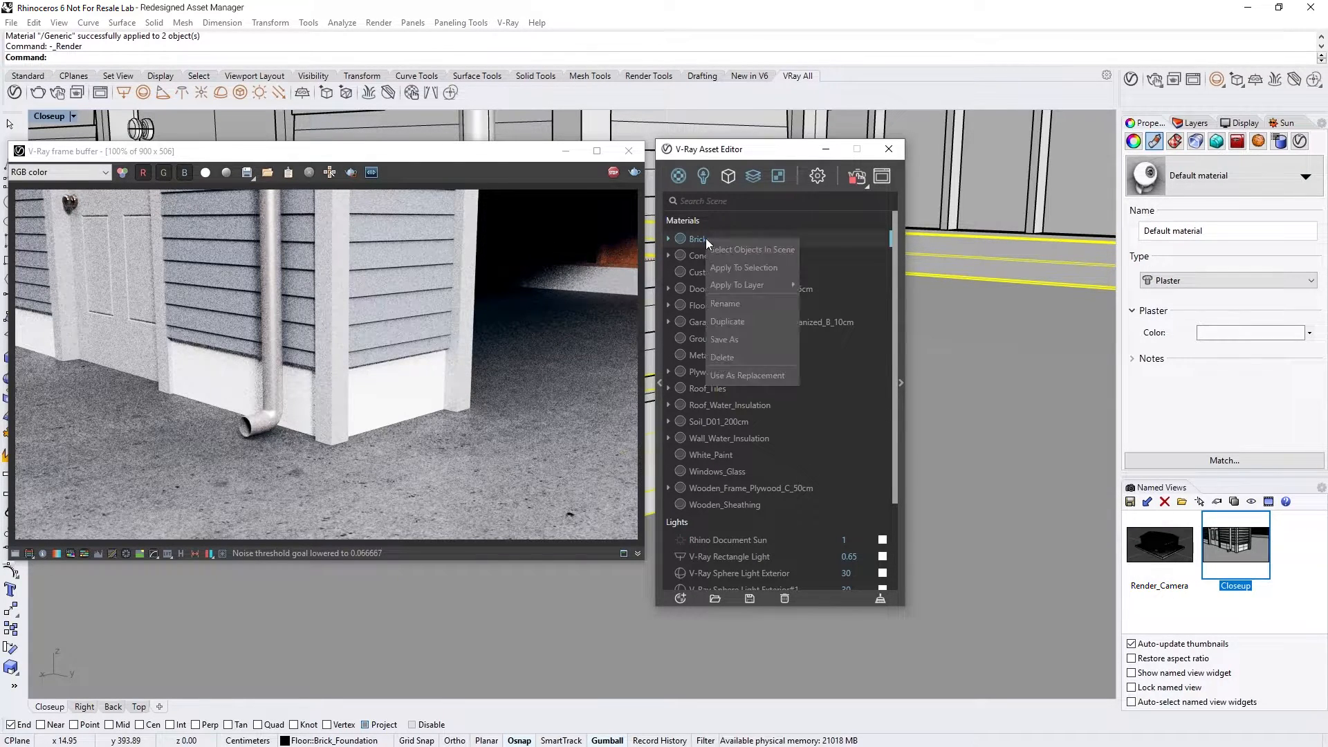
{"action": "left_click", "coordinate": [719, 268]}
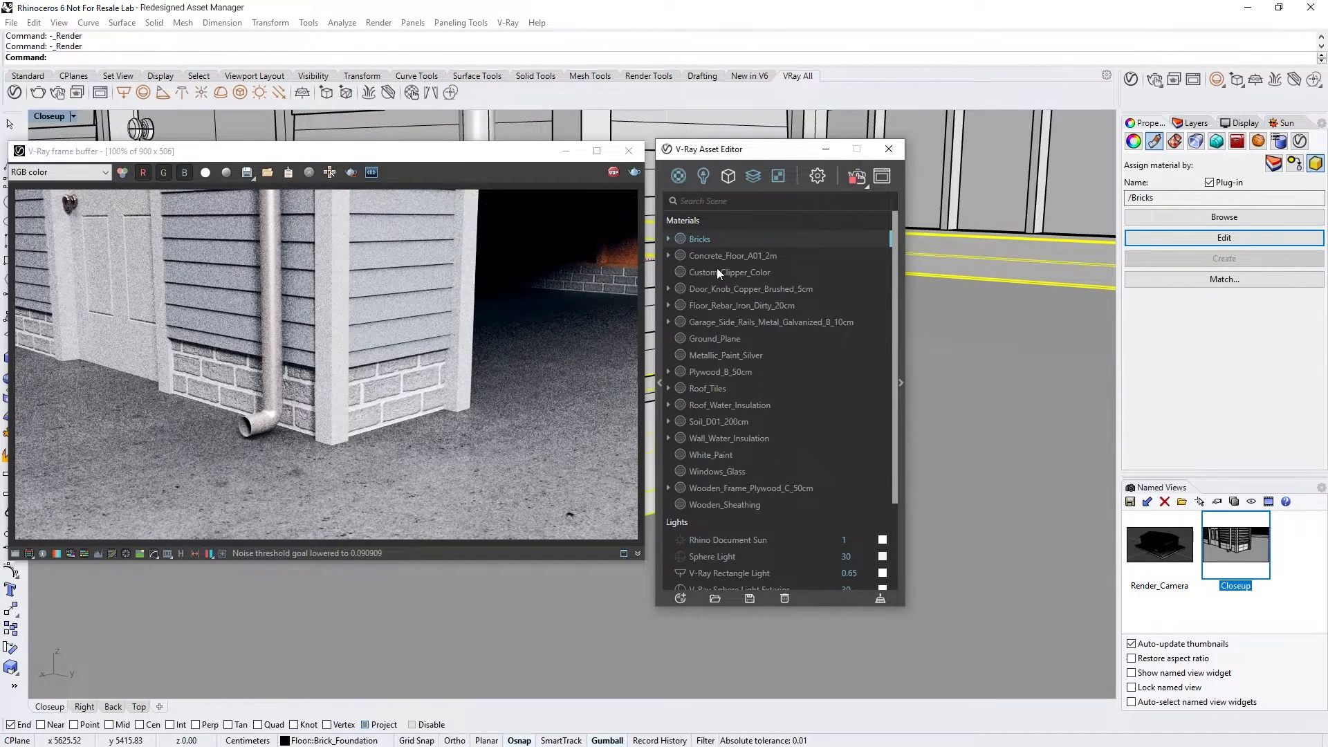
{"action": "left_click", "coordinate": [629, 151]}
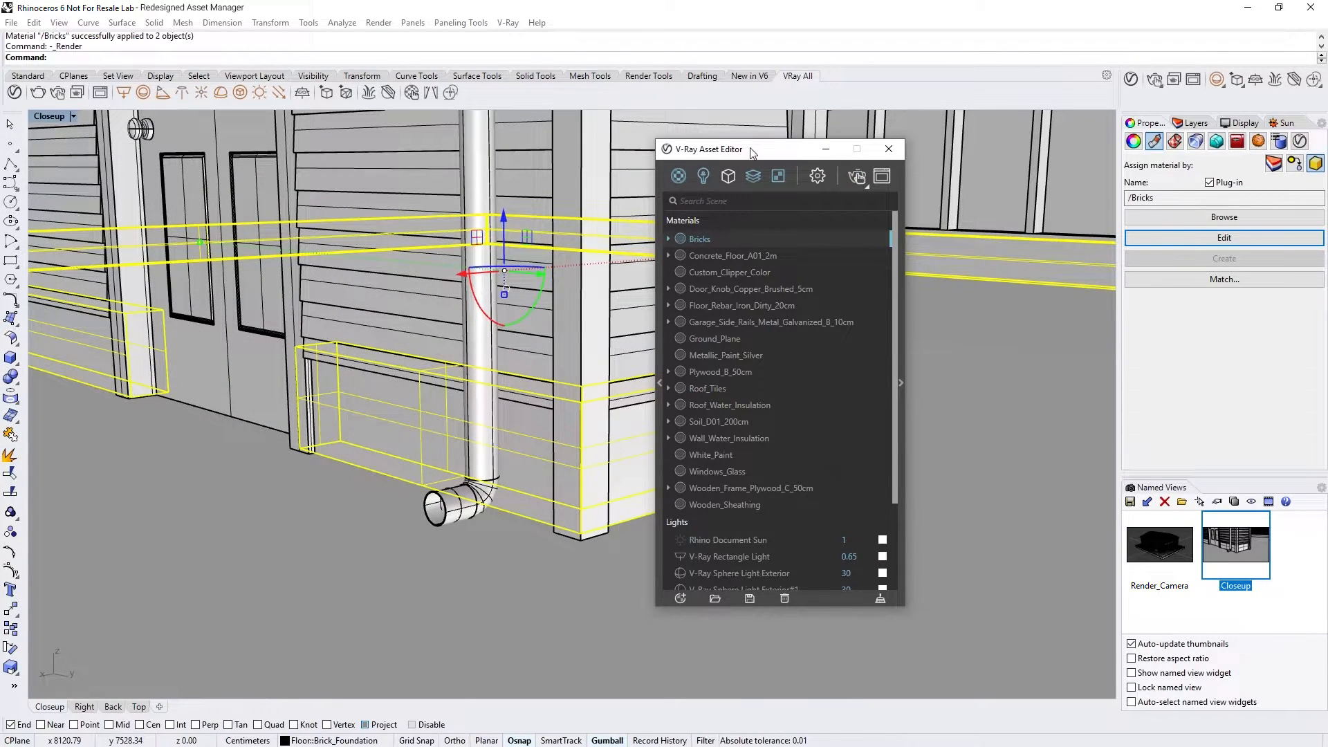
Restore the Render_Camera named view, render the whole garage, and close the frame buffer and the V-Ray Asset Editor
{"action": "double_click", "coordinate": [1147, 543]}
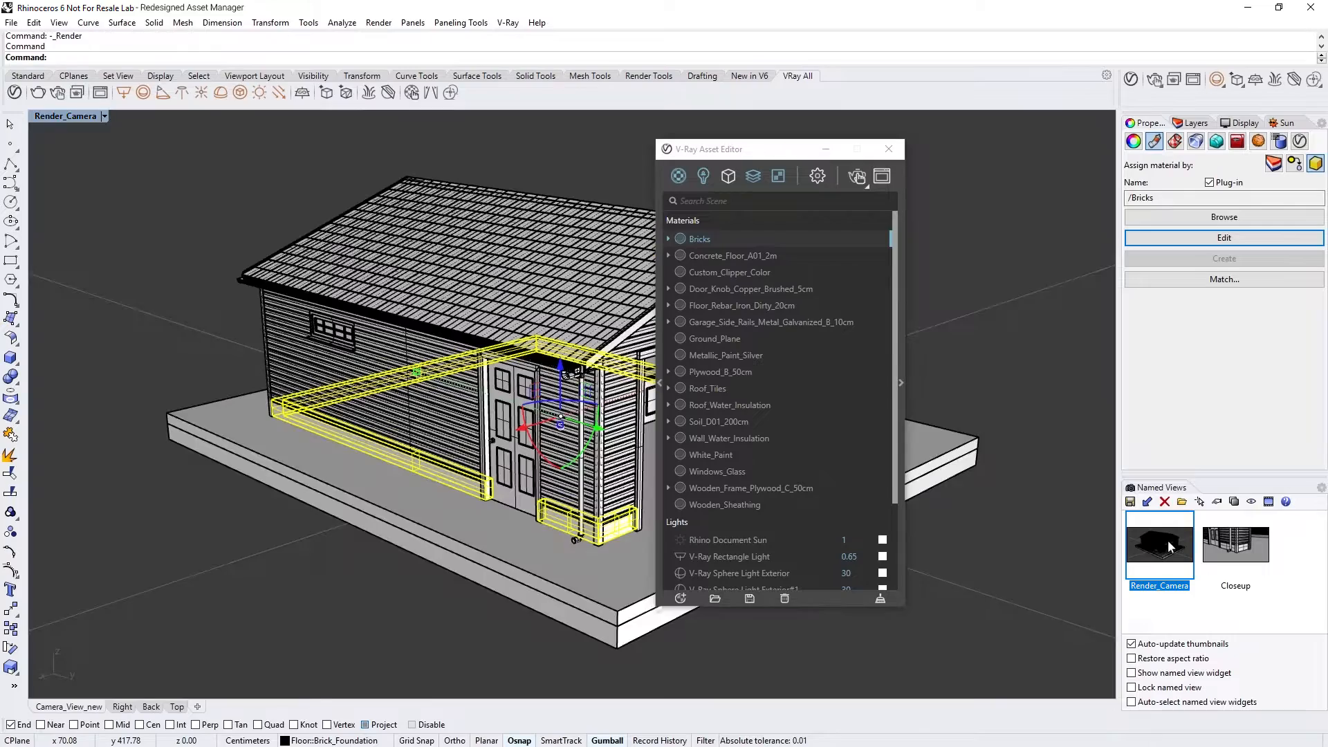
{"action": "left_click", "coordinate": [858, 177]}
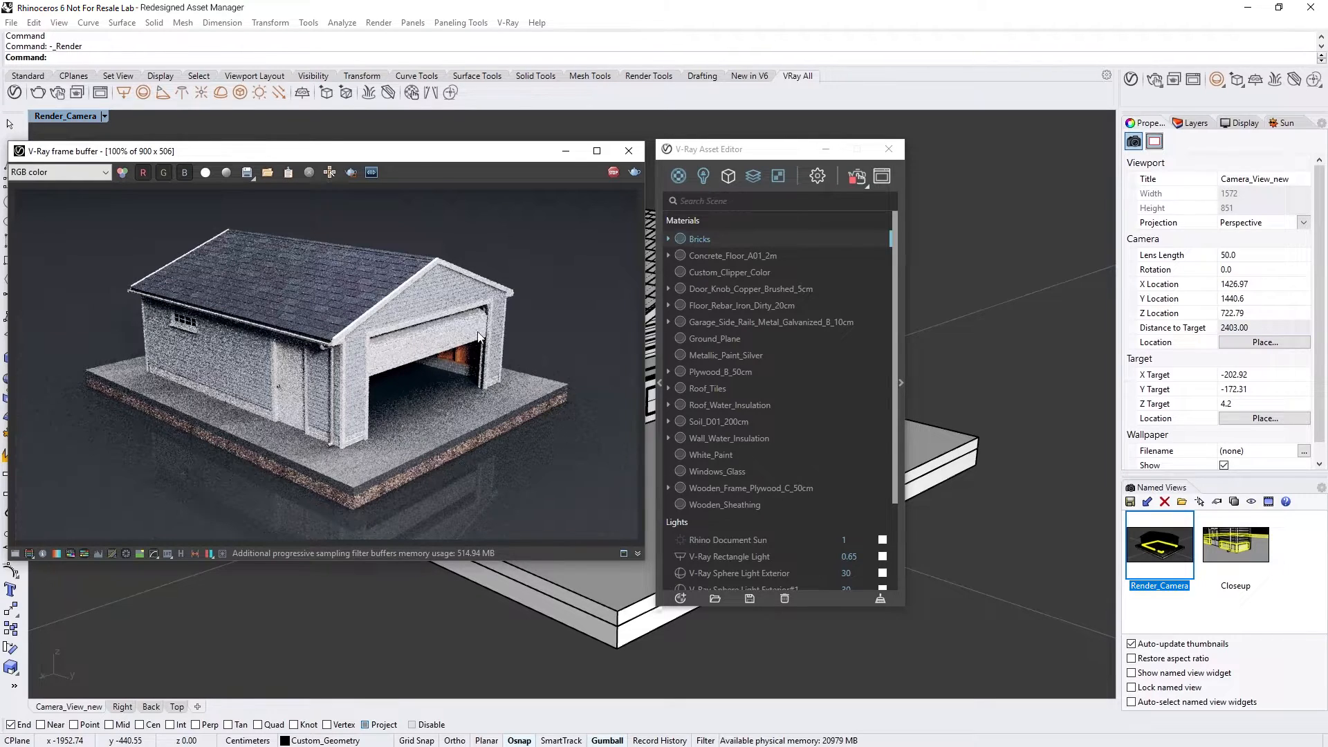
{"action": "left_click", "coordinate": [613, 173]}
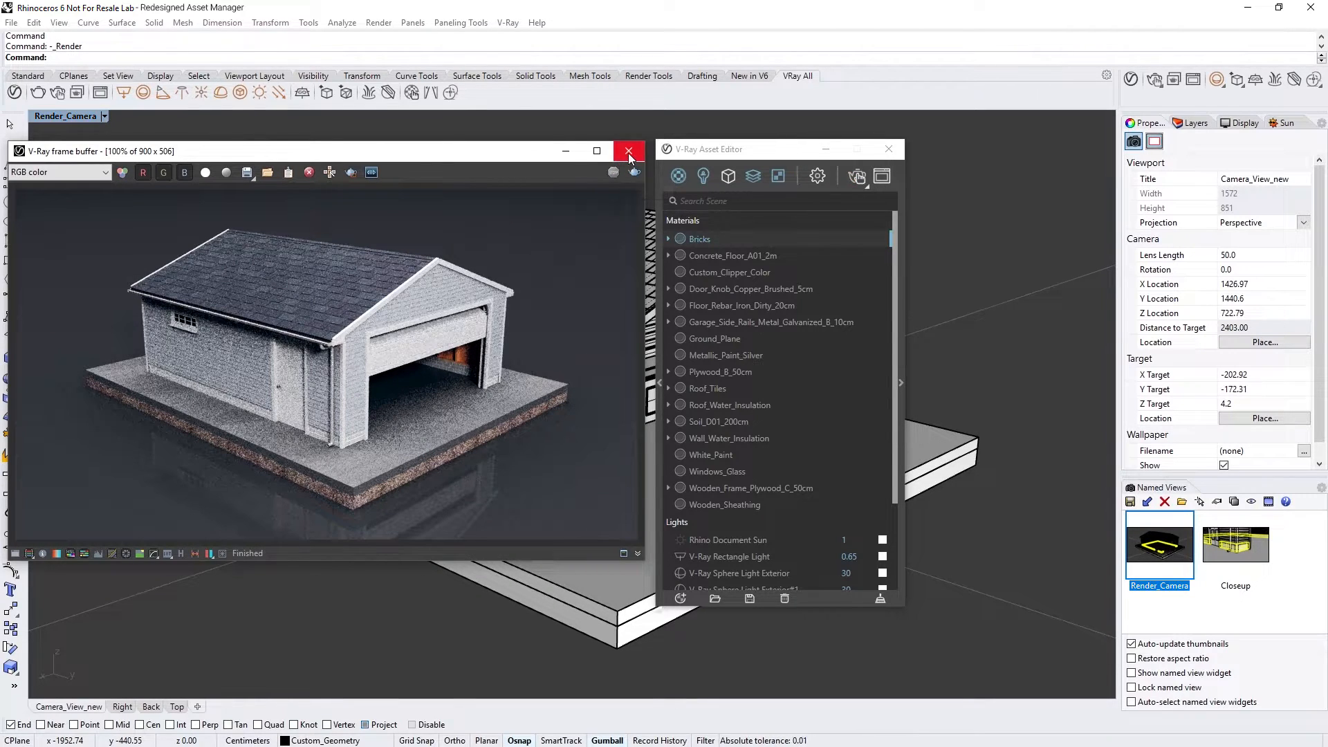
{"action": "left_click", "coordinate": [629, 151]}
{"action": "left_click", "coordinate": [889, 149]}
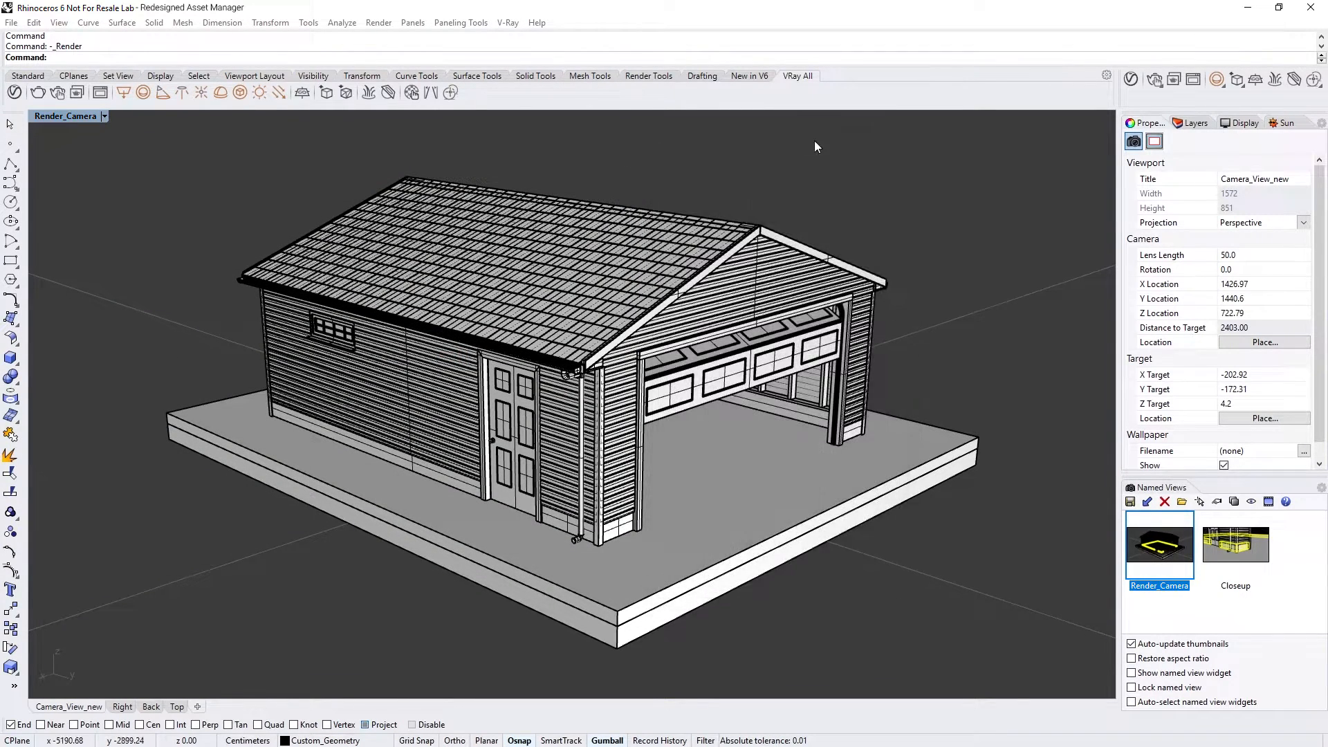
Switch to the four-viewport layout and draw a V-Ray sphere light about 153 cm in size at the garage's middle in the Right view
{"action": "double_click", "coordinate": [80, 116]}
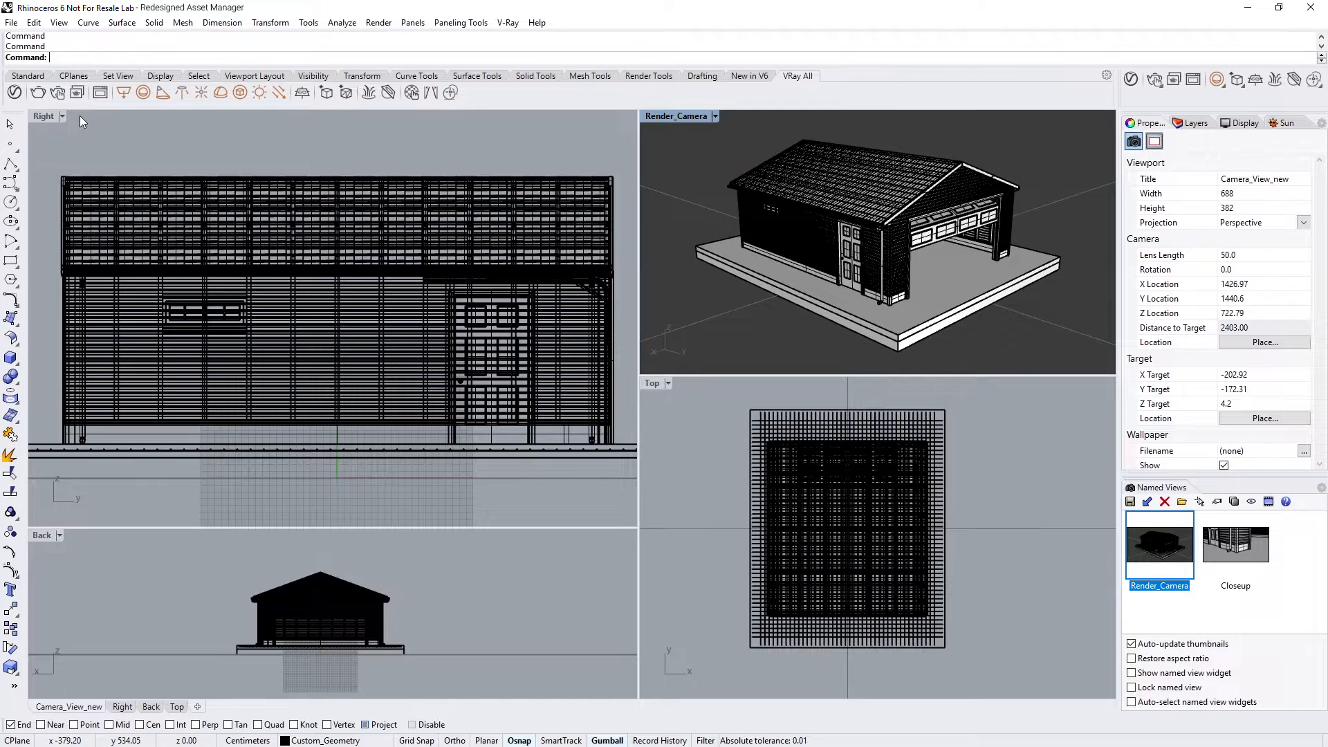
{"action": "left_click", "coordinate": [143, 92]}
{"action": "left_click", "coordinate": [356, 344]}
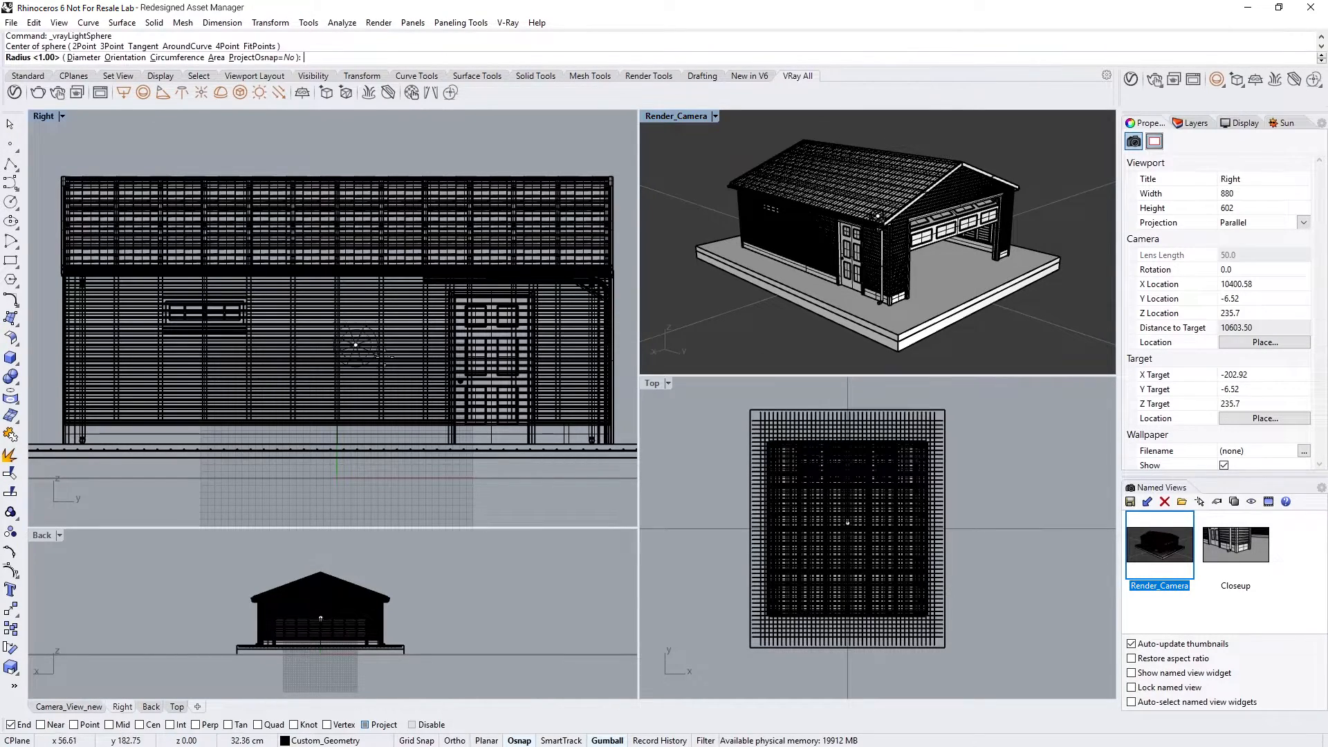
{"action": "left_click", "coordinate": [408, 355]}
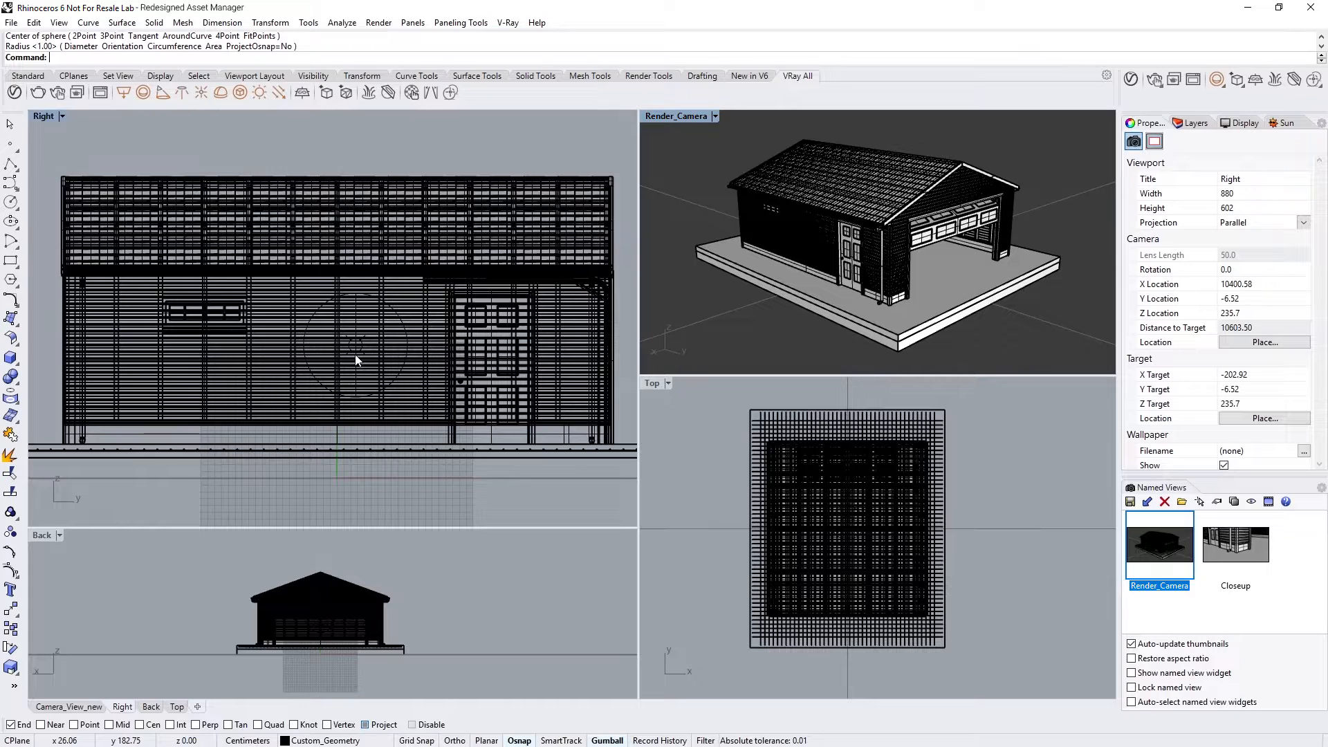
Duplicate the sphere light along the garage's length, placing the copy near the small side window
{"action": "left_click", "coordinate": [357, 360]}
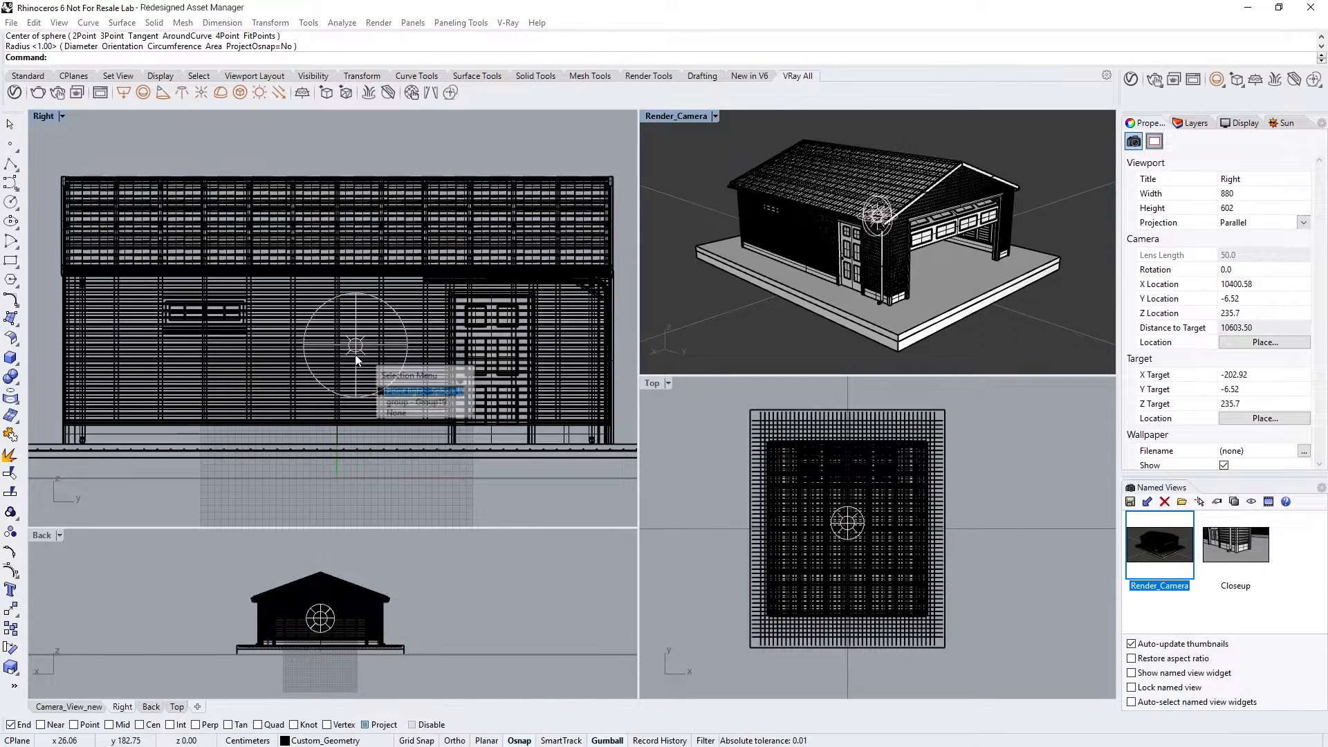
{"action": "left_click", "coordinate": [388, 388]}
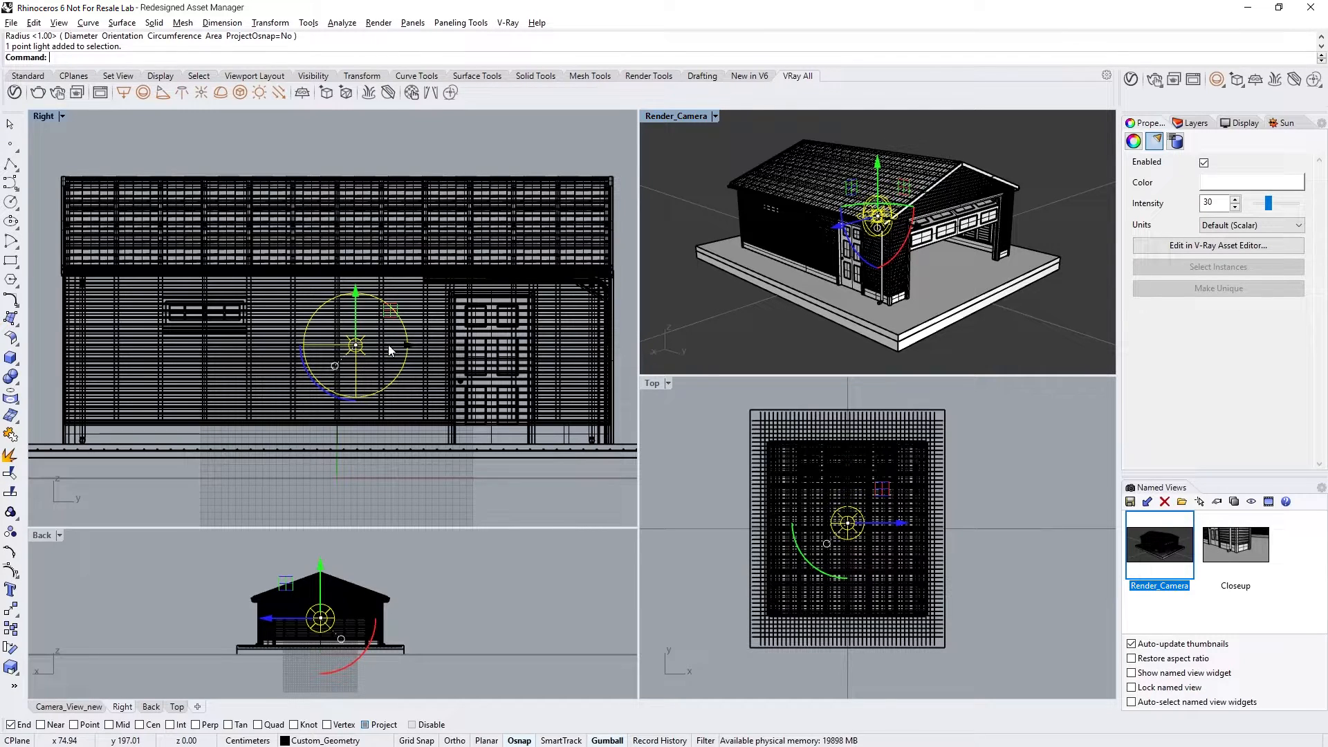
{"action": "left_click_drag", "start_coordinate": [388, 345], "coordinate": [214, 344]}
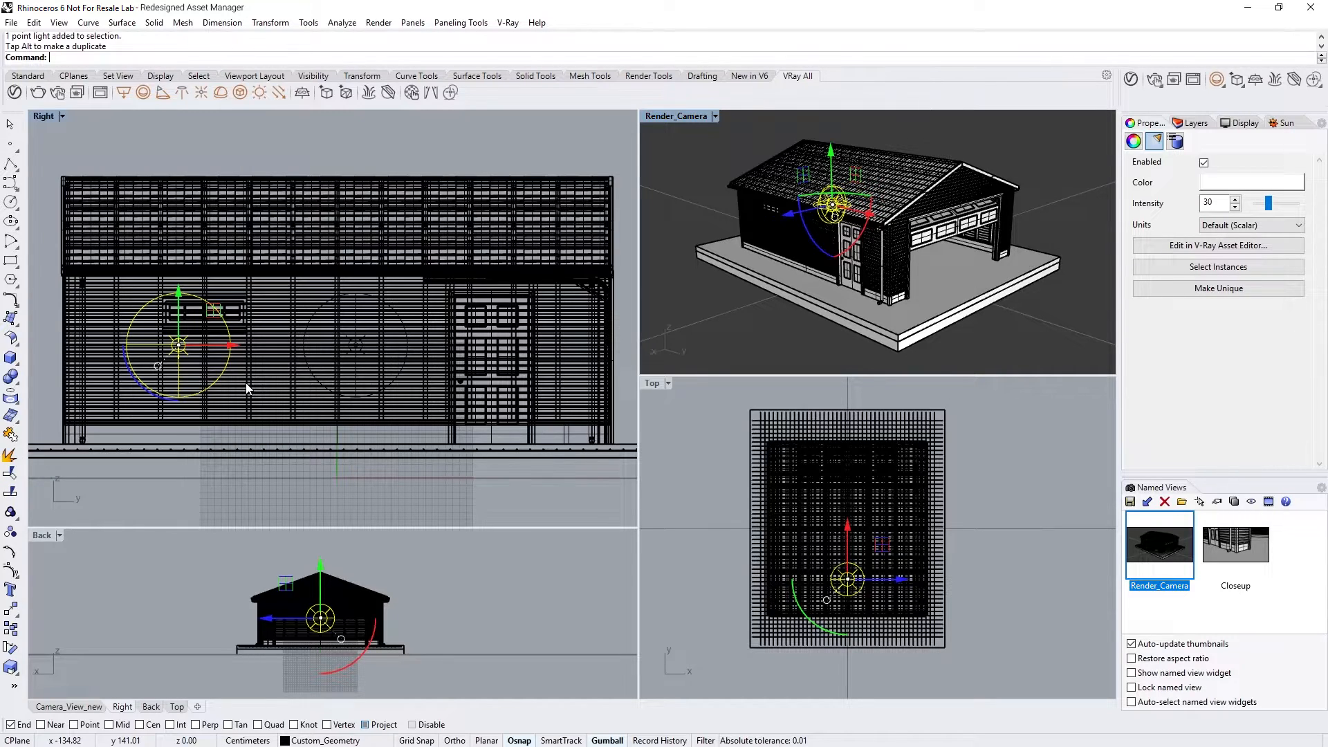
Show the copied Sphere Light's settings in the V-Ray Asset Editor and filter the asset list to lights only
{"action": "left_click", "coordinate": [1174, 248]}
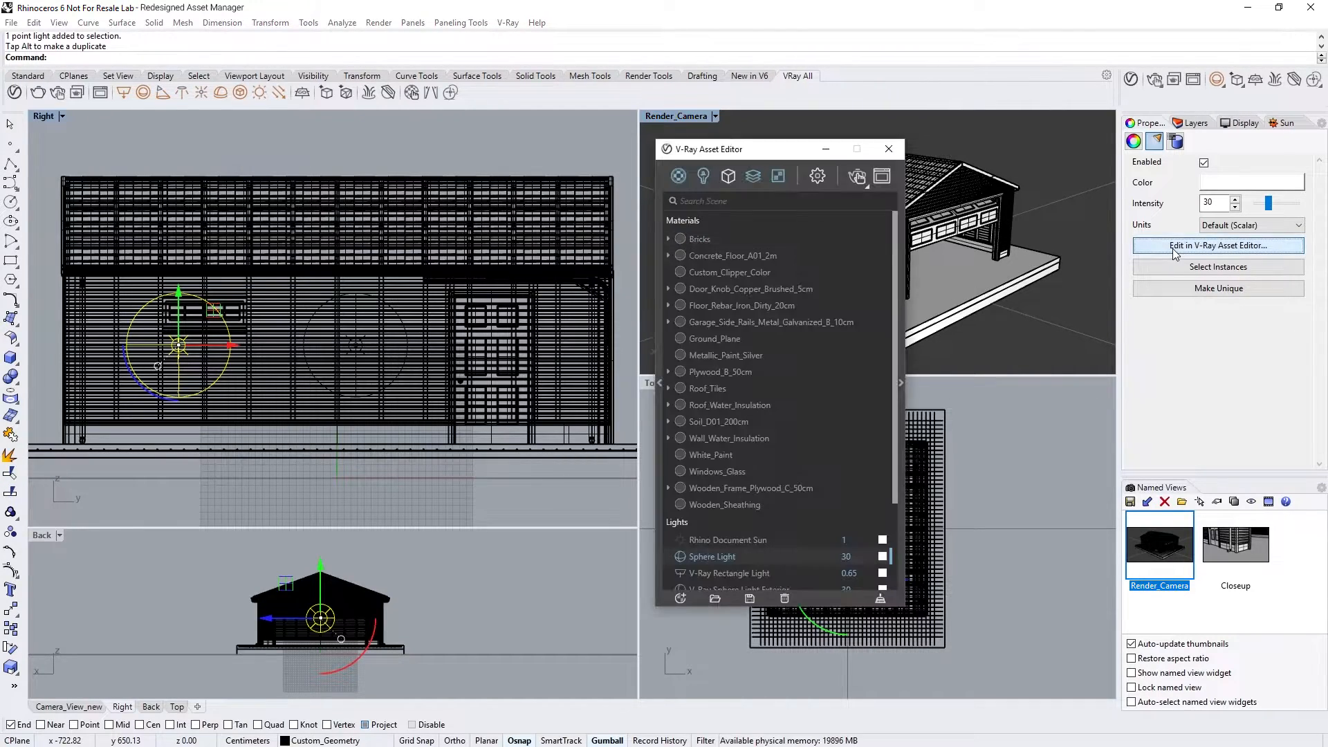
{"action": "scroll", "coordinate": [831, 397], "scroll_direction": "down", "scroll_amount": 3}
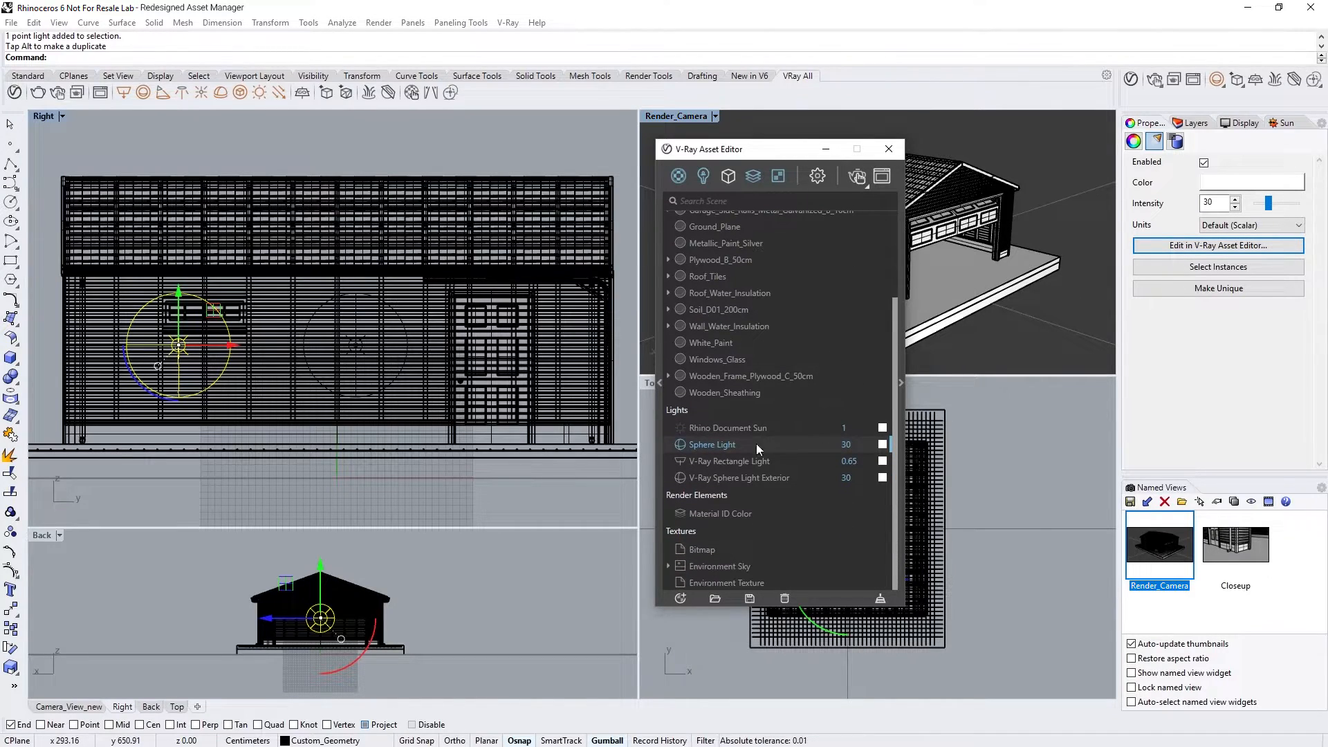
{"action": "left_click", "coordinate": [904, 449]}
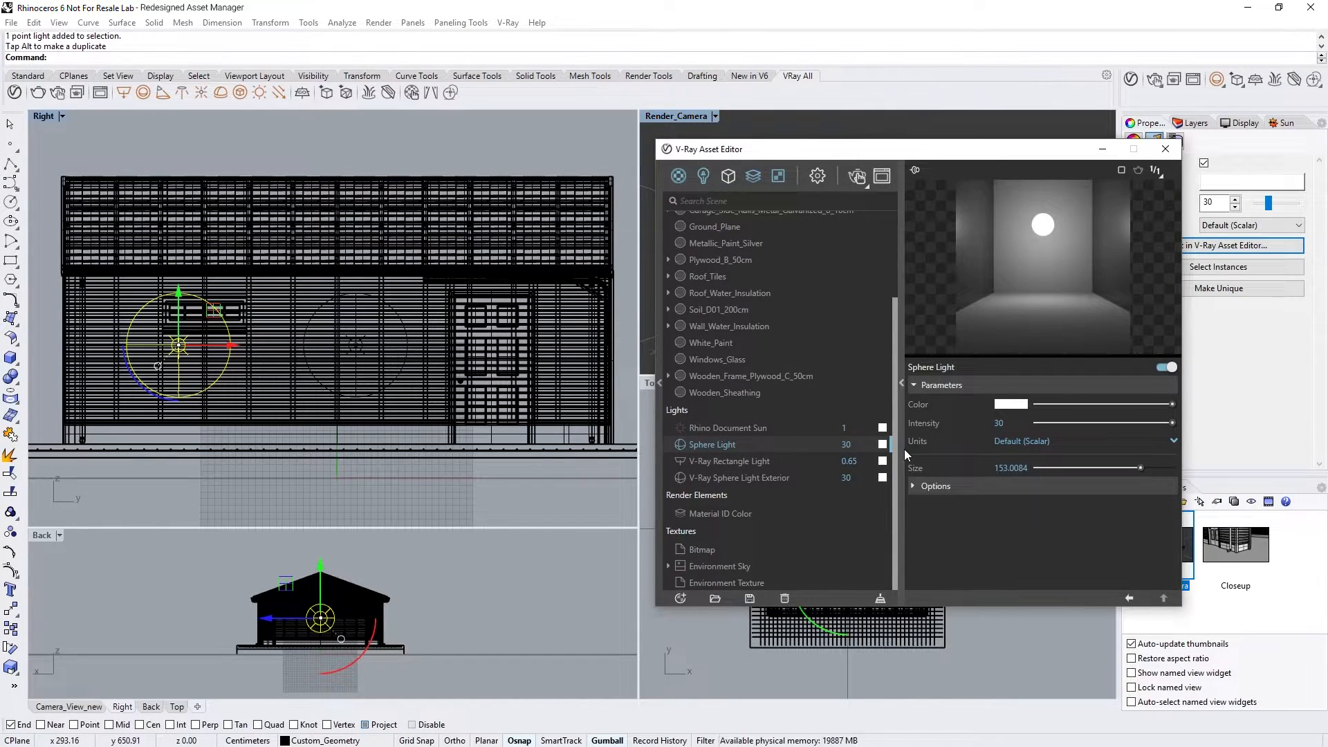
{"action": "left_click", "coordinate": [704, 176]}
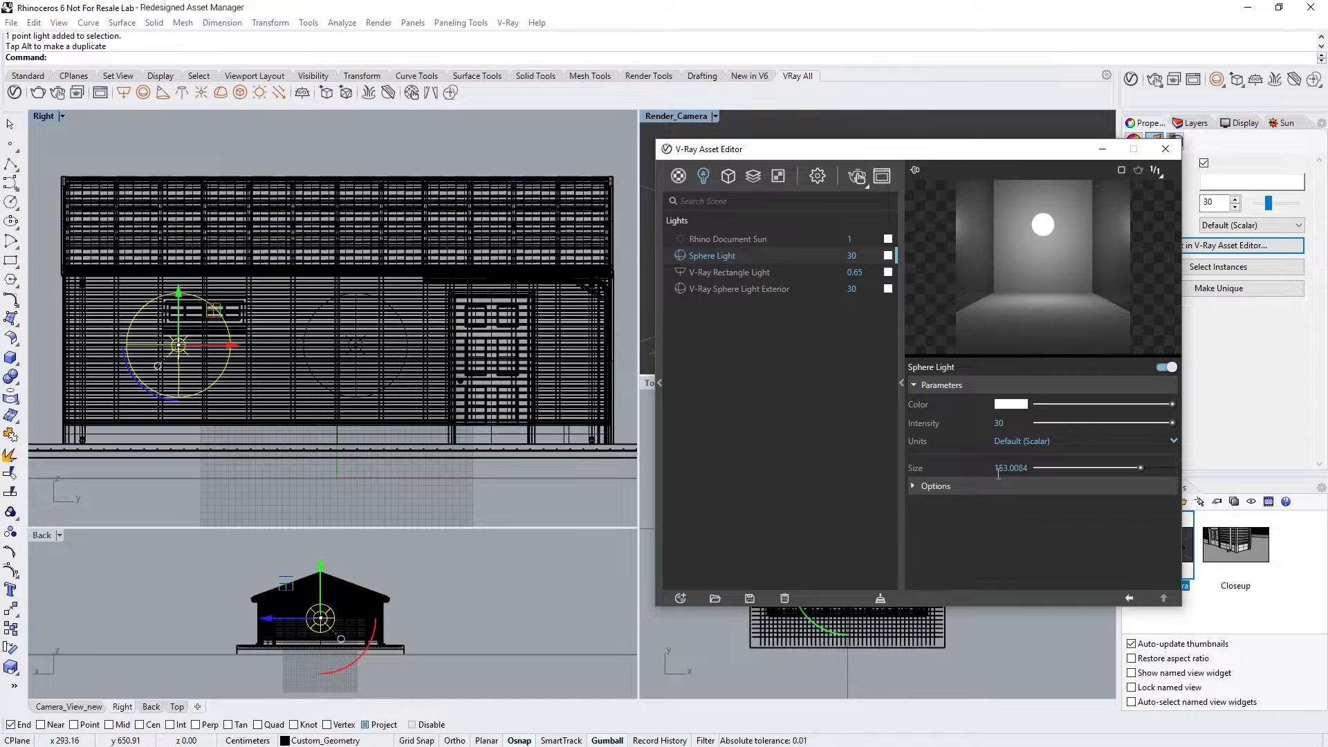
Set the Sphere Light's Size to 50
{"action": "left_click_drag", "start_coordinate": [1141, 468], "coordinate": [1047, 469]}
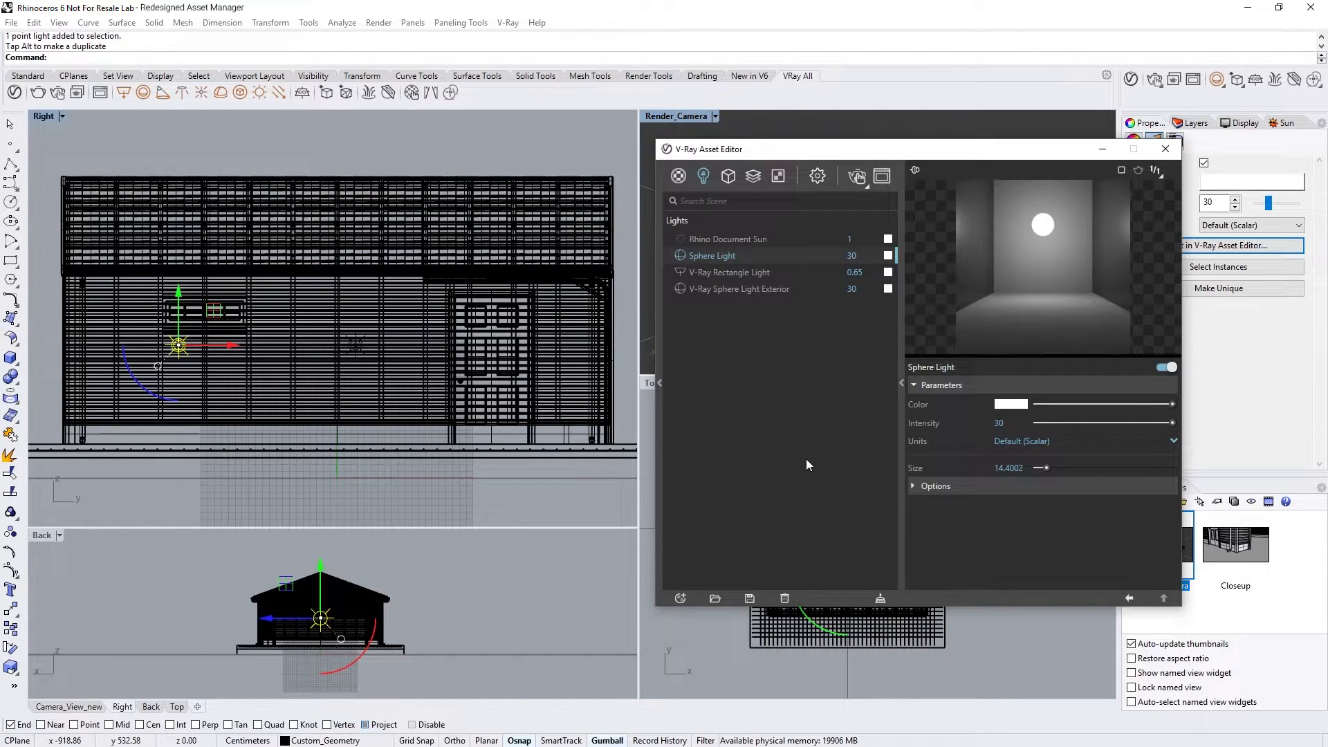
{"action": "left_click_drag", "start_coordinate": [1024, 468], "coordinate": [999, 466]}
{"action": "type", "text": "50"}
{"action": "key", "text": "Return"}
{"action": "mouse_move", "coordinate": [1172, 423]}
{"action": "left_mouse_down"}
{"action": "mouse_move", "coordinate": [1048, 426]}
{"action": "mouse_move", "coordinate": [1188, 420]}
{"action": "left_mouse_up"}
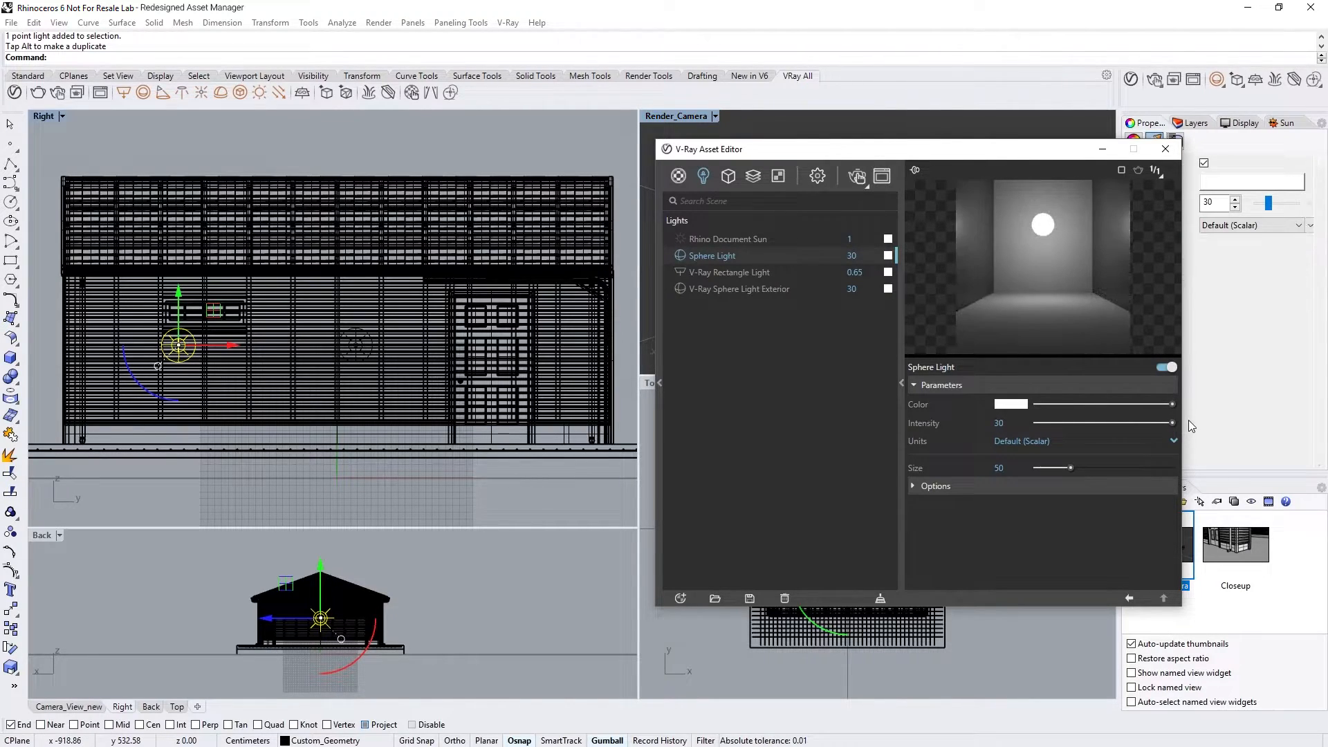
Change the Sphere Light's color to a warm off-white with RGB 1, 0.95, 0.905
{"action": "left_click", "coordinate": [1018, 407]}
{"action": "left_click", "coordinate": [640, 291]}
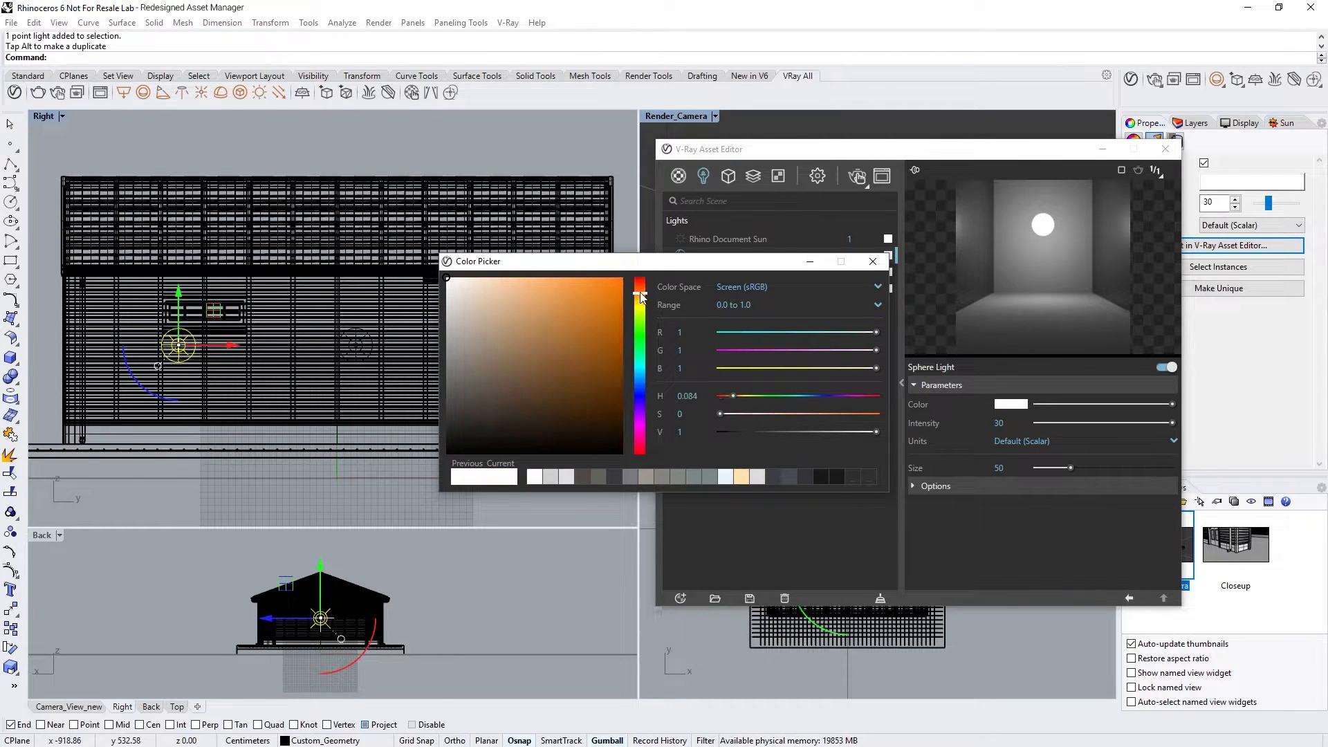
{"action": "left_click", "coordinate": [454, 279]}
{"action": "left_click_drag", "start_coordinate": [454, 279], "coordinate": [463, 277]}
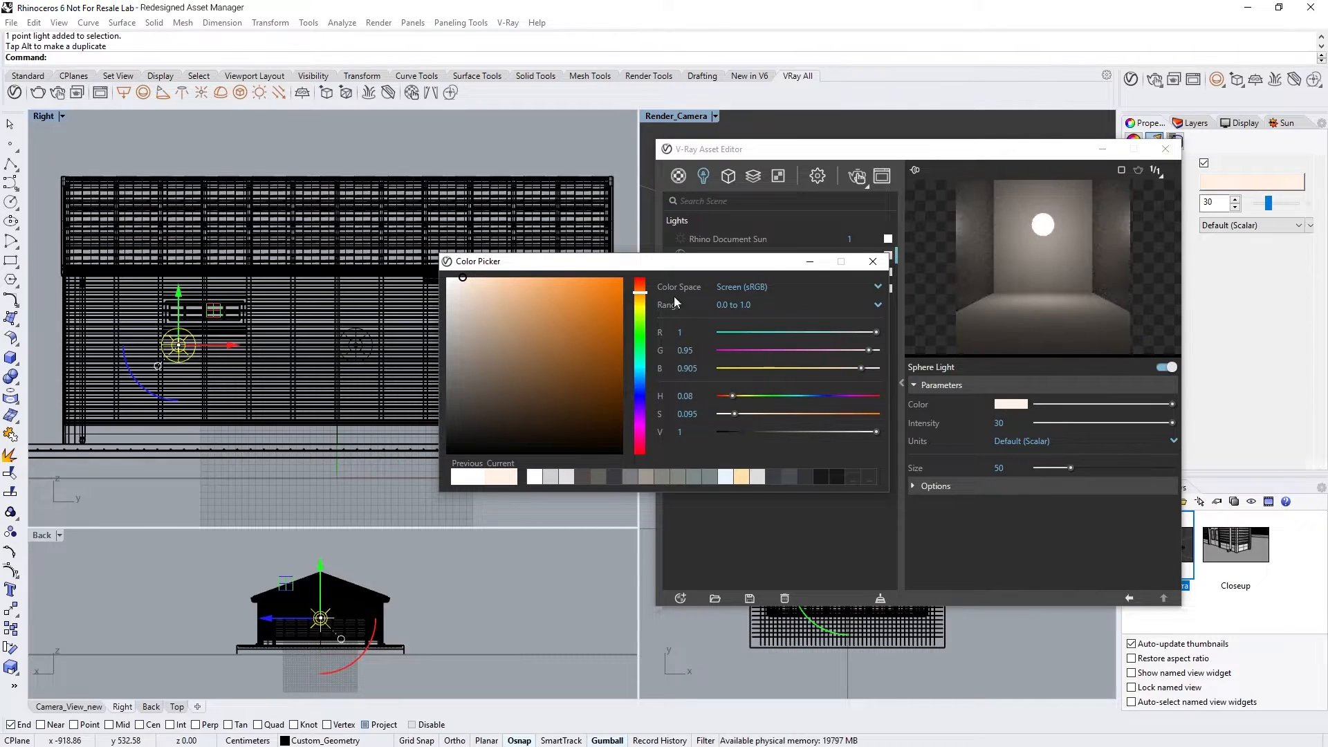
{"action": "left_click", "coordinate": [874, 260]}
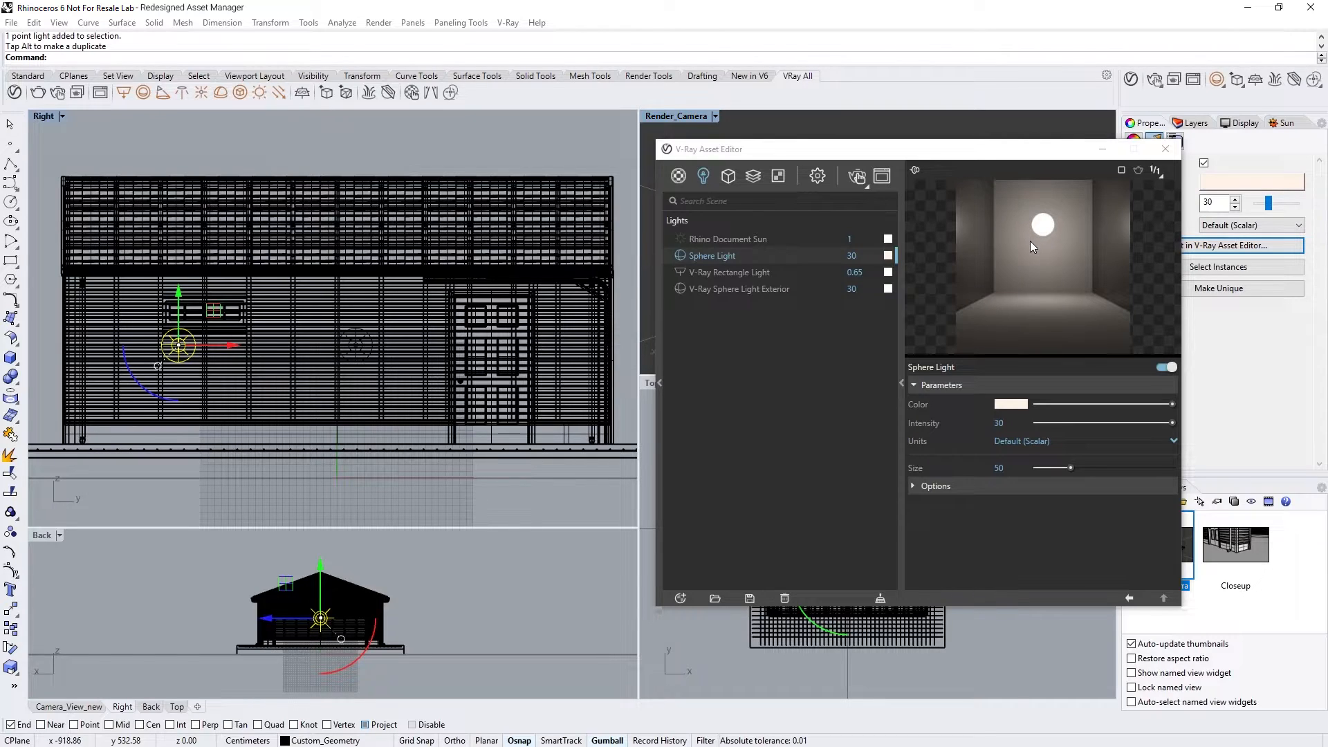
Enable the Invisible option for the Sphere Light
{"action": "left_click", "coordinate": [1002, 488]}
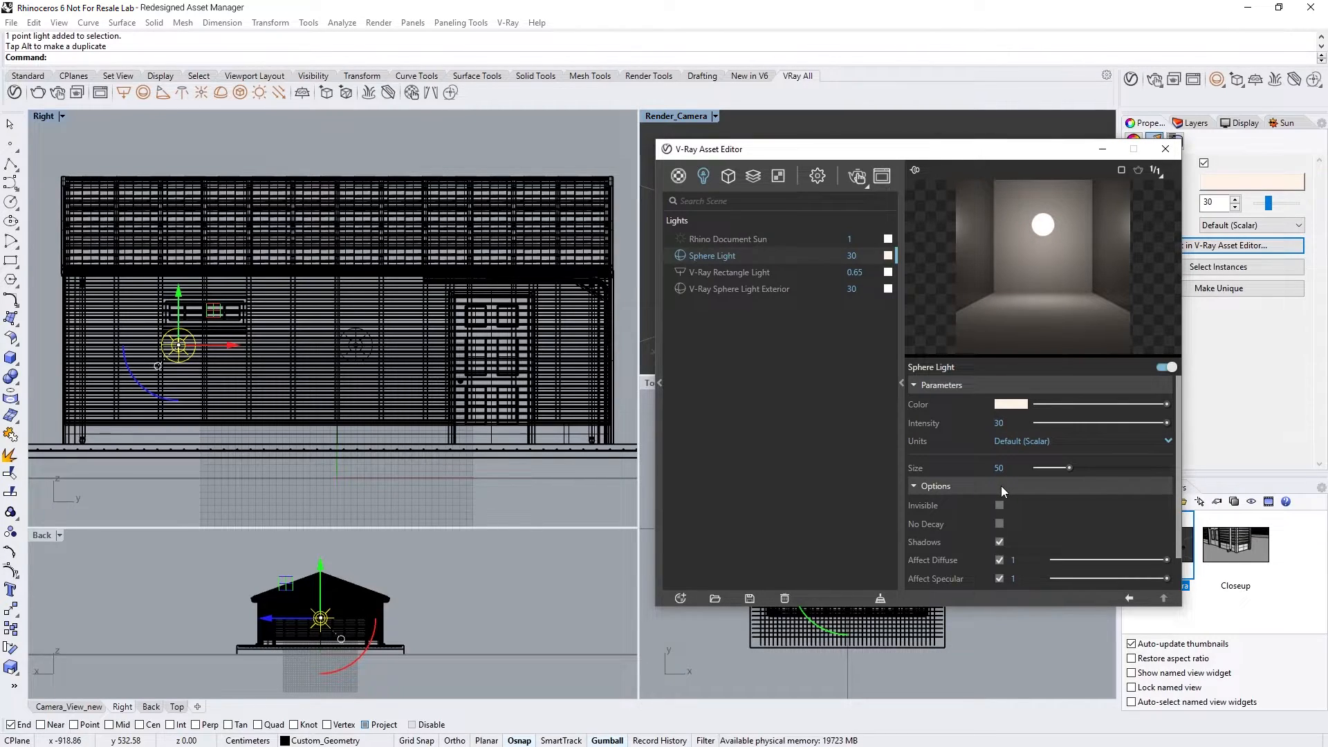
{"action": "left_click", "coordinate": [1000, 505]}
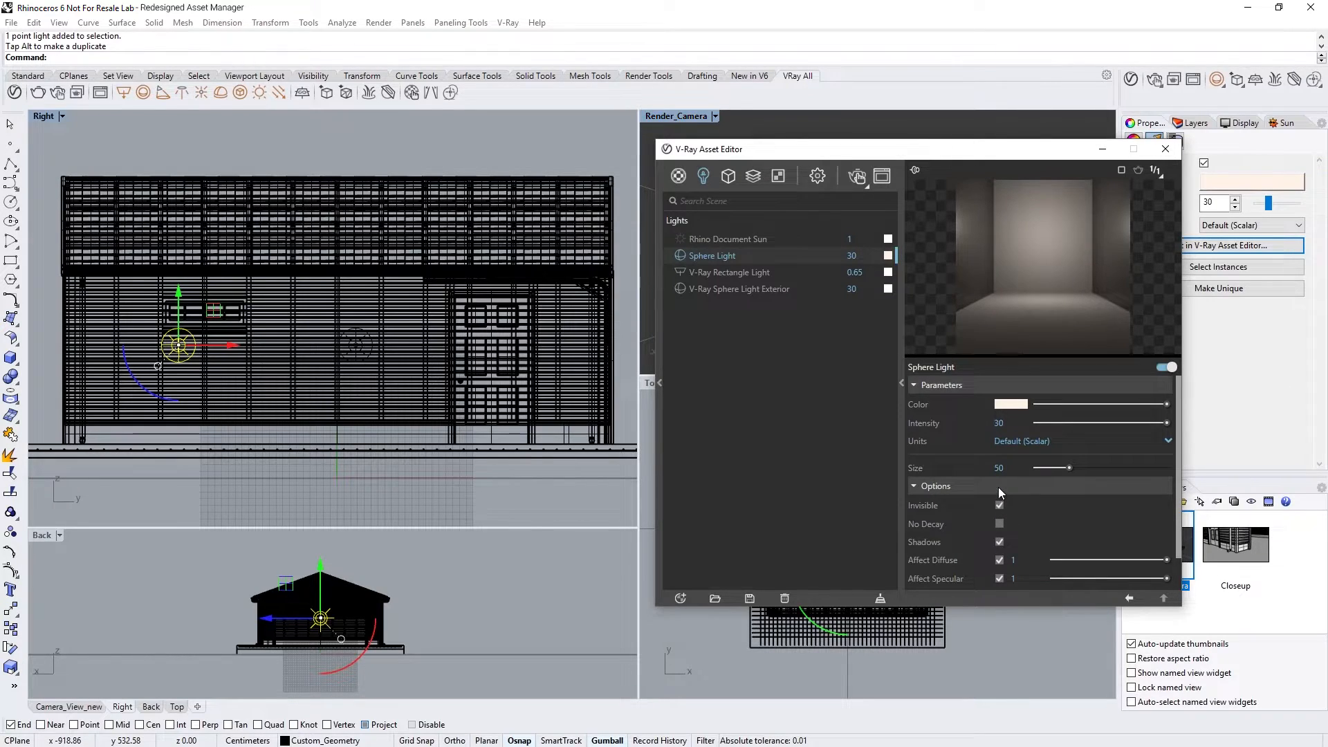
{"action": "left_click", "coordinate": [998, 487]}
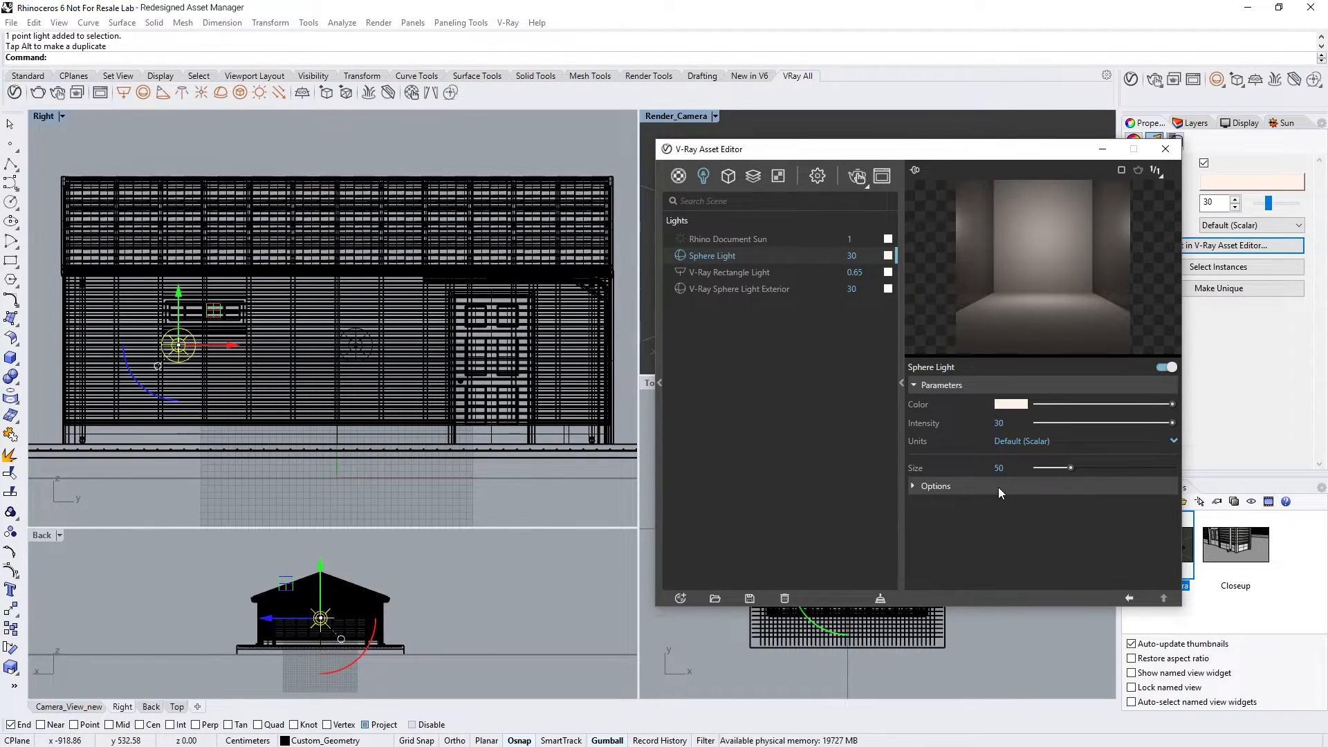
Render the Render_Camera view with the interior sphere lights, and close the frame buffer and the V-Ray Asset Editor
{"action": "left_click", "coordinate": [694, 117]}
{"action": "left_click", "coordinate": [857, 177]}
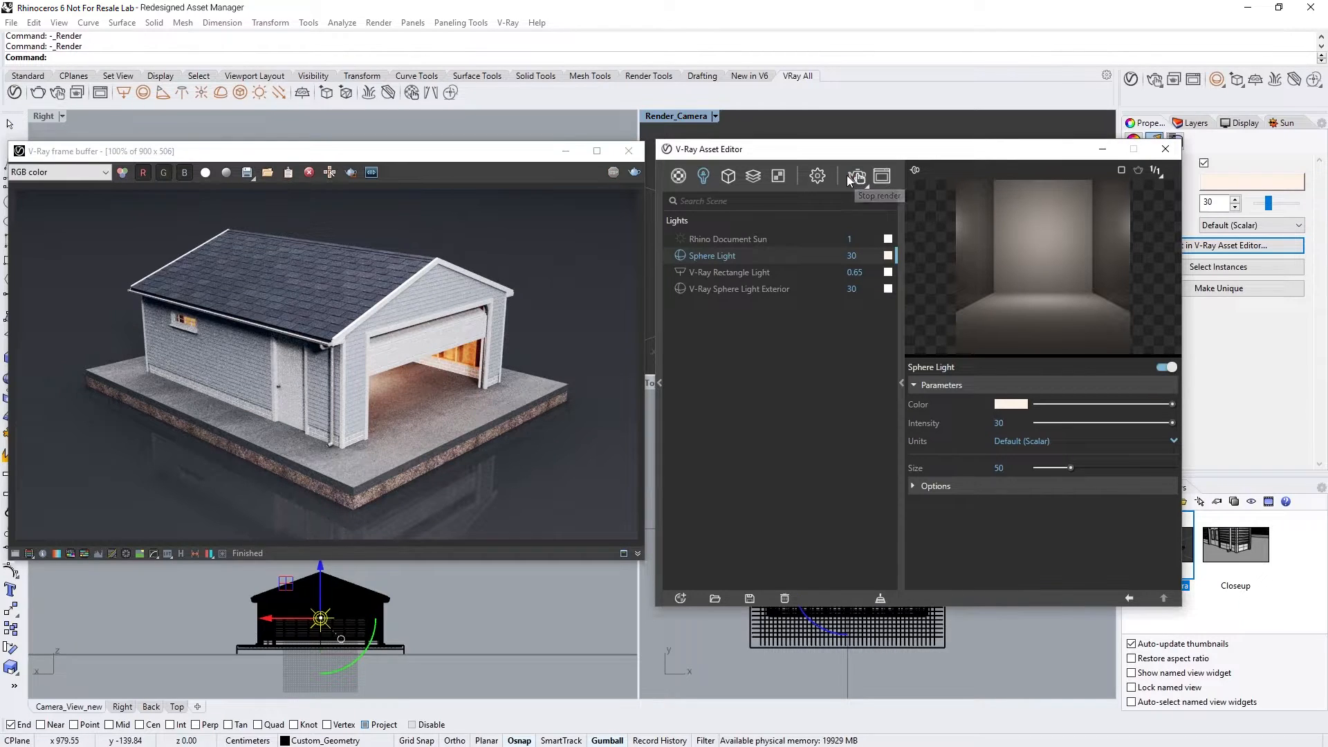
{"action": "left_click", "coordinate": [628, 151]}
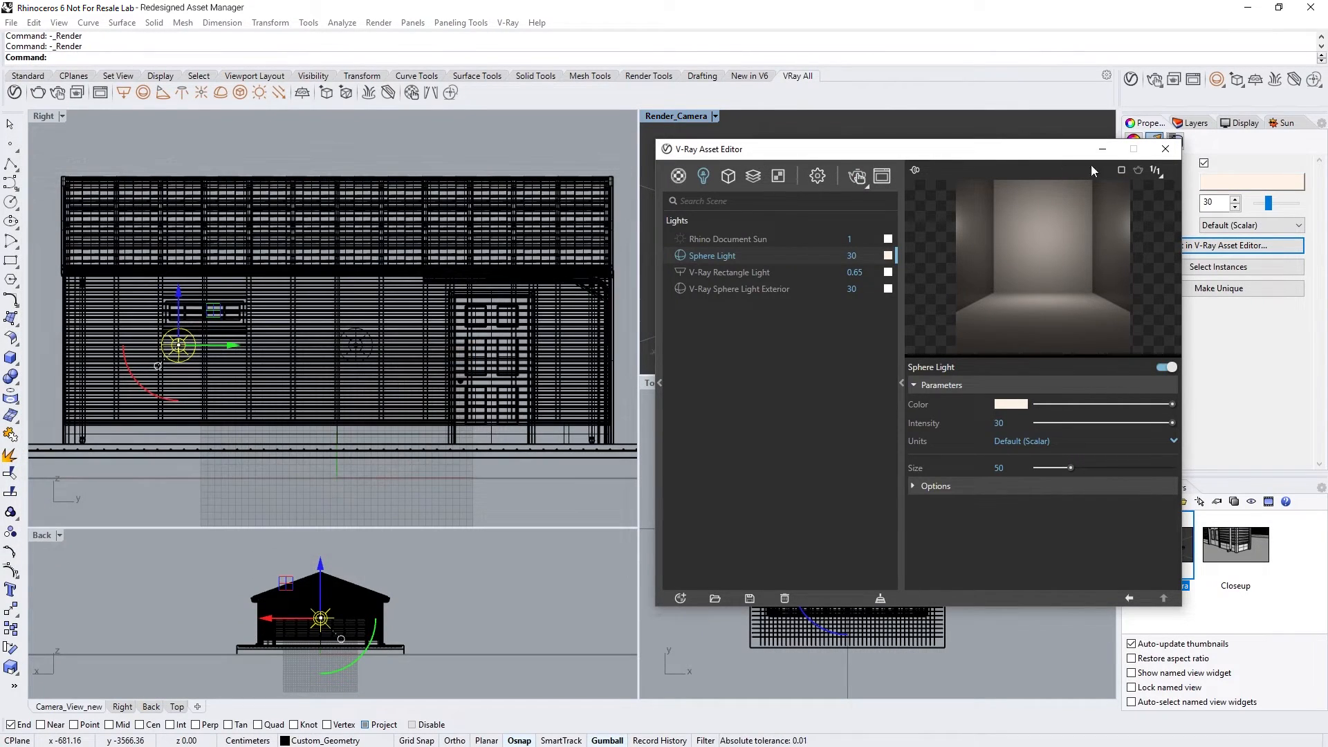
{"action": "left_click", "coordinate": [1166, 149]}
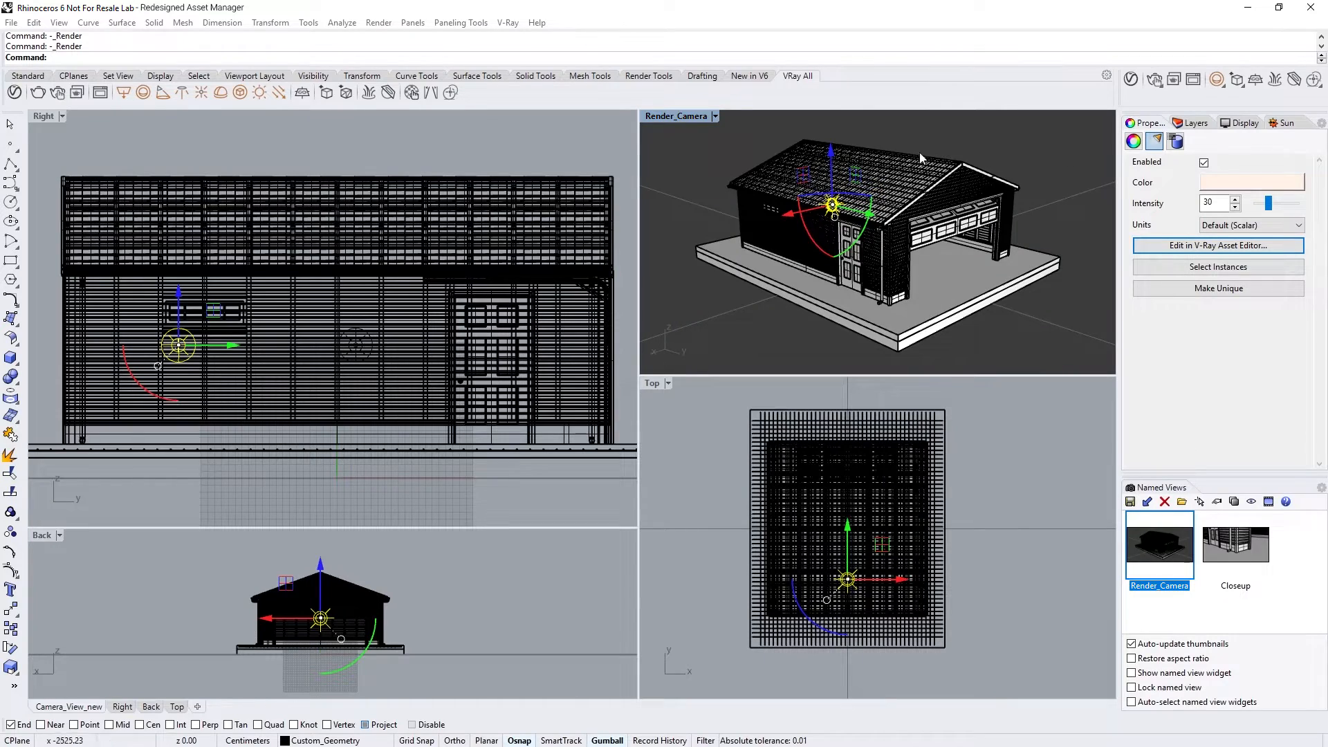
Maximize the Render_Camera viewport, clear the selection and turn on the Surface_01, Surface_02 and Surface_03 layers under Custom_Geometry
{"action": "double_click", "coordinate": [703, 118]}
{"action": "left_click", "coordinate": [989, 189]}
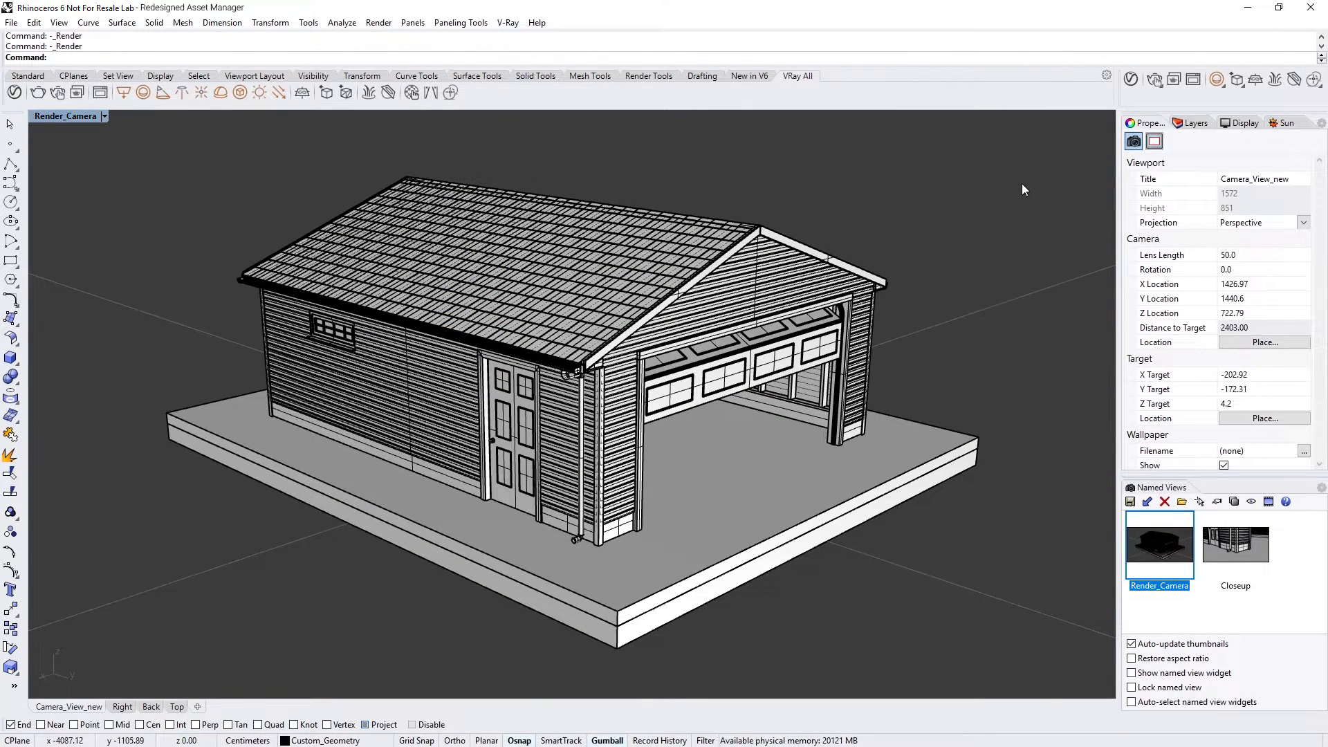
{"action": "left_click", "coordinate": [1194, 123]}
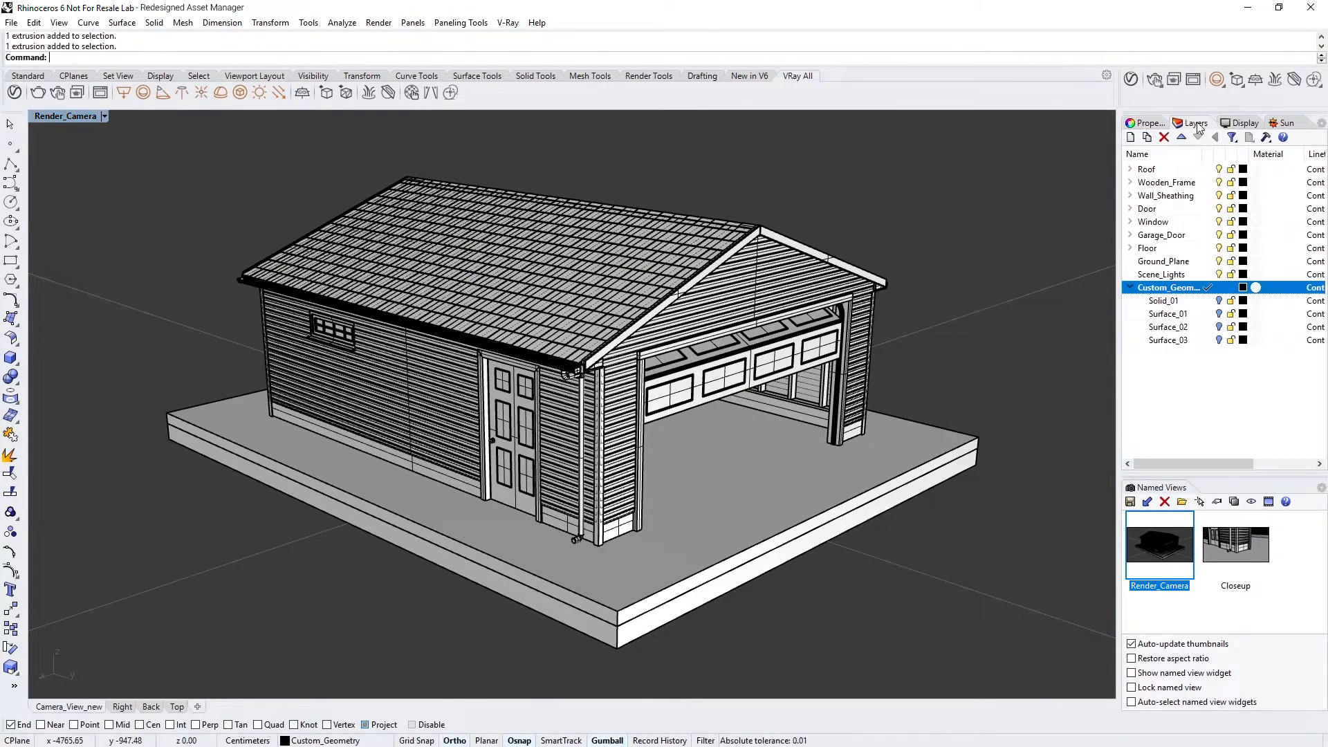
{"action": "left_click", "coordinate": [1219, 313]}
{"action": "left_click", "coordinate": [1218, 326]}
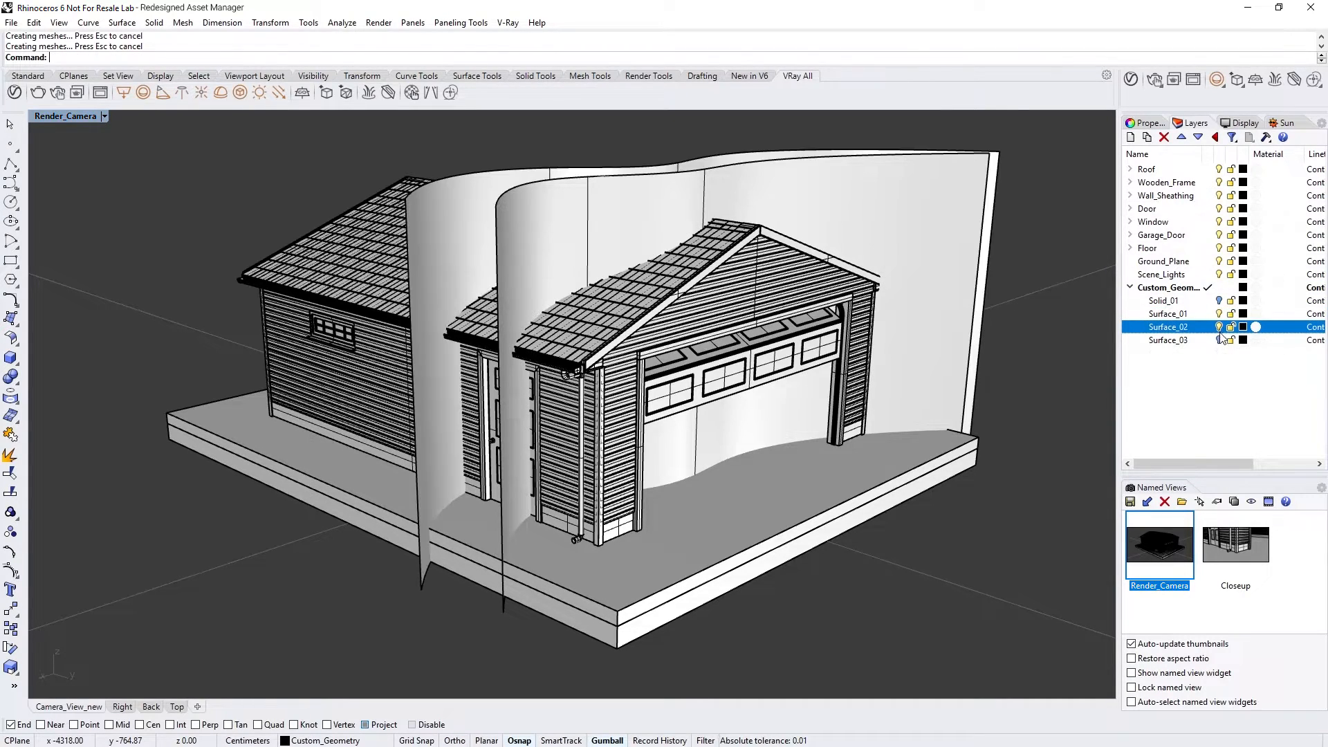
{"action": "left_click", "coordinate": [1219, 340]}
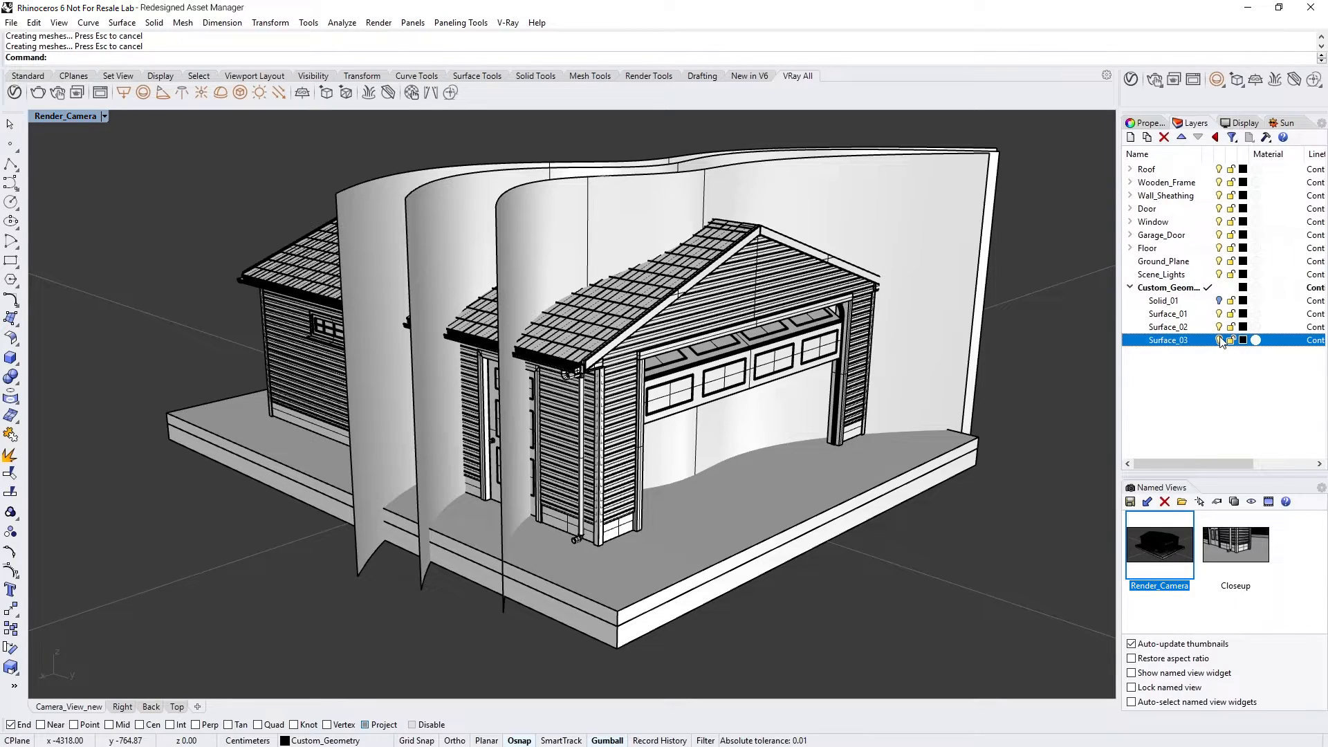
Turn off the Surface_03 and Surface_02 layers and assign Clipper_1 to the Surface_01 extrusion in its V-Ray object properties
{"action": "left_click", "coordinate": [1220, 340]}
{"action": "left_click", "coordinate": [1219, 327]}
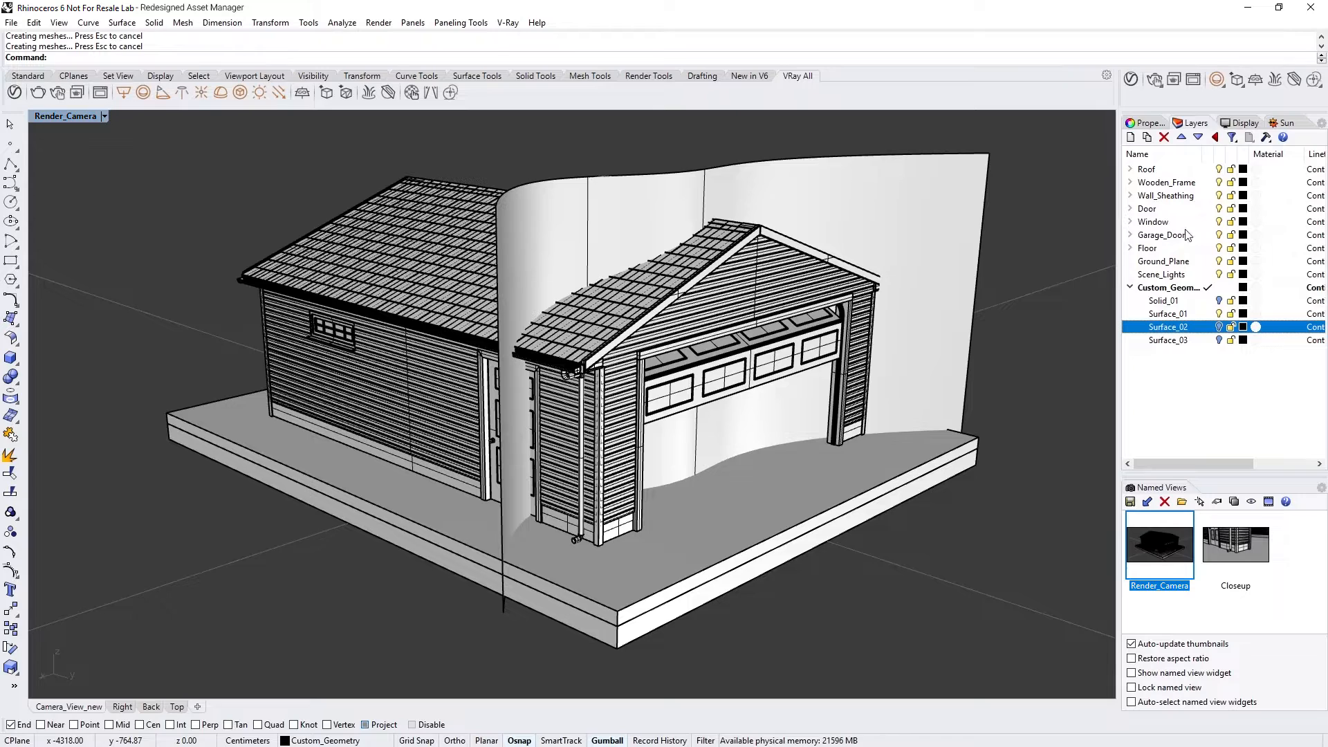
{"action": "left_click", "coordinate": [1148, 123]}
{"action": "left_click", "coordinate": [962, 169]}
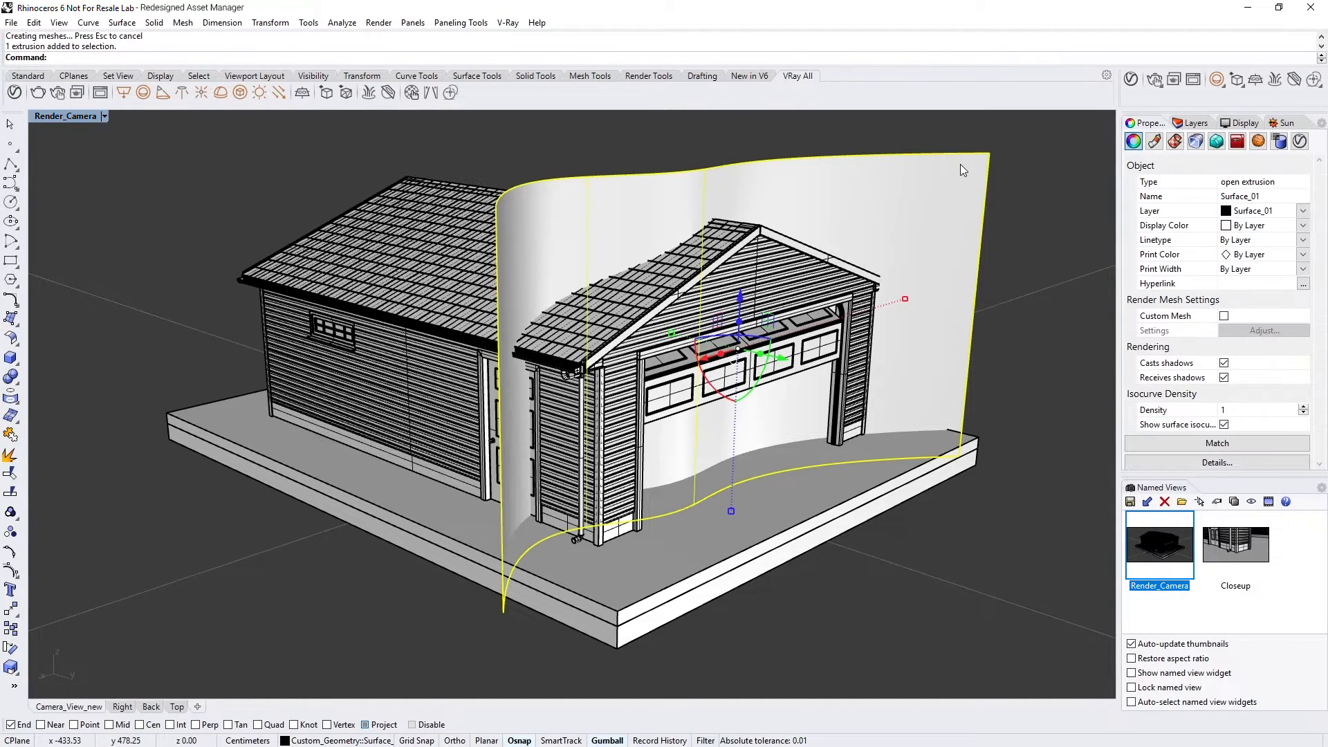
{"action": "left_click", "coordinate": [1301, 142]}
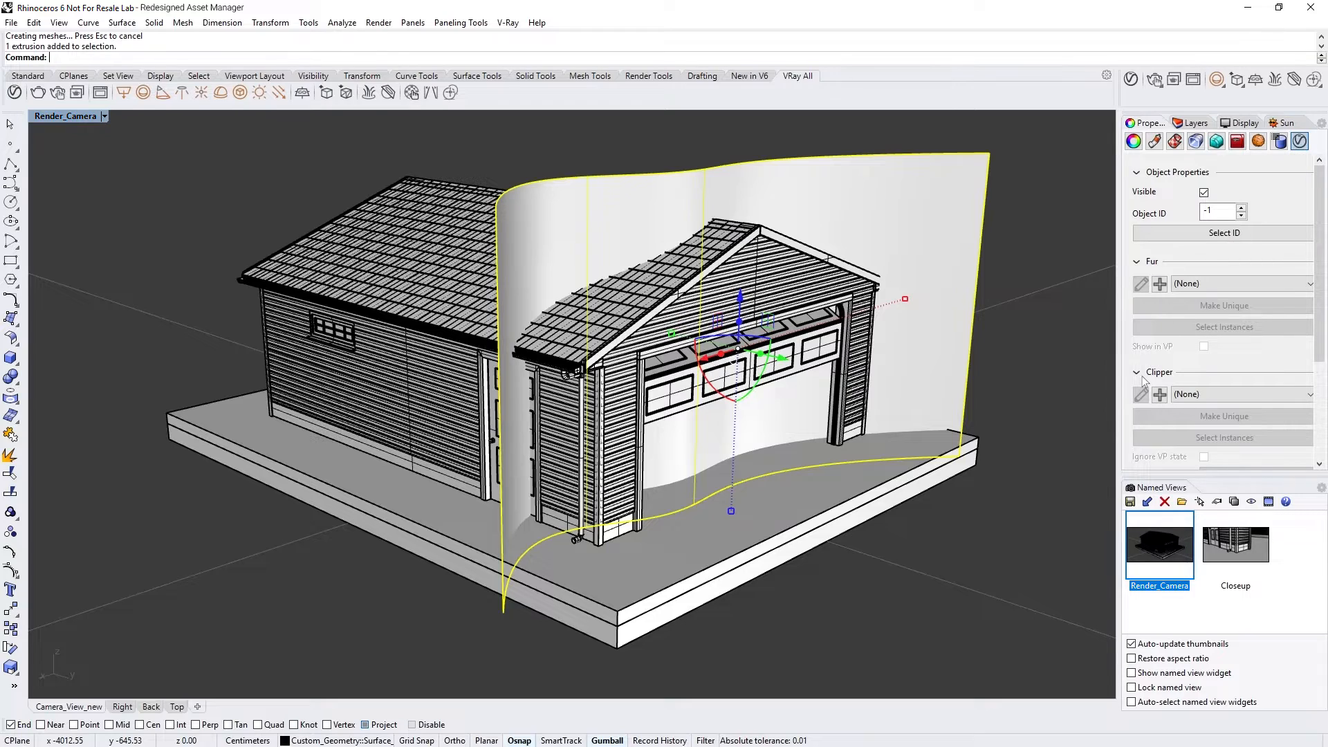
{"action": "scroll", "coordinate": [1314, 363], "scroll_direction": "down", "scroll_amount": 3}
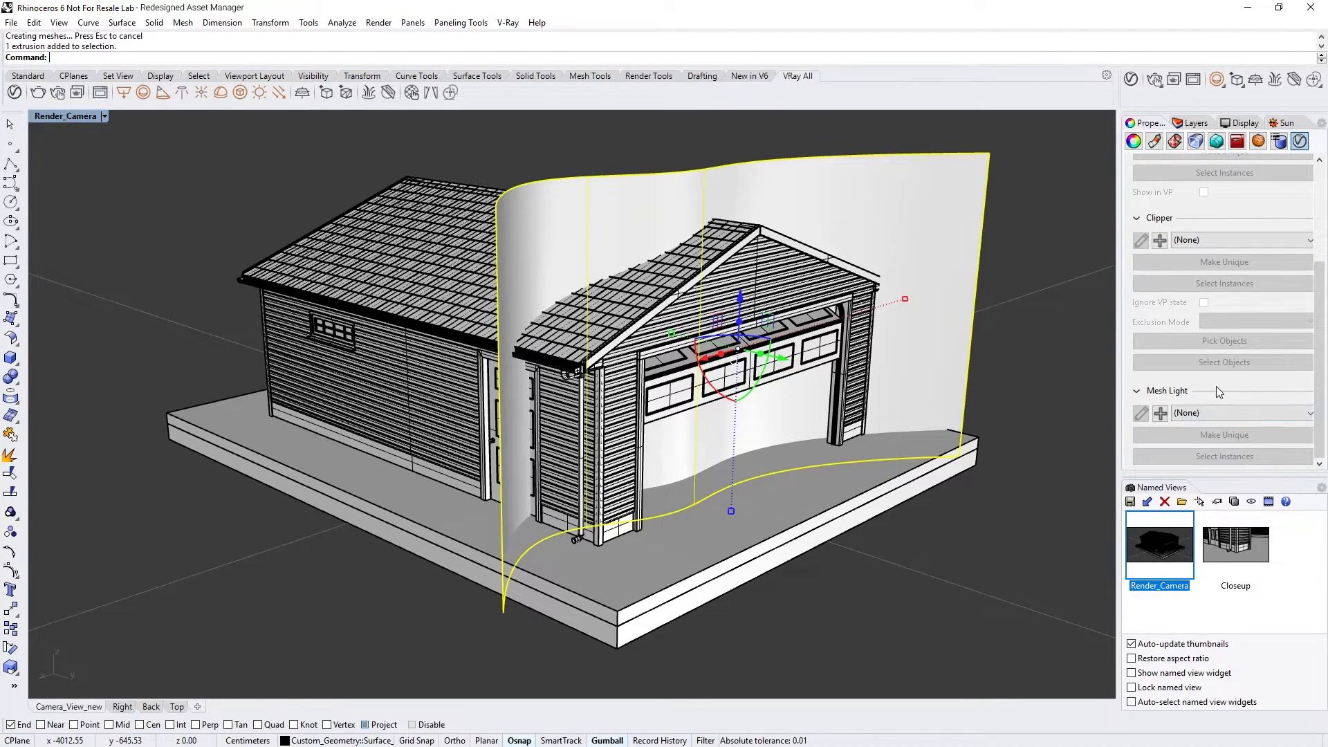
{"action": "left_click", "coordinate": [1190, 242]}
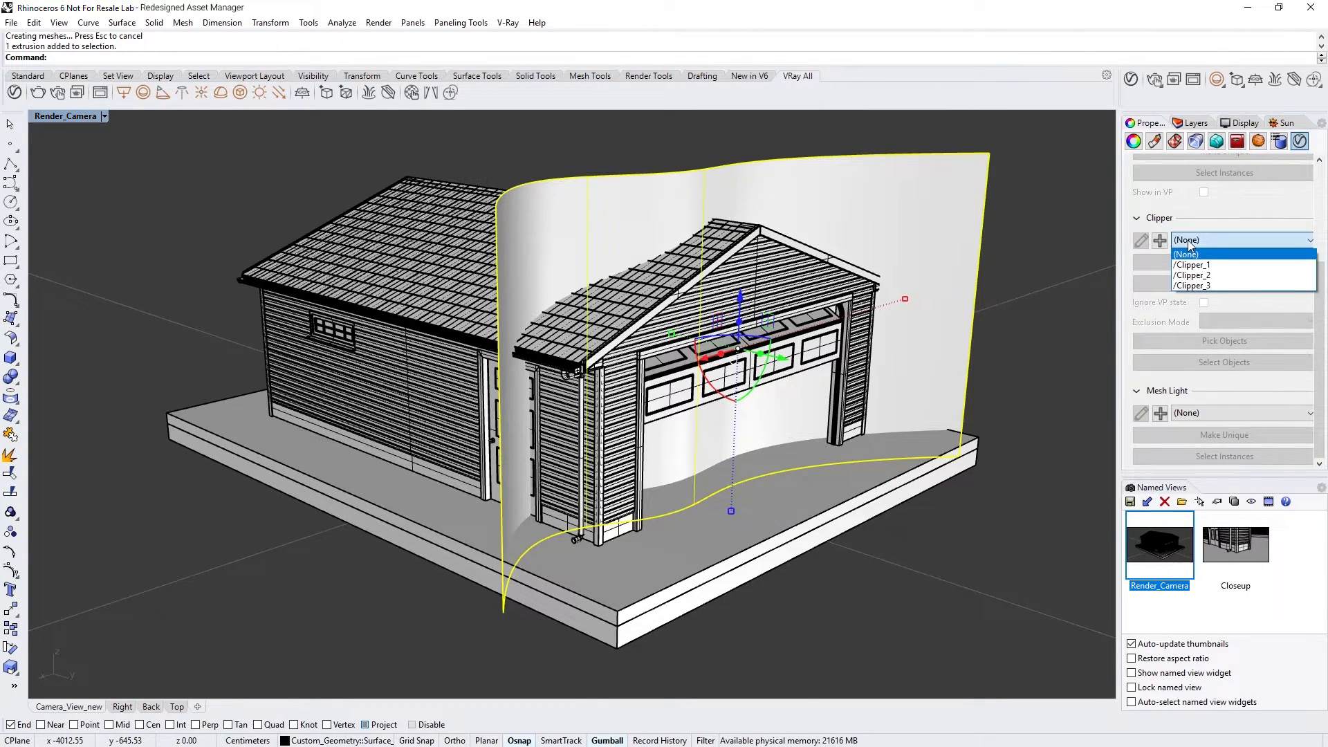
{"action": "left_click", "coordinate": [1216, 265]}
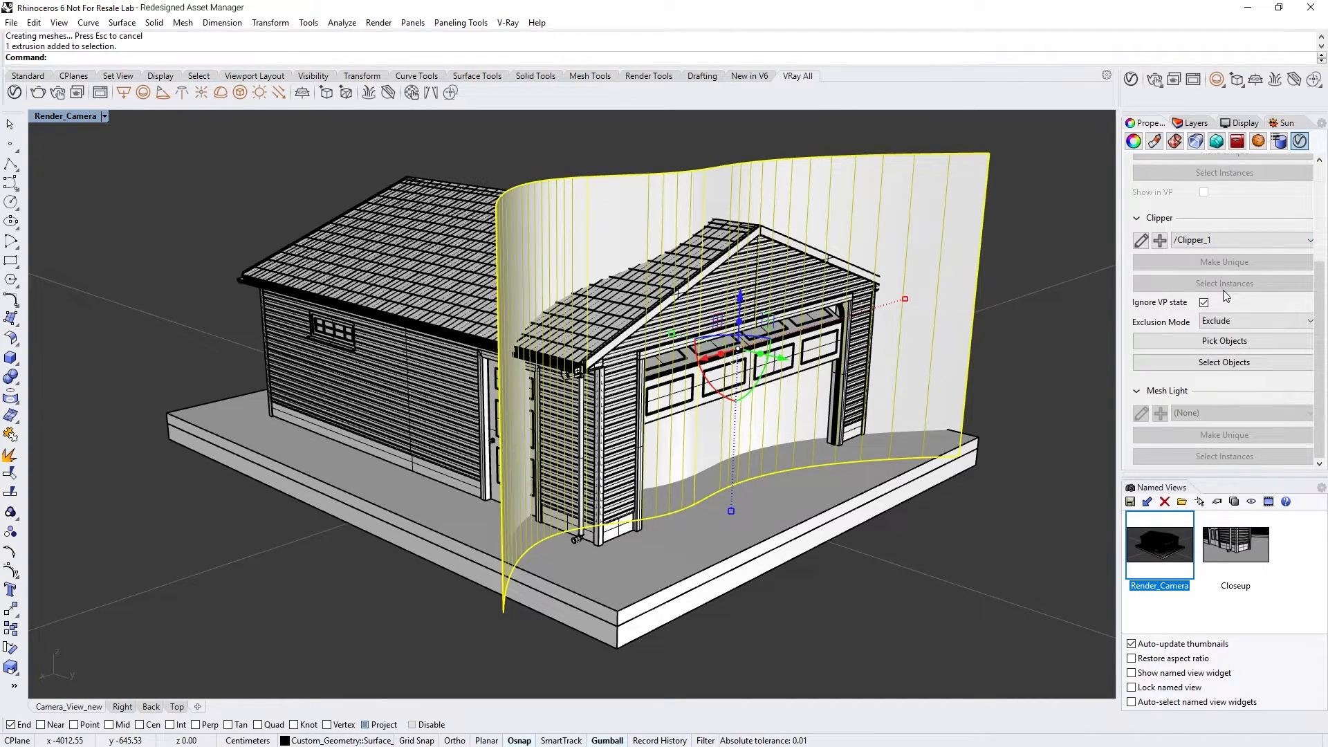
Set Clipper_1's Exclusion Mode to Include and pick the garage's wall siding and roof tiles as affected objects
{"action": "left_click", "coordinate": [1235, 323]}
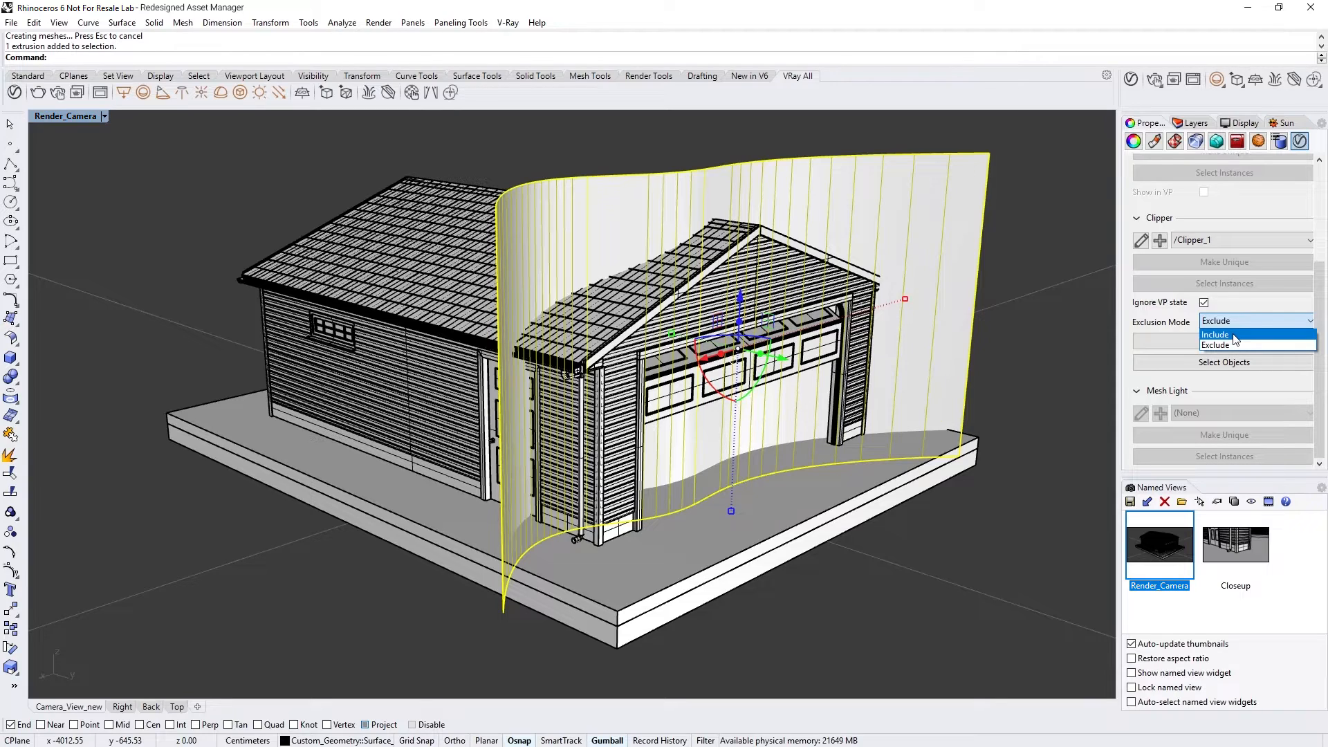
{"action": "left_click", "coordinate": [1235, 335]}
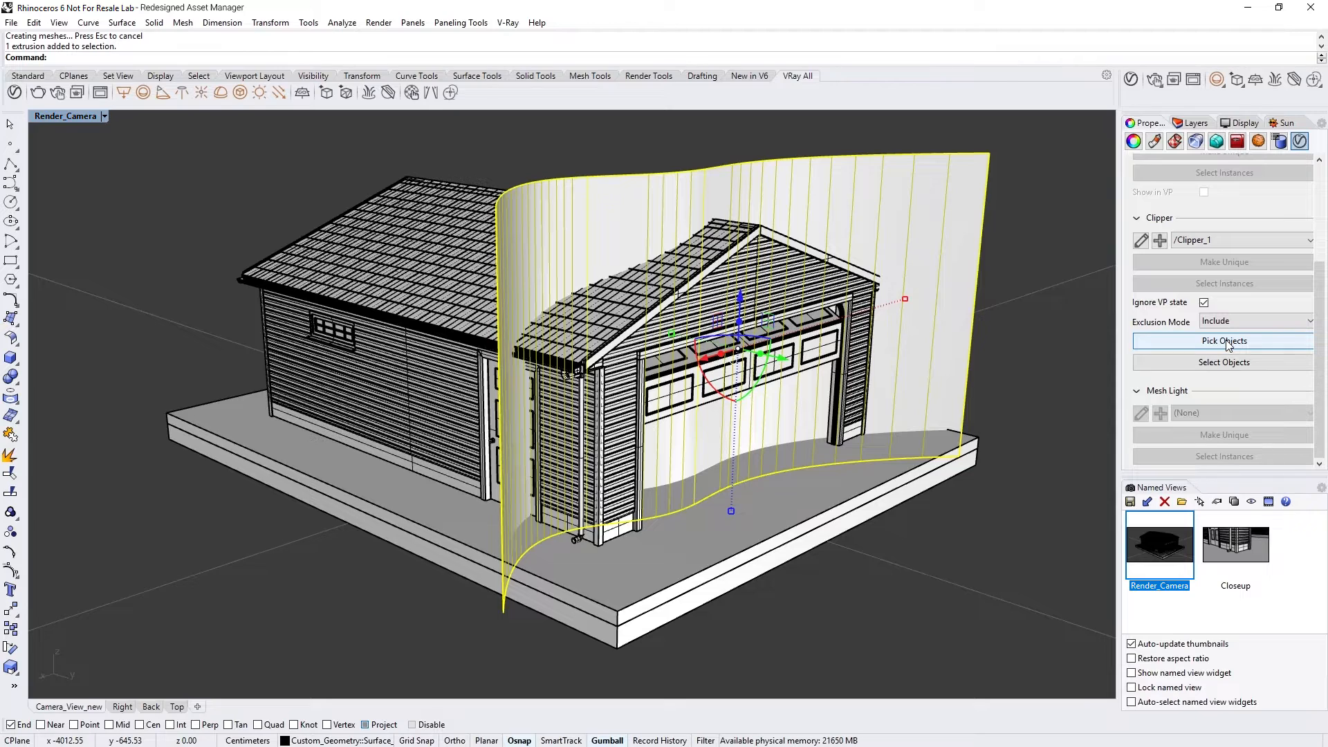
{"action": "left_click", "coordinate": [1226, 344]}
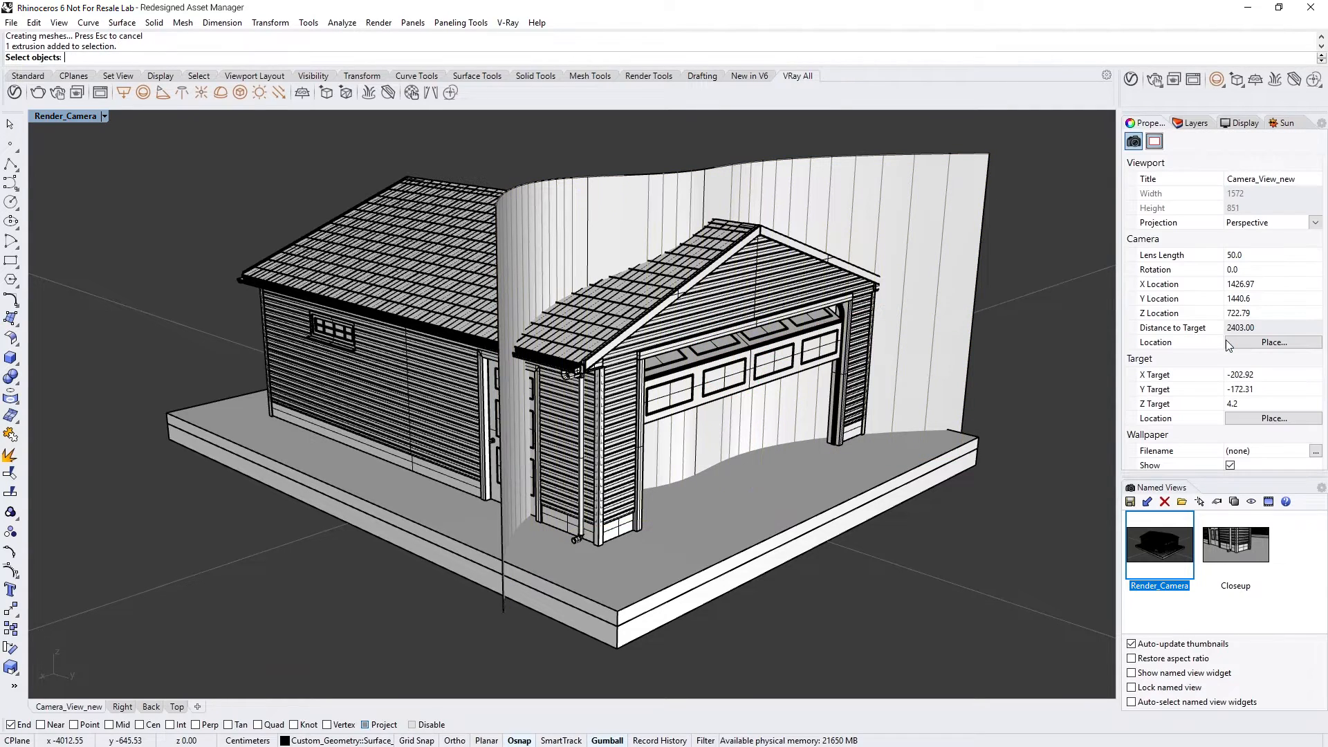
{"action": "left_click", "coordinate": [794, 276]}
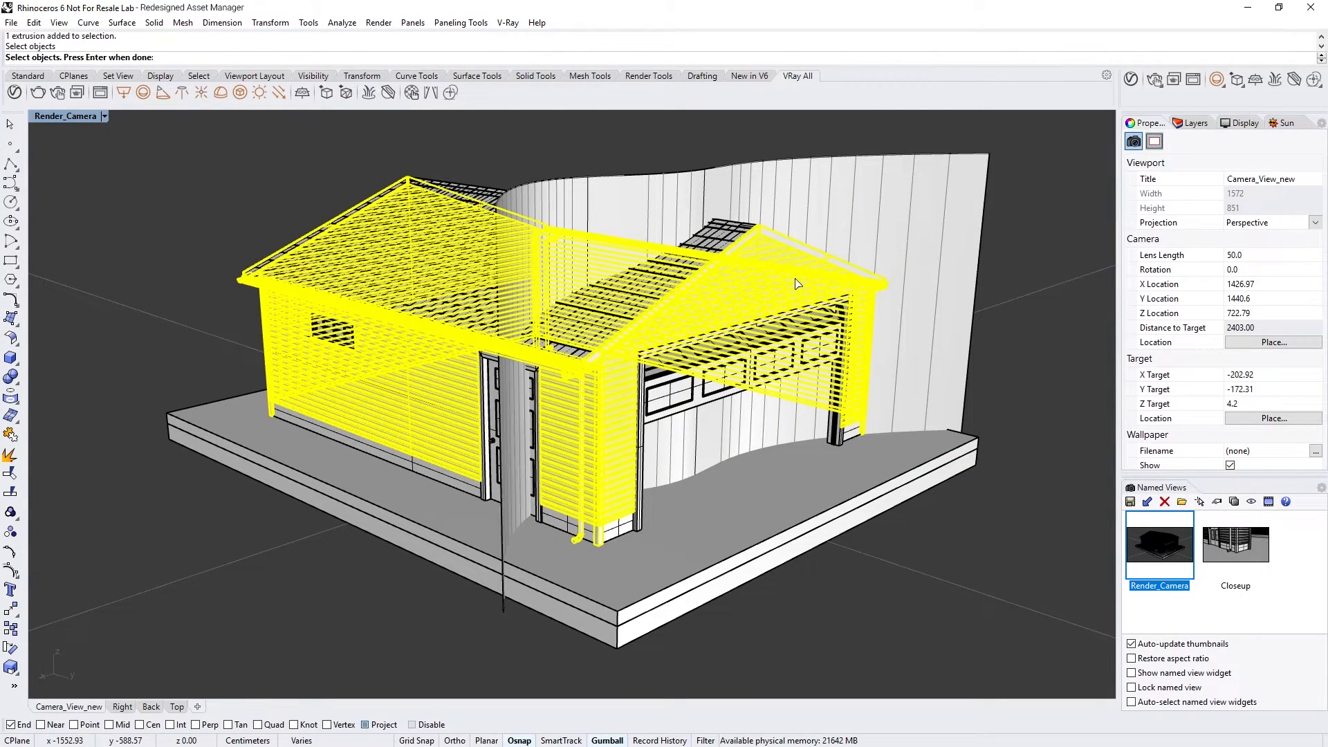
{"action": "left_click", "coordinate": [719, 238]}
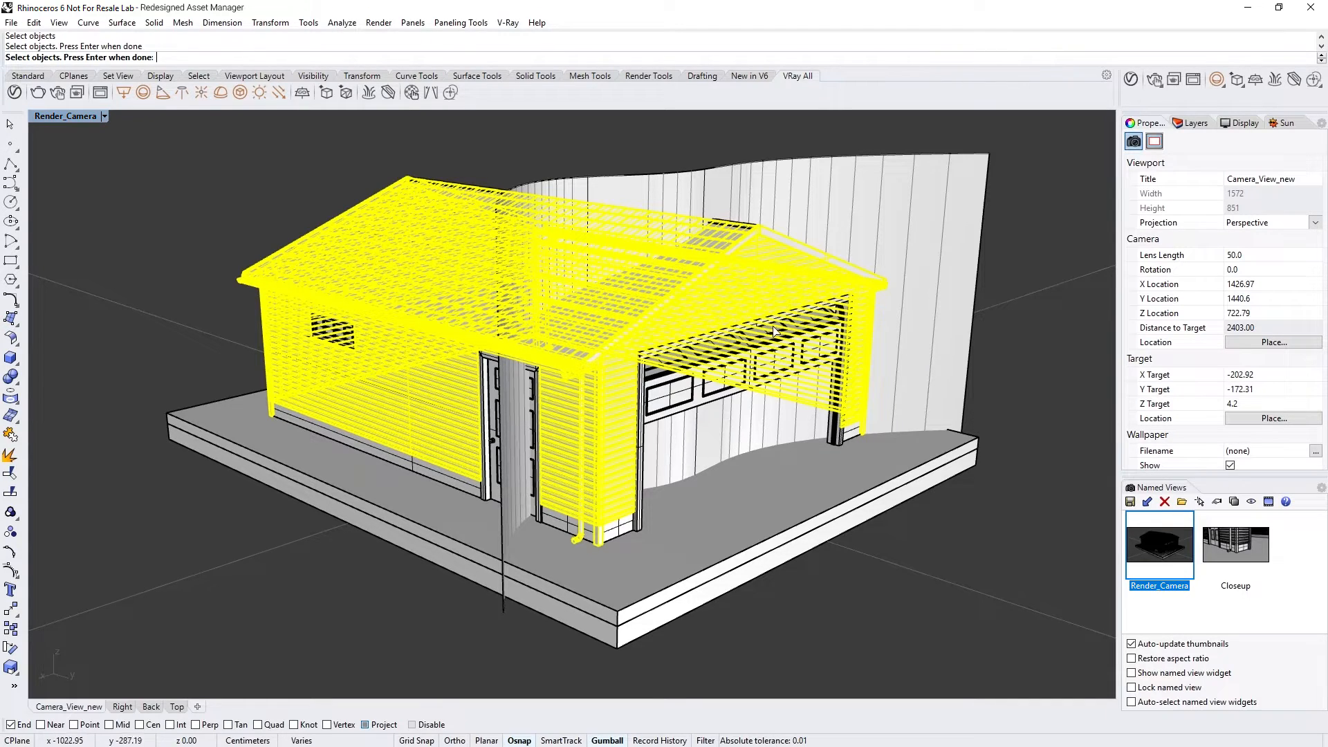
Add all sublayer objects of Roof, Wall_Sheathing and Garage_Door to the clipper's include list and finish picking
{"action": "left_click", "coordinate": [1192, 122]}
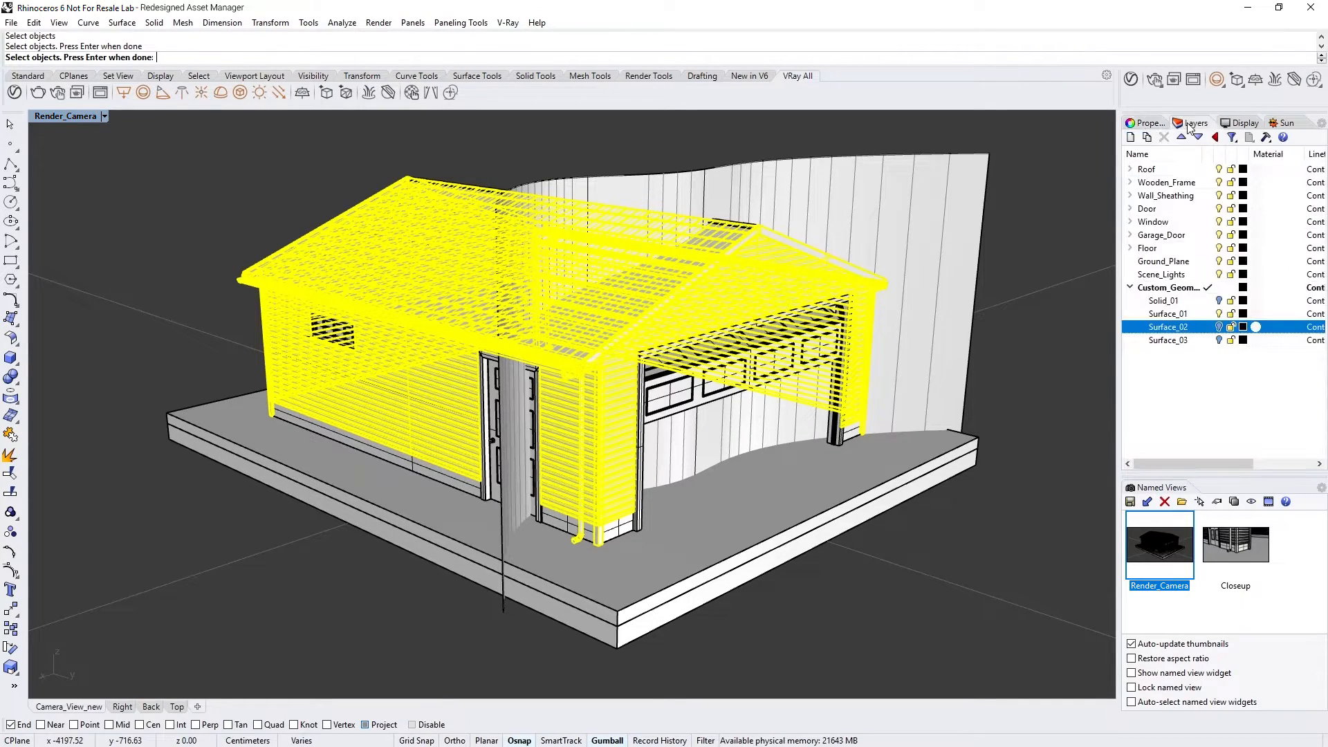
{"action": "right_click", "coordinate": [1149, 171]}
{"action": "left_click", "coordinate": [1217, 398]}
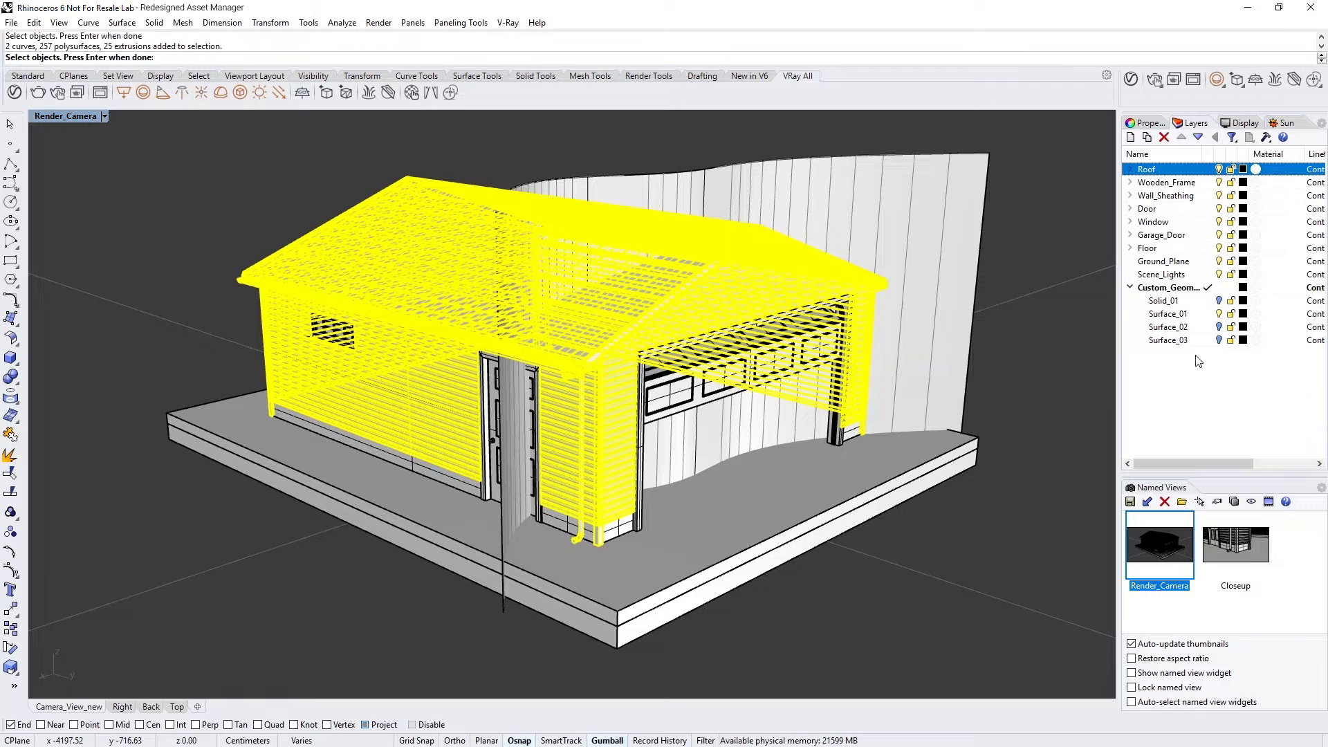
{"action": "right_click", "coordinate": [1166, 196]}
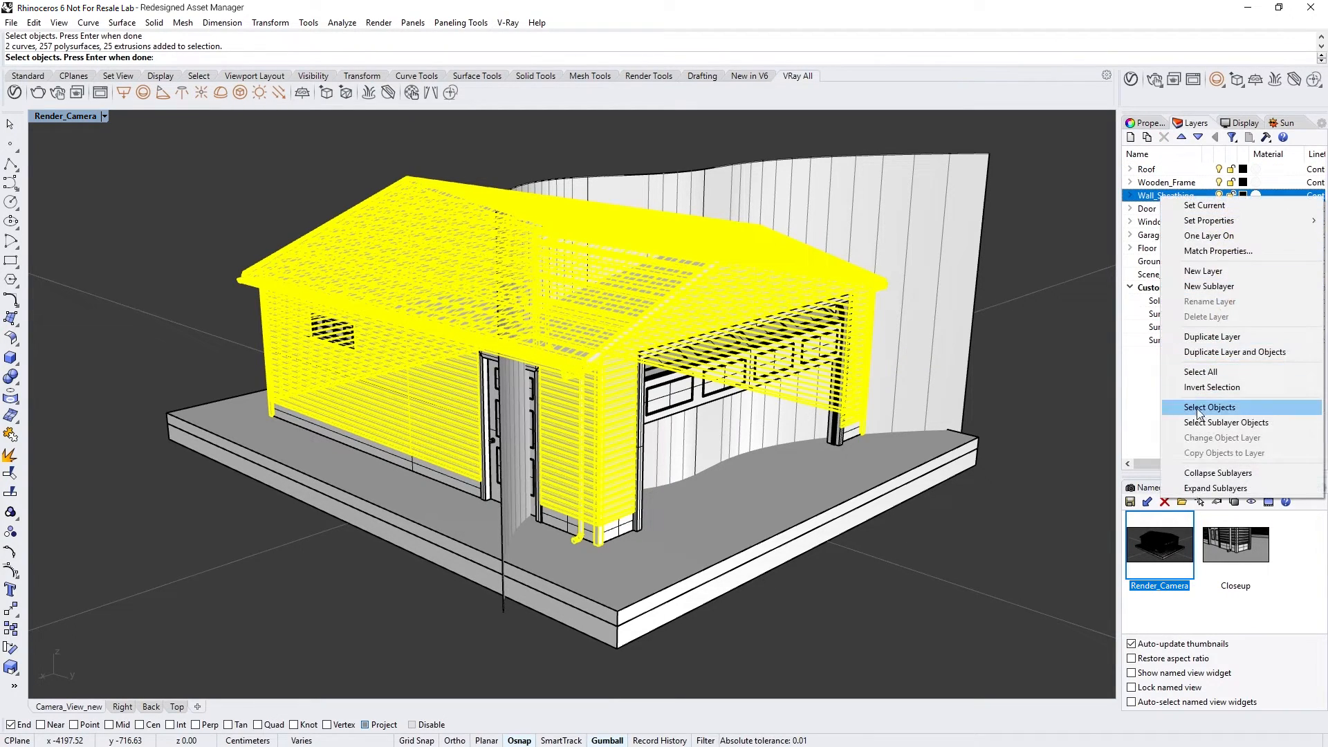
{"action": "left_click", "coordinate": [1201, 422]}
{"action": "right_click", "coordinate": [1164, 236]}
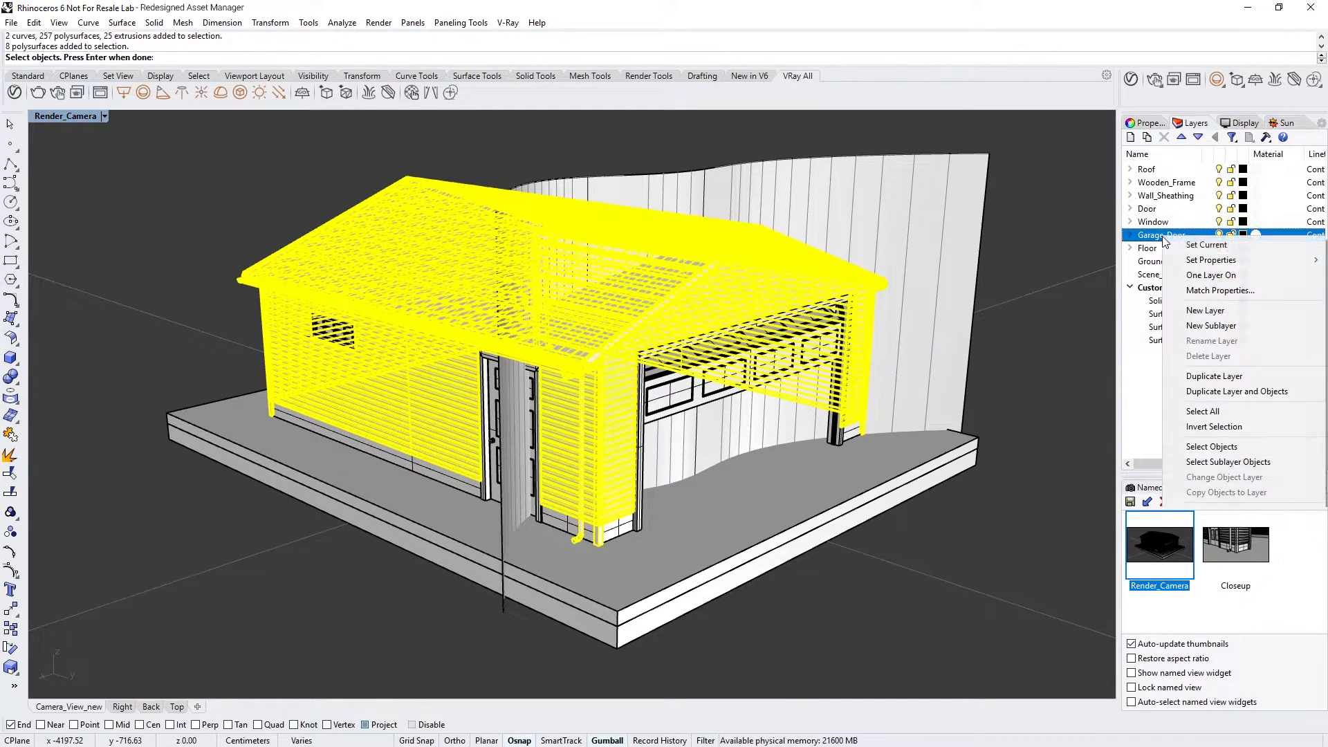
{"action": "left_click", "coordinate": [1200, 453]}
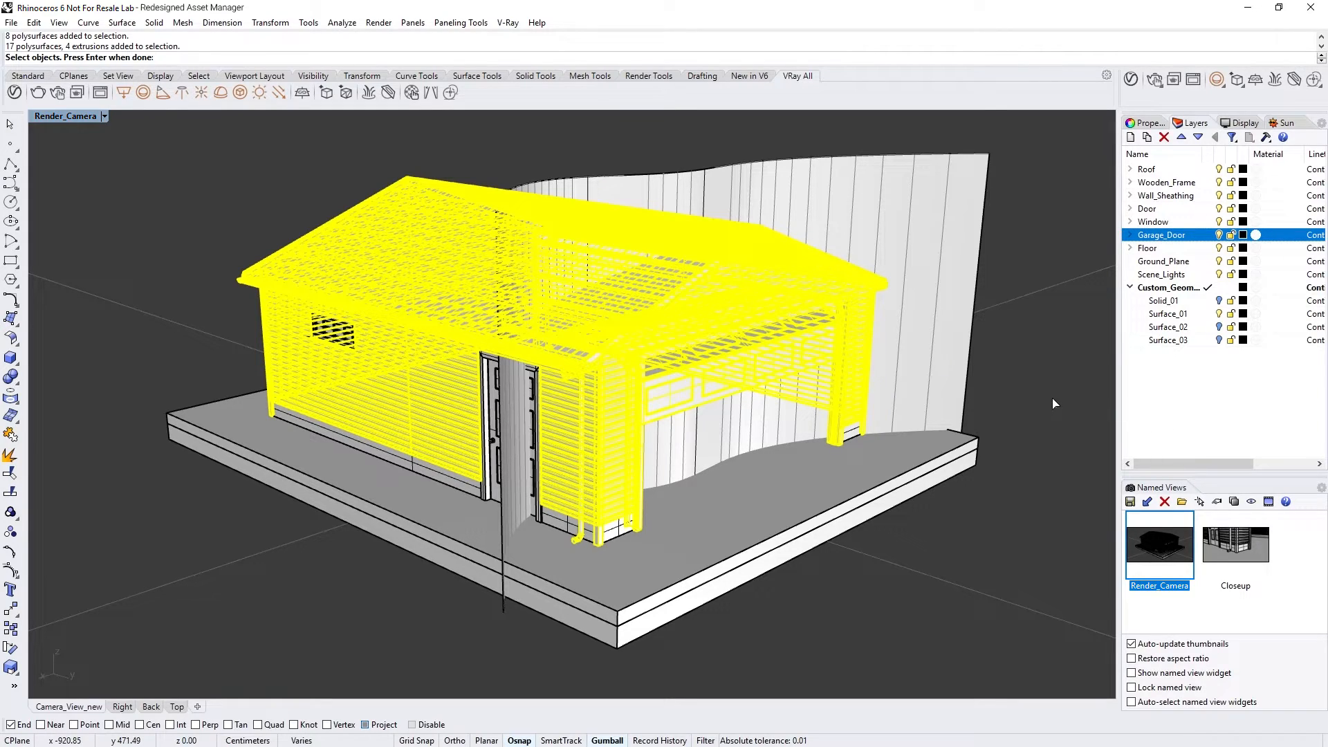
{"action": "key", "text": "Return"}
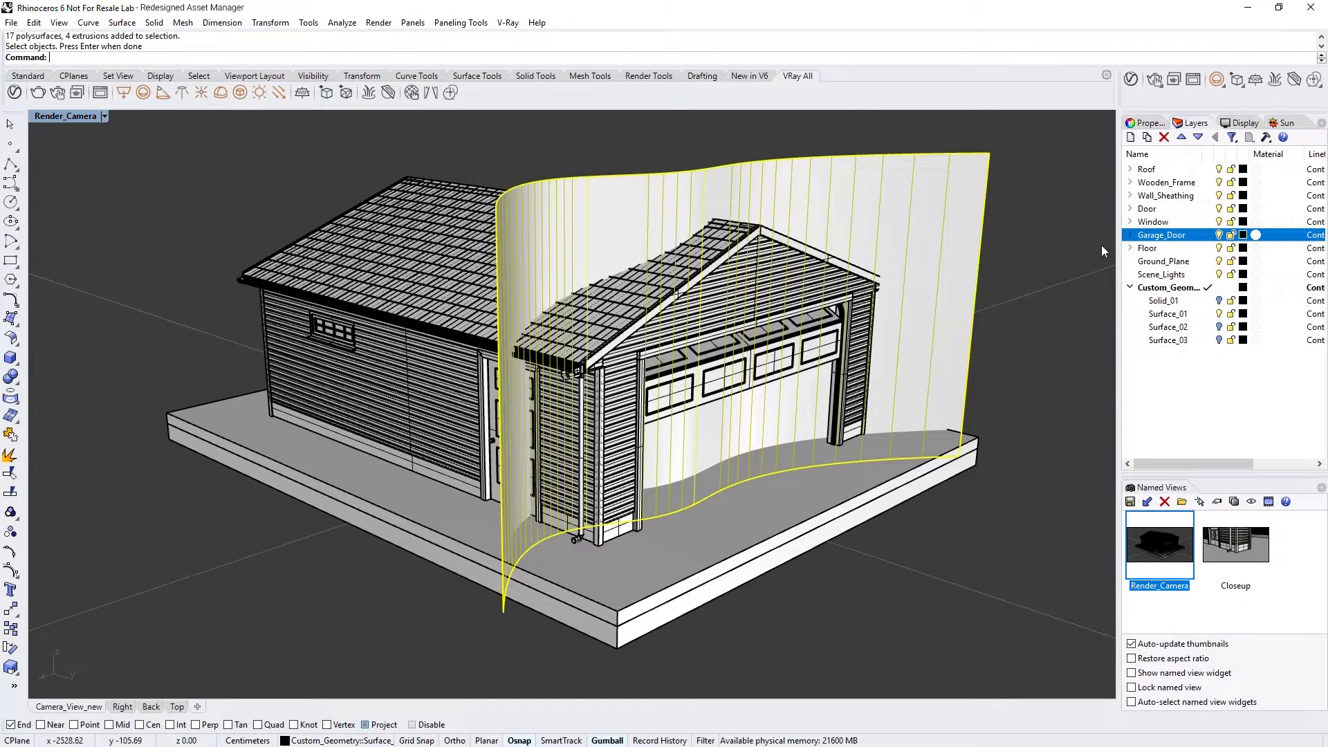
Run an interactive V-Ray render of the clipped garage, stop it and close the frame buffer
{"action": "left_click", "coordinate": [1153, 80]}
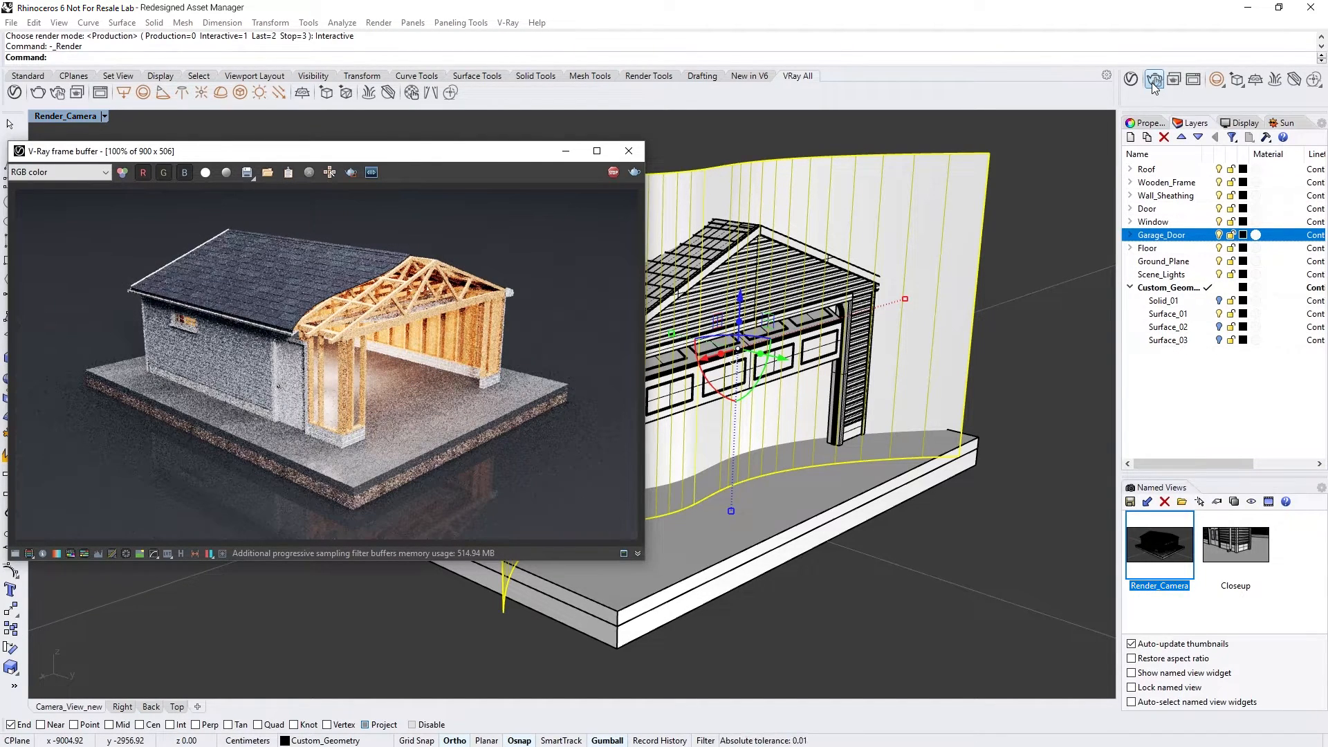
{"action": "left_click", "coordinate": [1154, 81]}
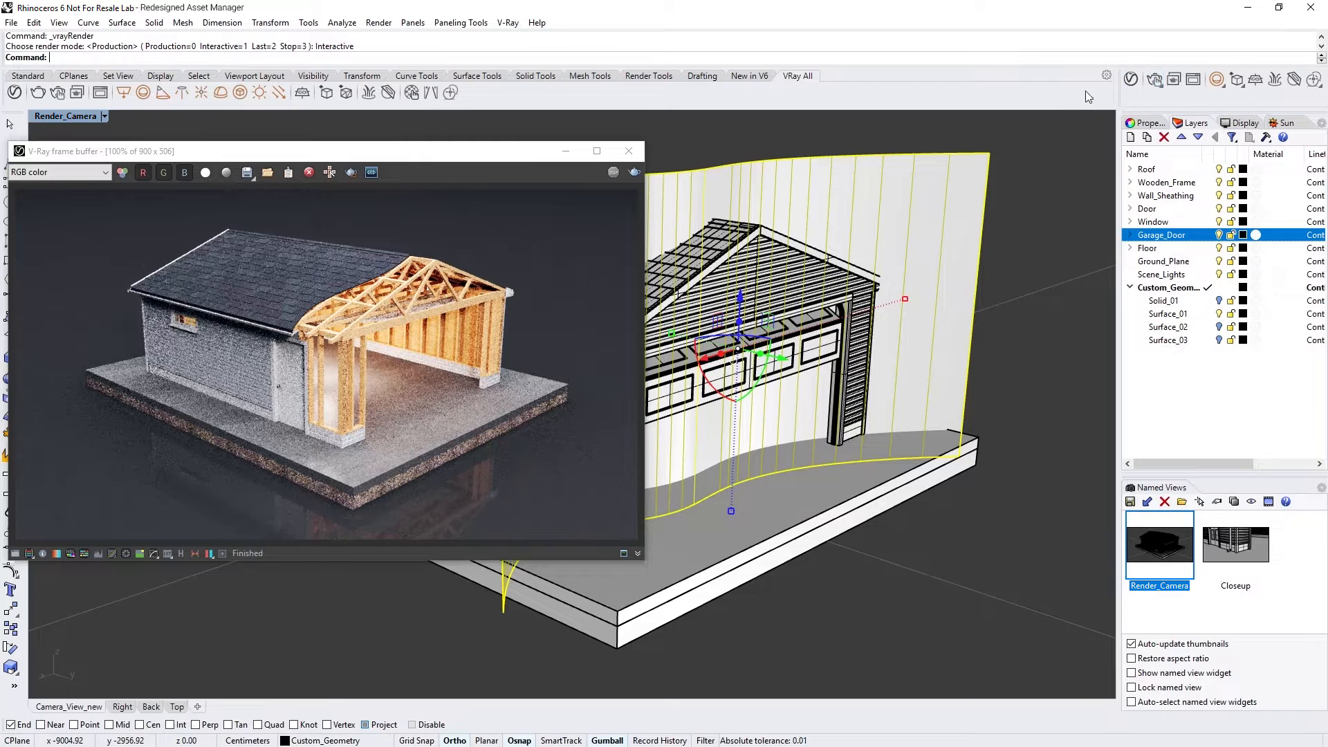
{"action": "left_click", "coordinate": [628, 150]}
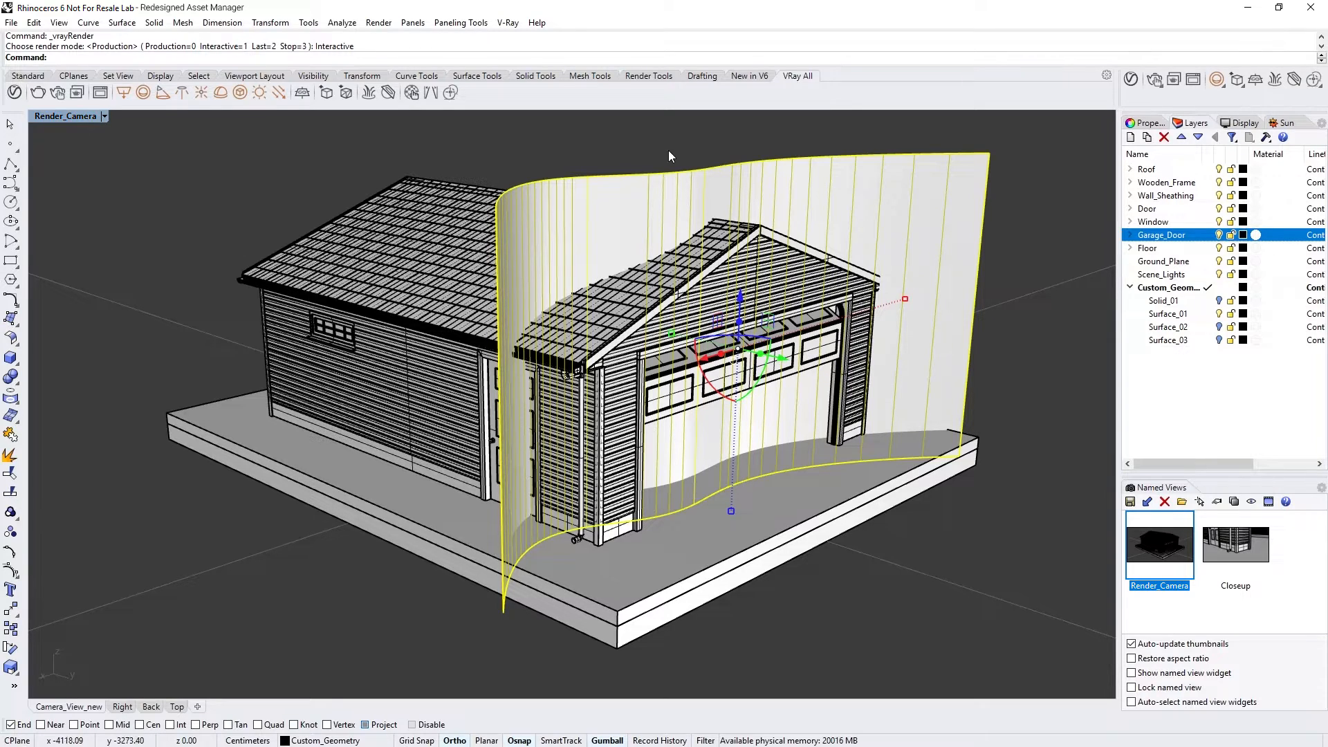
Turn on the Surface_02 layer, assign Clipper_2 to its surface and set the Exclusion Mode to Include
{"action": "left_click", "coordinate": [1221, 328]}
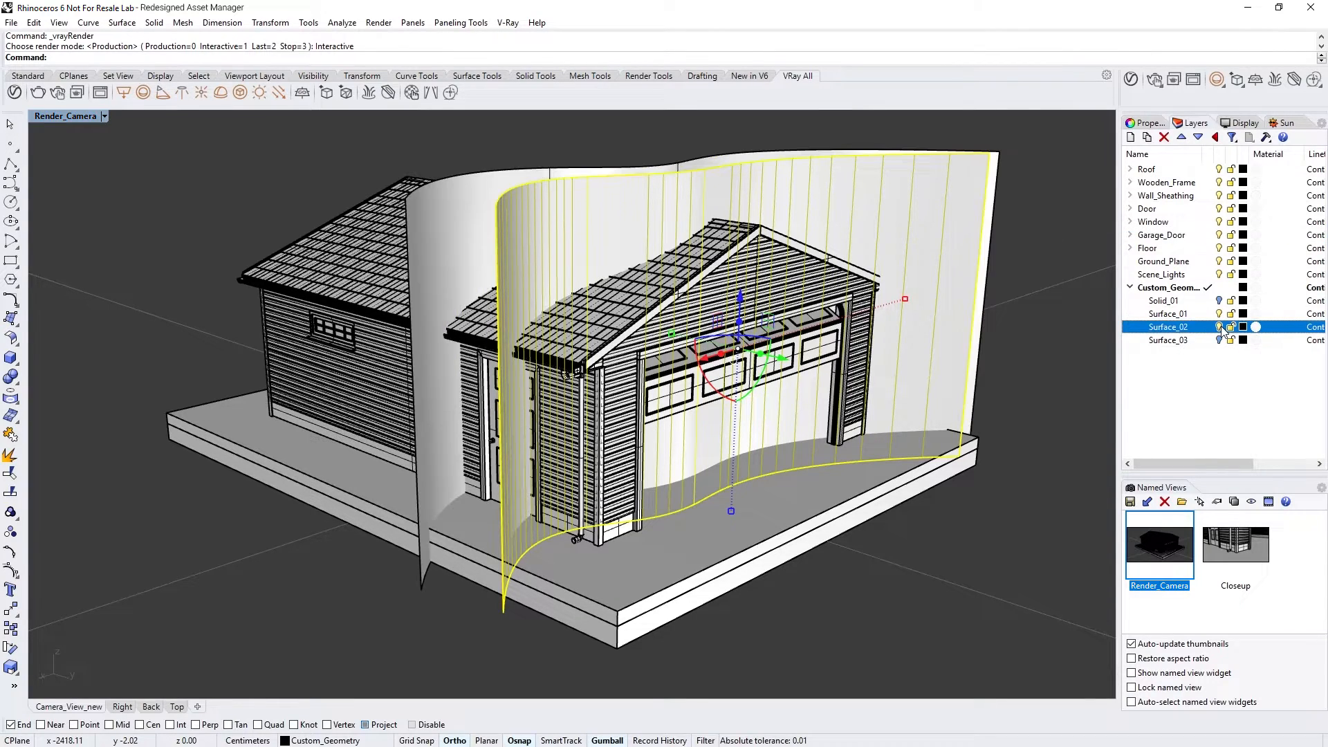
{"action": "left_click", "coordinate": [471, 210]}
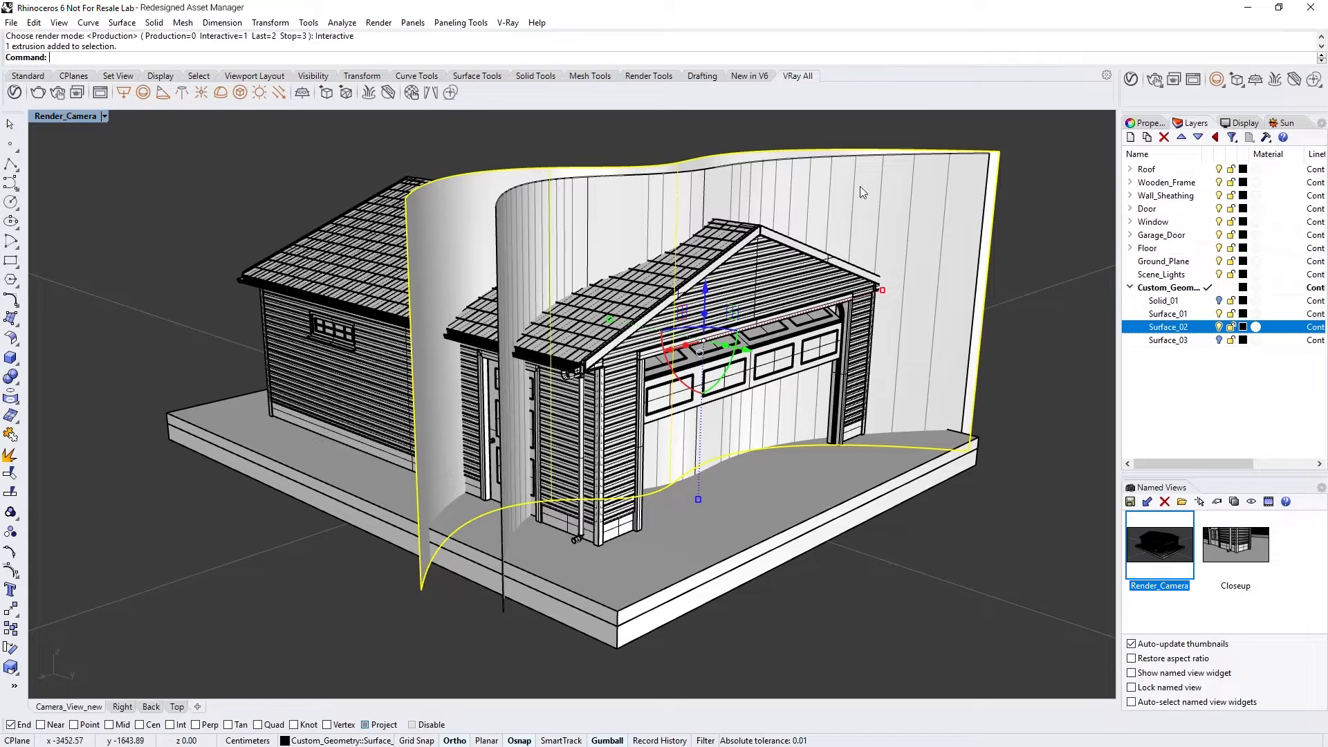
{"action": "left_click", "coordinate": [1144, 123]}
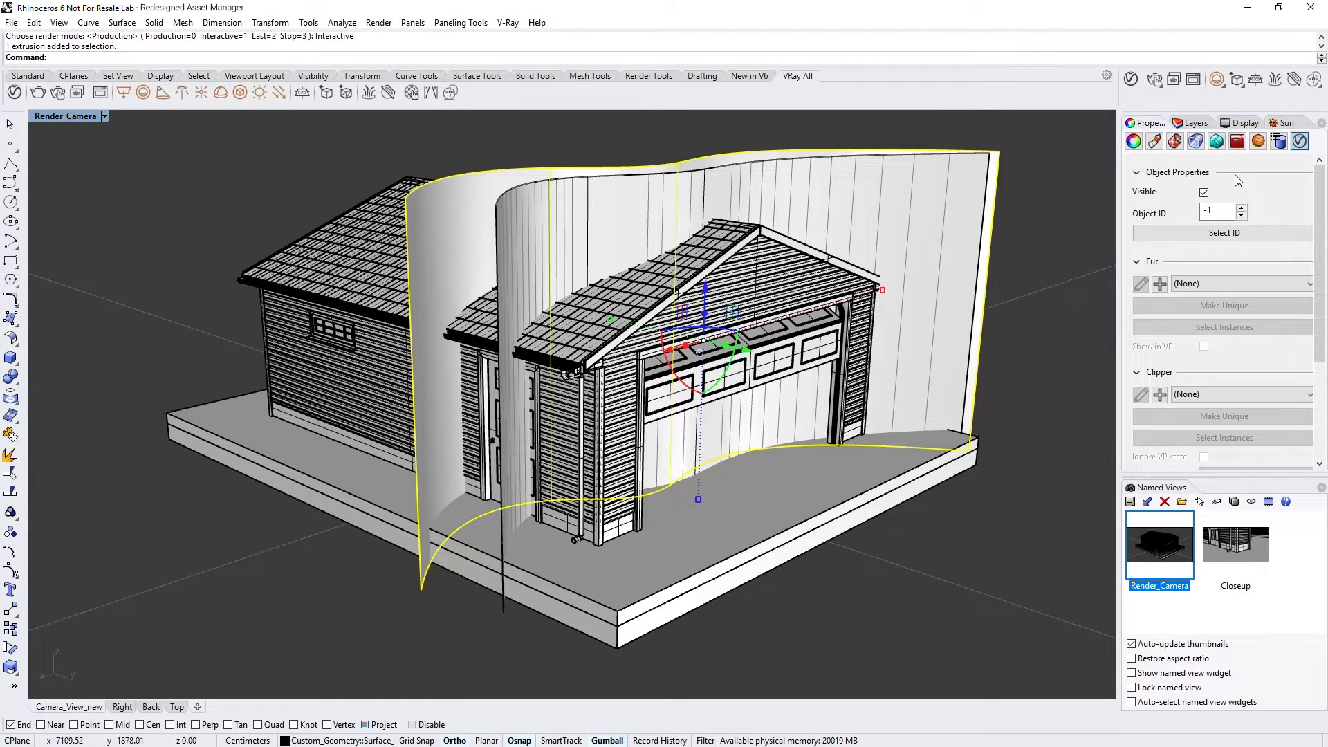
{"action": "left_click", "coordinate": [1307, 395]}
{"action": "left_click", "coordinate": [1292, 435]}
{"action": "scroll", "coordinate": [1300, 408], "scroll_direction": "down", "scroll_amount": 5}
{"action": "left_click", "coordinate": [1269, 359]}
{"action": "left_click", "coordinate": [1265, 370]}
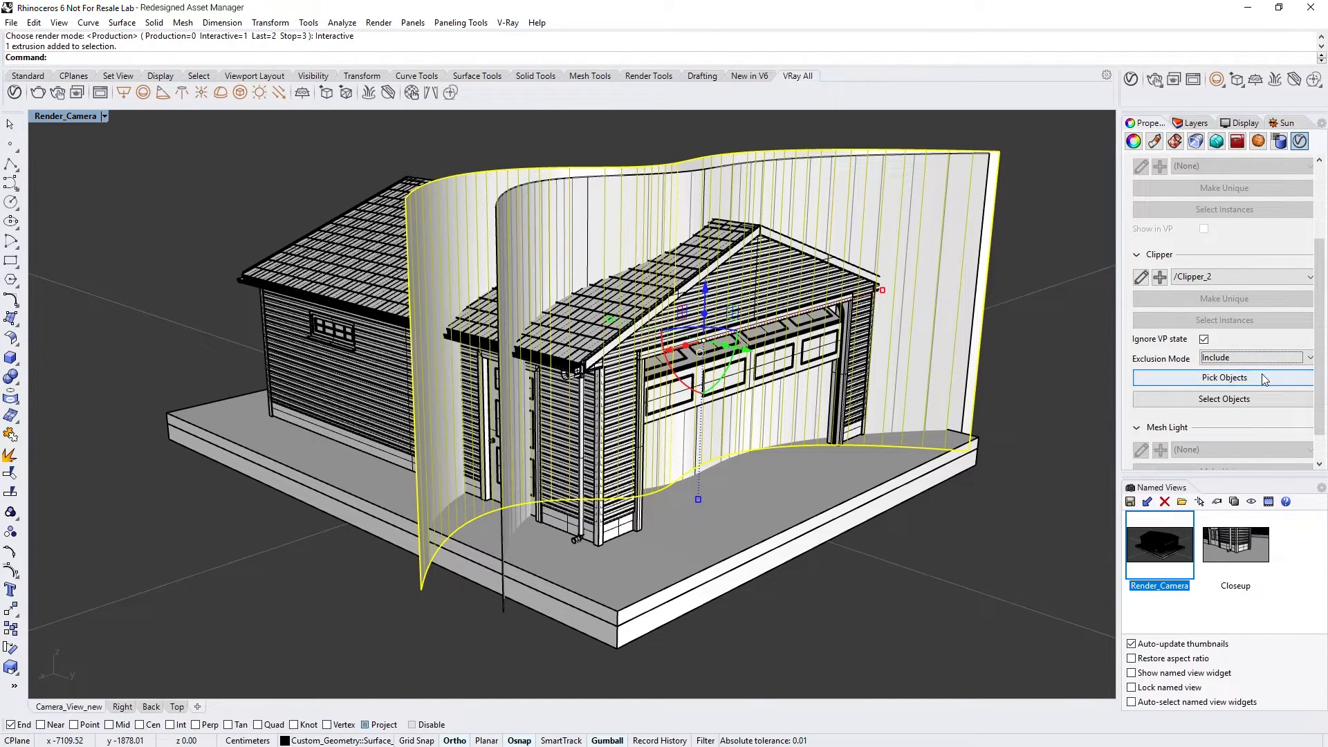
Pick all Garage_Door sublayer objects for Clipper_2, hide the Plywood sublayer and add the remaining Wall_Sheathing sublayer objects
{"action": "left_click", "coordinate": [1223, 378]}
{"action": "left_click", "coordinate": [1192, 123]}
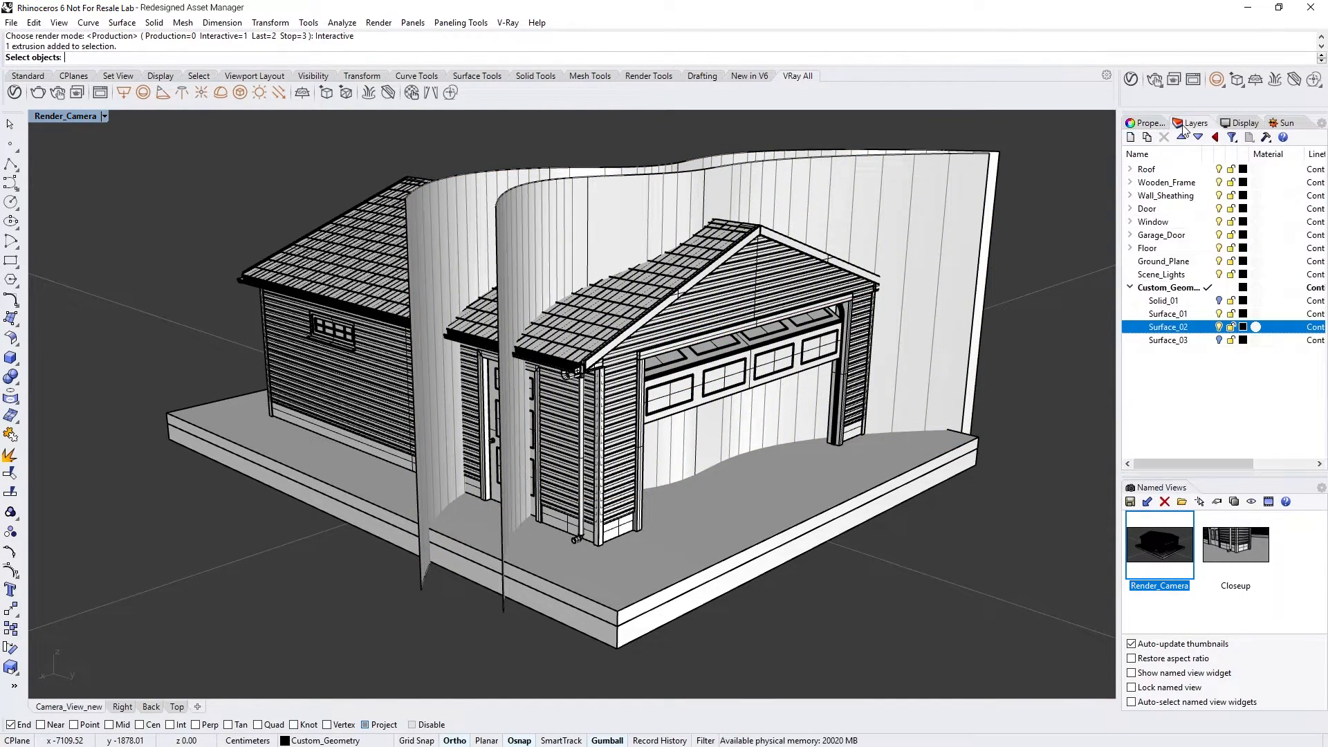
{"action": "right_click", "coordinate": [1162, 235]}
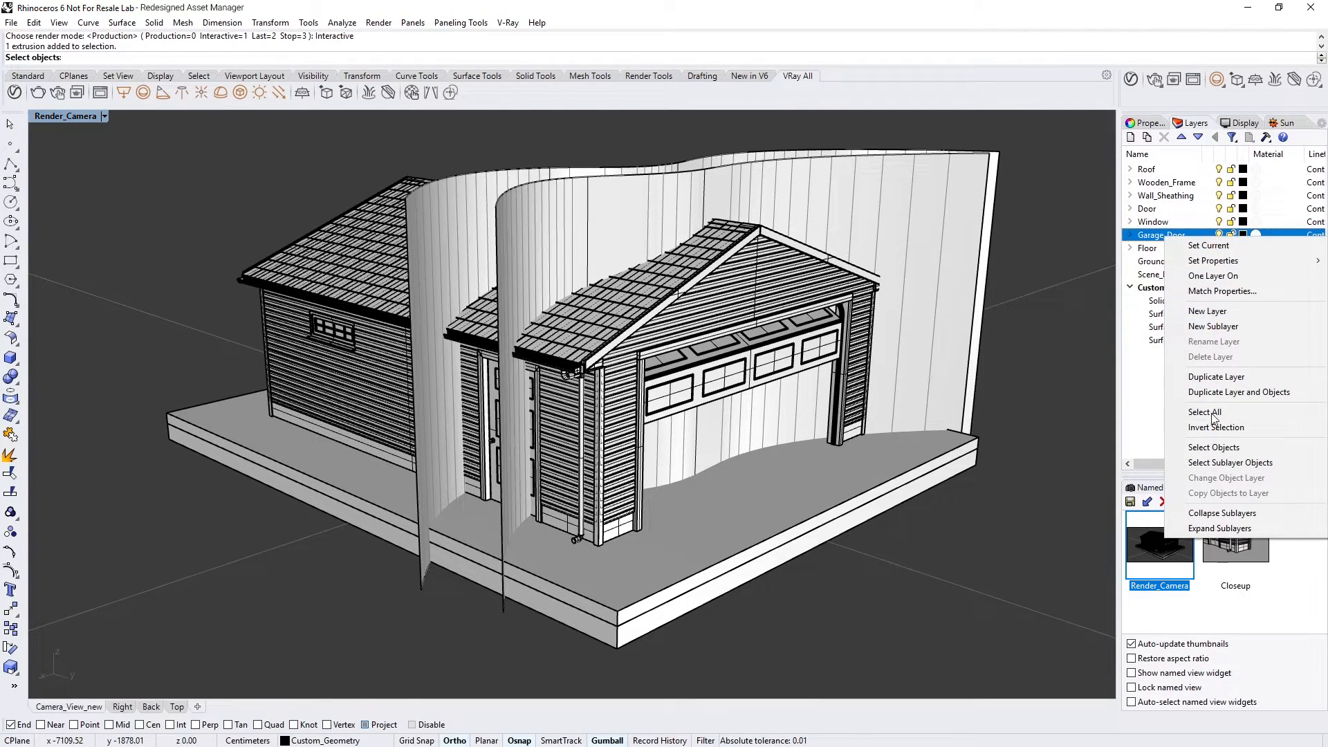
{"action": "left_click", "coordinate": [1228, 462]}
{"action": "left_click", "coordinate": [1131, 196]}
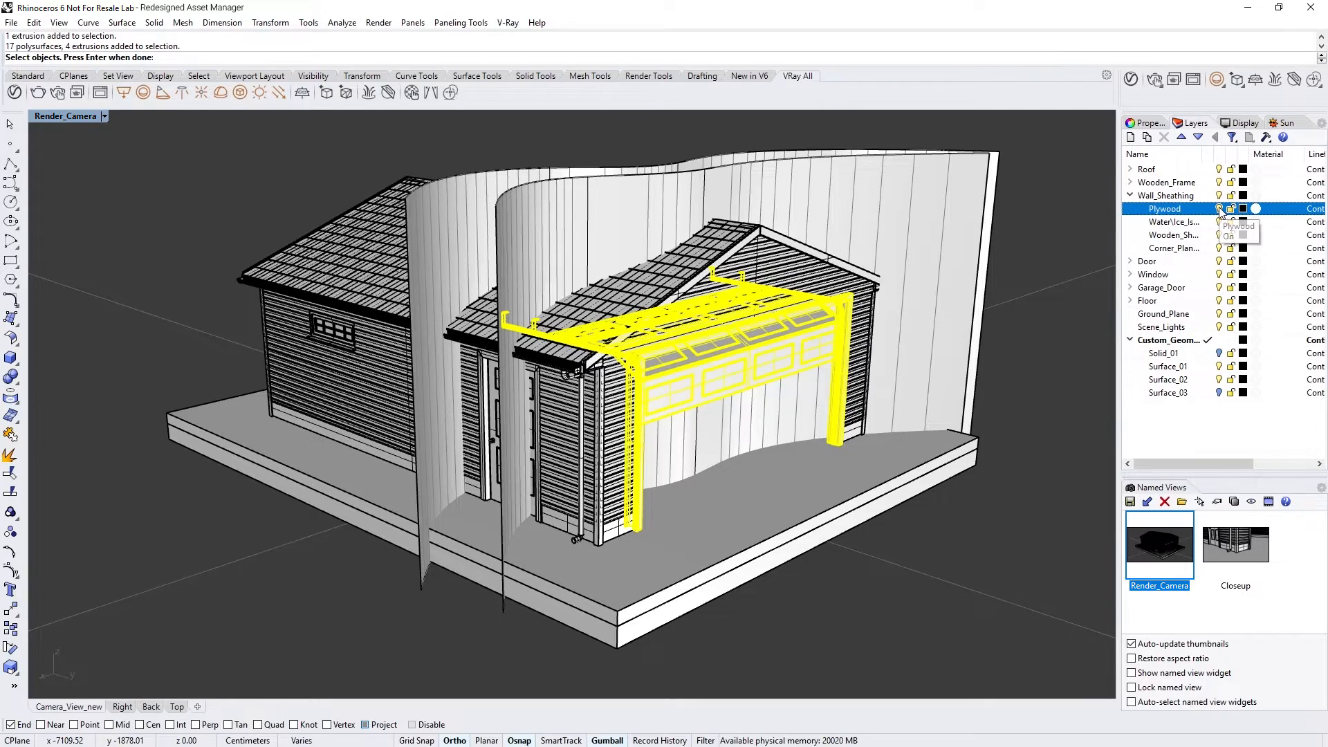
{"action": "right_click", "coordinate": [1169, 196]}
{"action": "left_click", "coordinate": [1198, 415]}
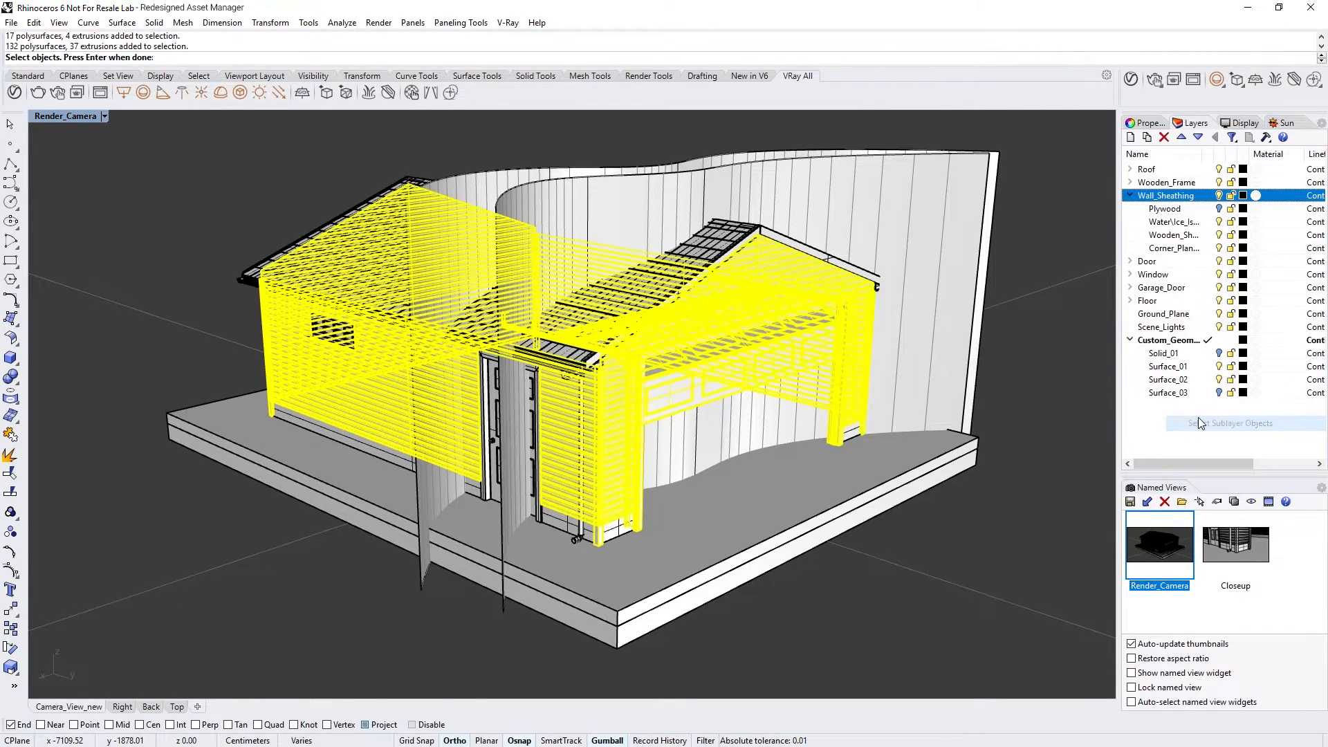
Hide the roof plywood sublayer, add the remaining Roof sublayer objects to Clipper_2's include list and finish picking
{"action": "left_click", "coordinate": [1132, 170]}
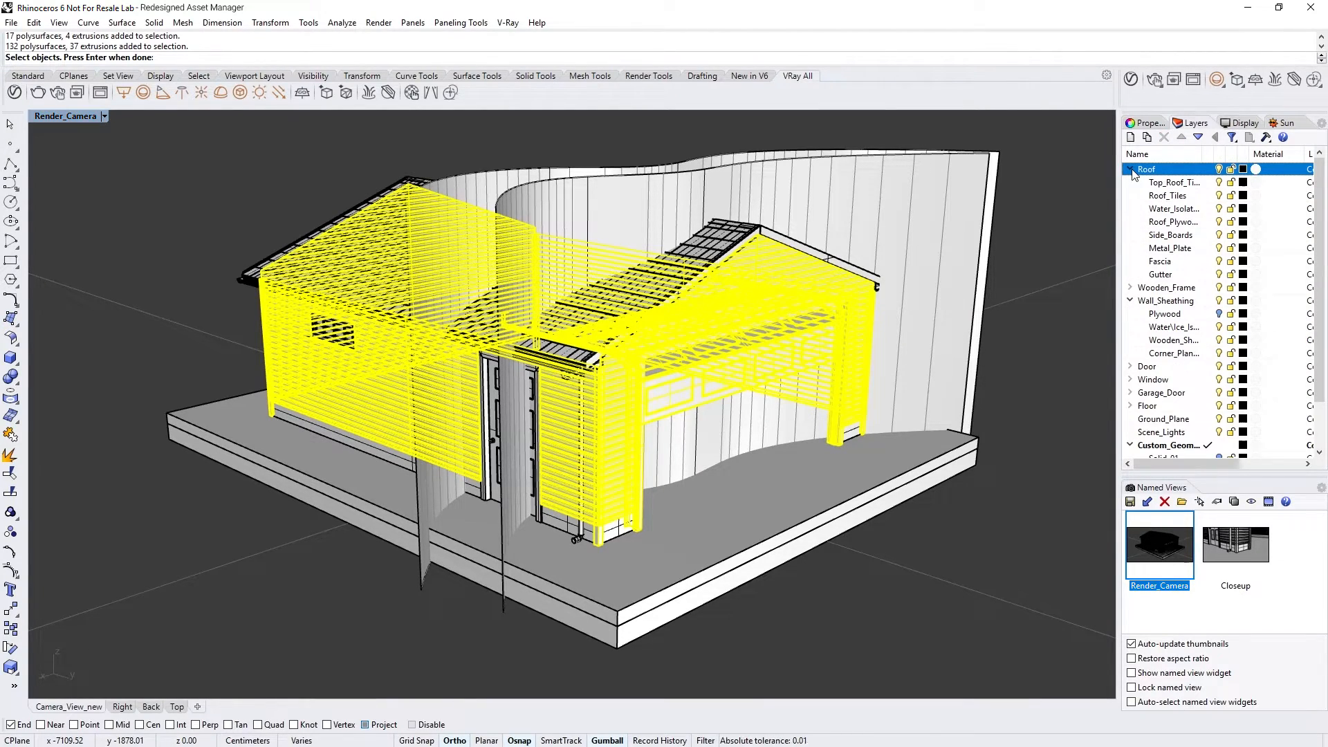
{"action": "left_click", "coordinate": [1176, 222]}
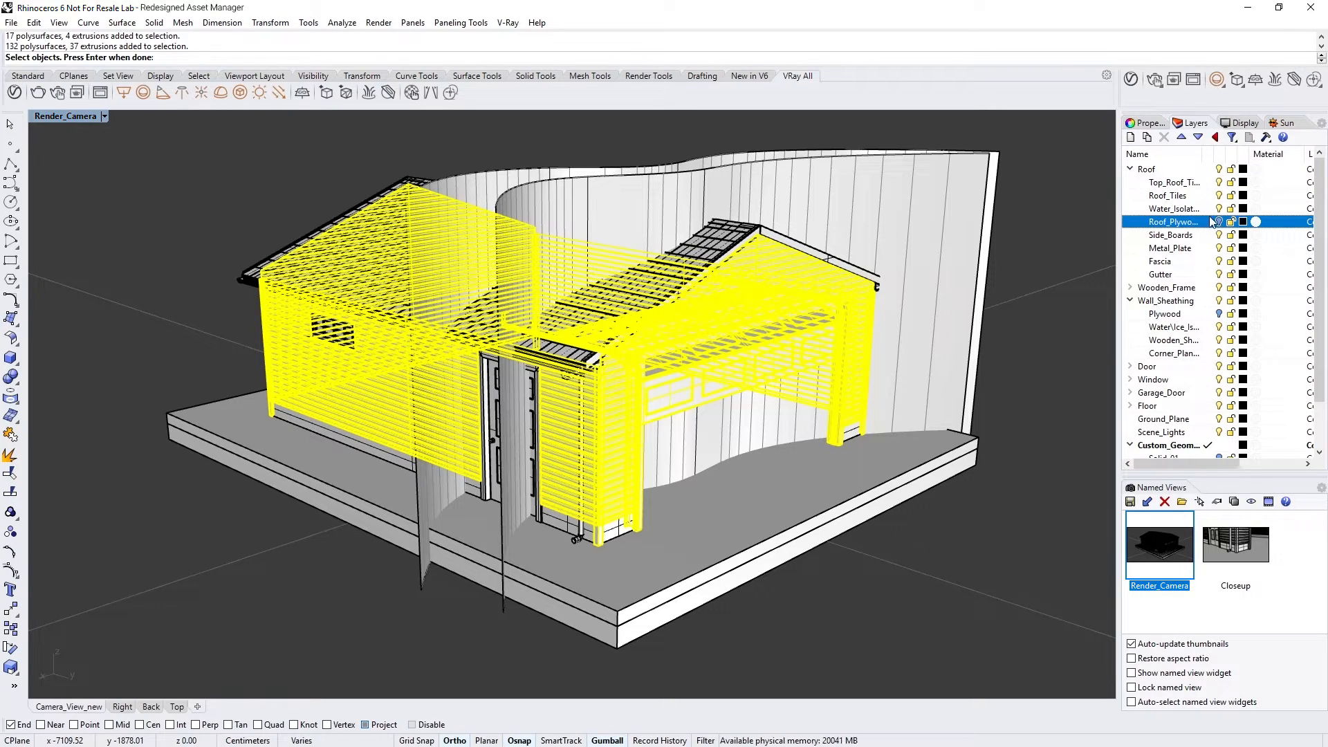
{"action": "right_click", "coordinate": [1153, 173]}
{"action": "left_click", "coordinate": [1202, 400]}
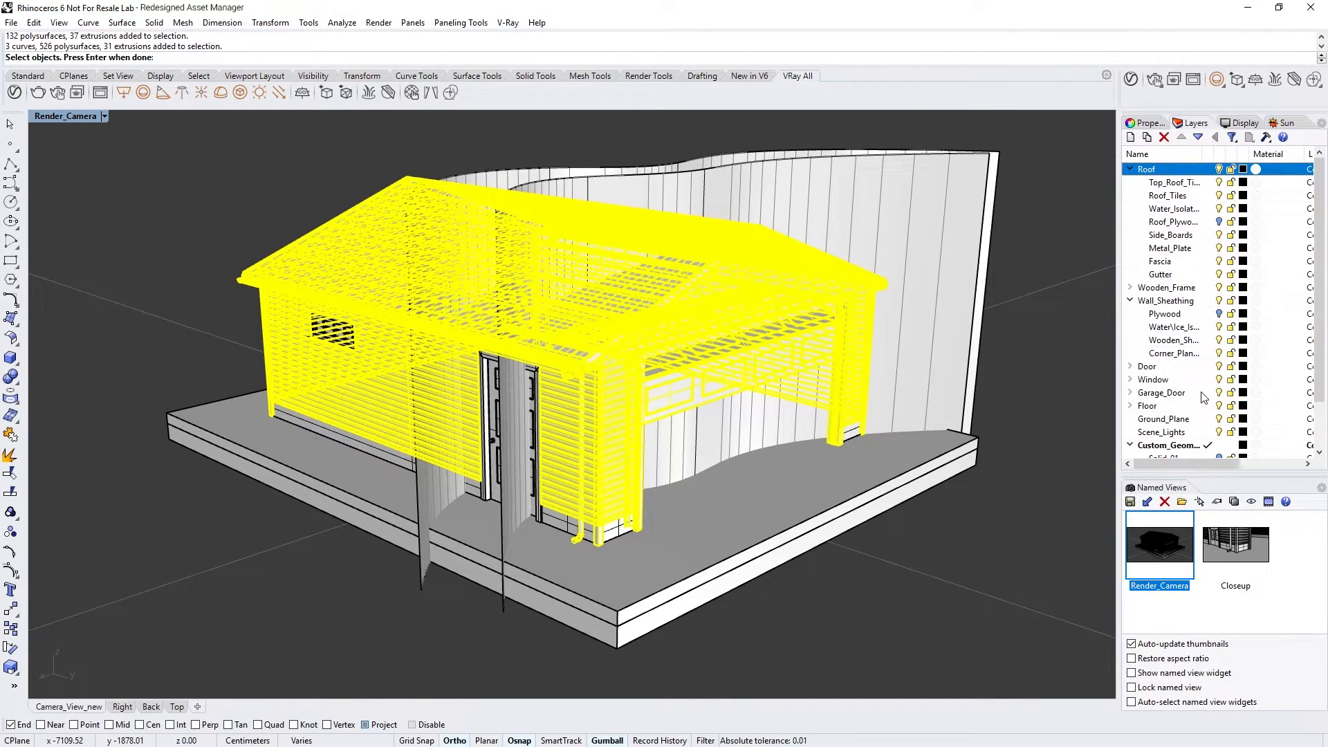
{"action": "right_click", "coordinate": [1059, 321]}
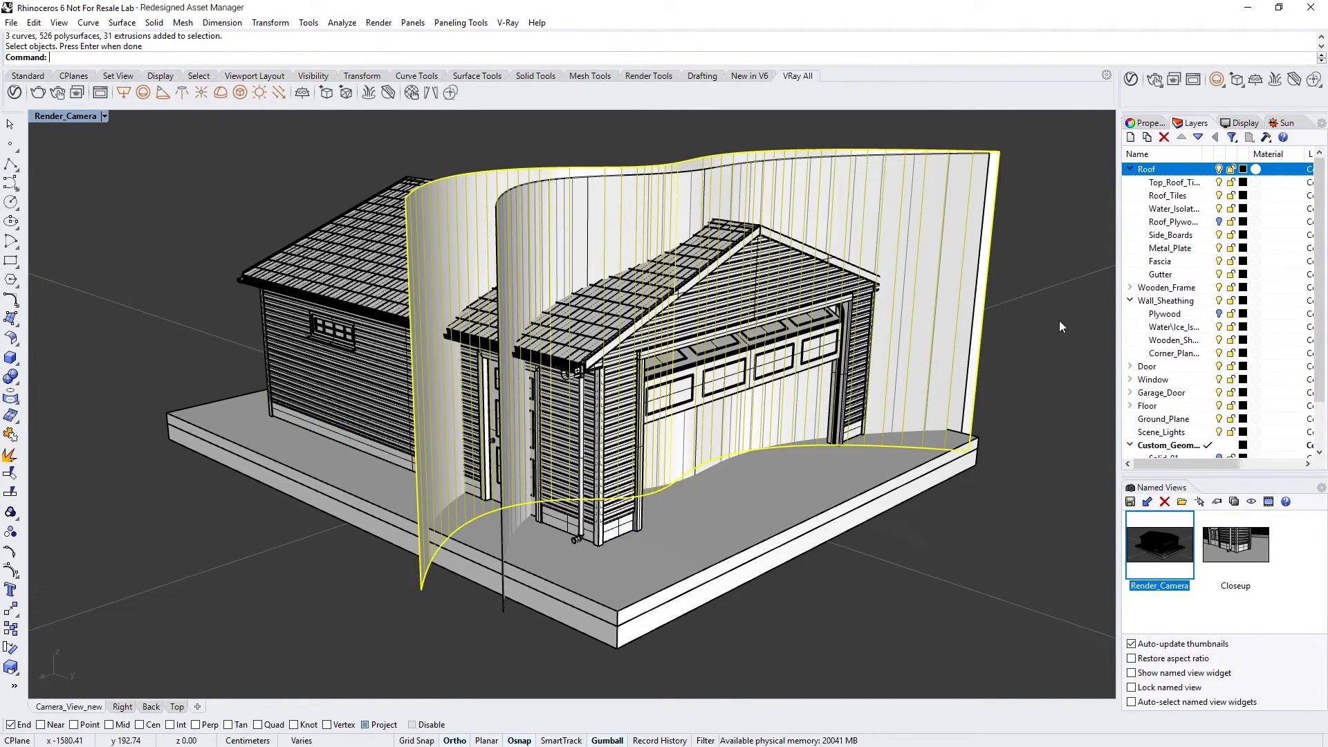
Turn the wall and roof plywood sublayers back on, and run and stop an interactive render
{"action": "left_click", "coordinate": [1217, 314]}
{"action": "left_click", "coordinate": [1218, 224]}
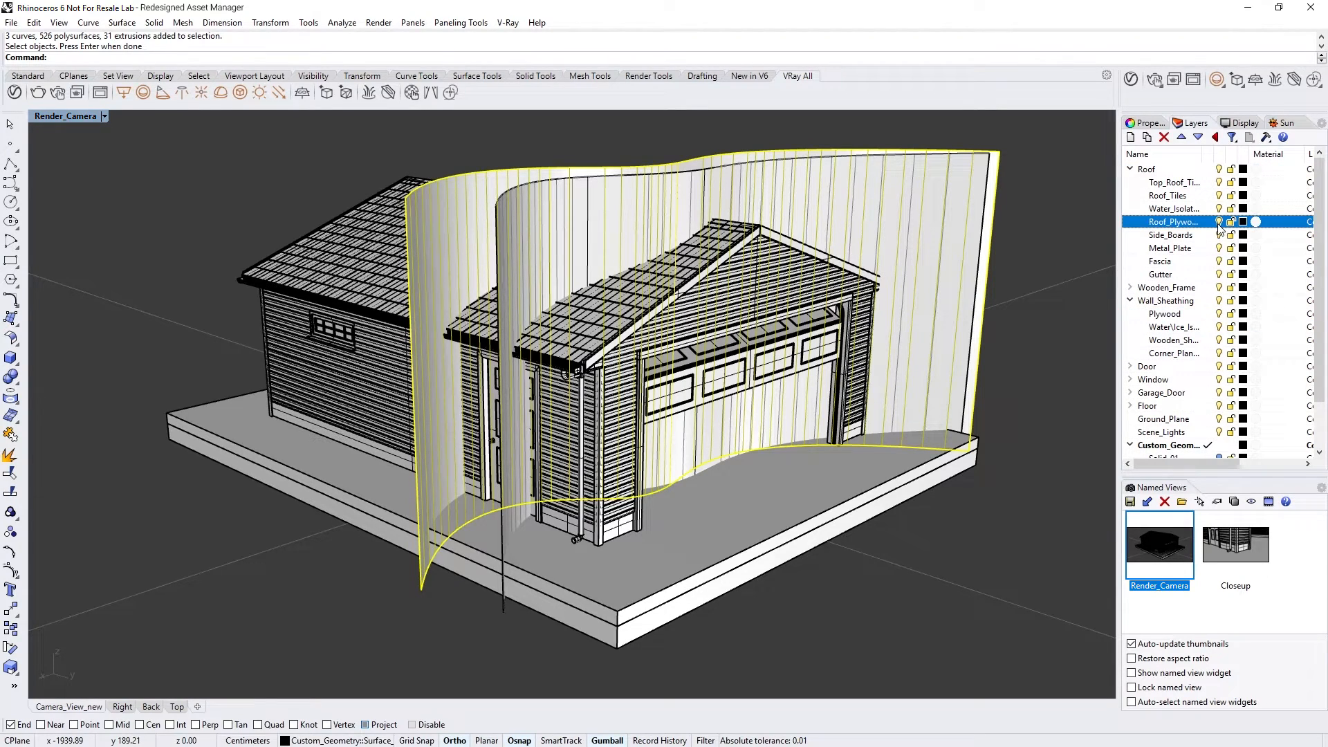
{"action": "left_click", "coordinate": [1154, 80]}
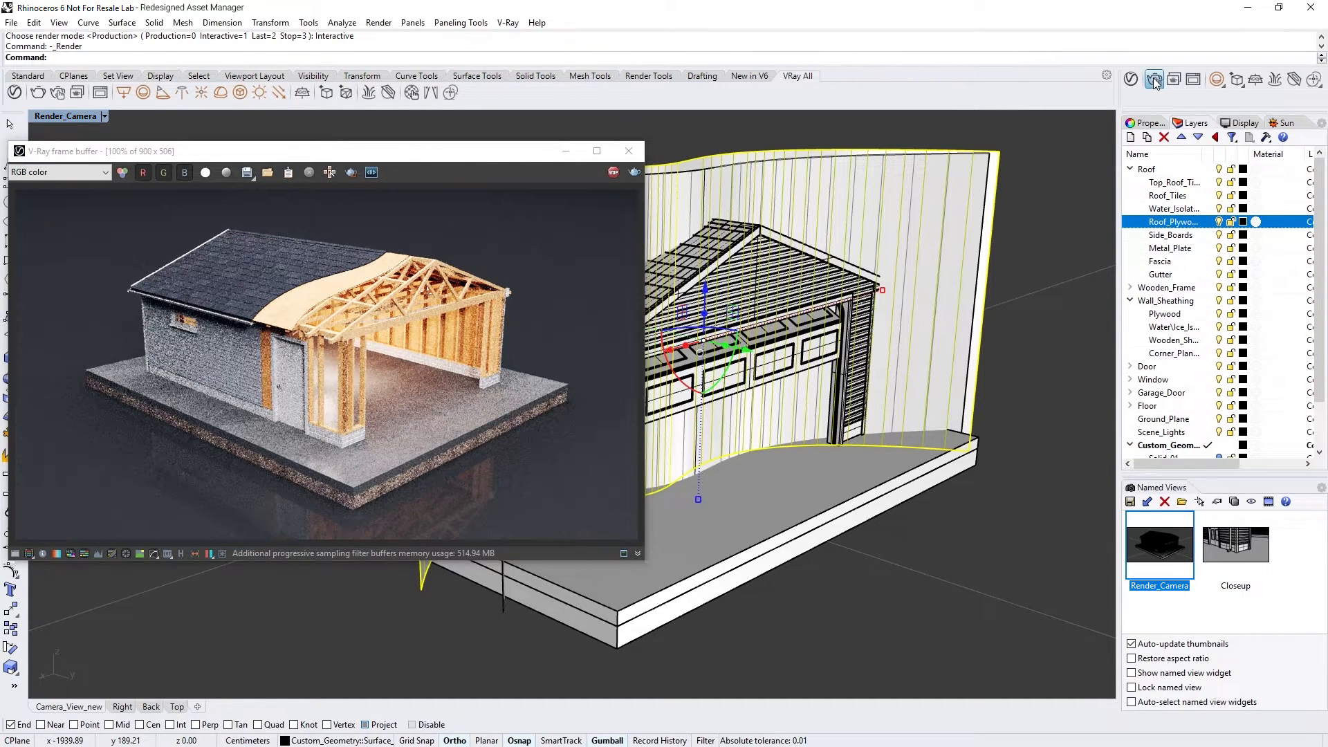
{"action": "left_click", "coordinate": [1154, 81]}
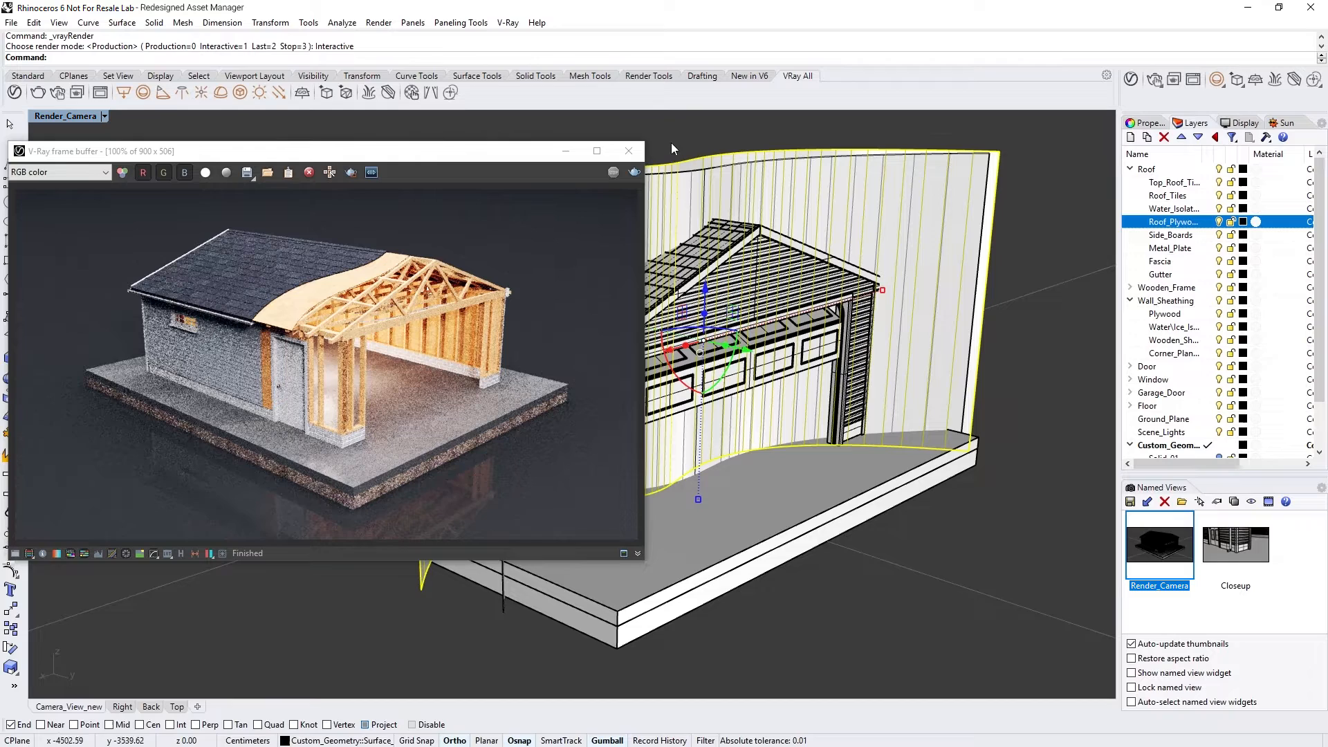
Close the render frame buffer and turn on the Surface_03 layer
{"action": "left_click", "coordinate": [628, 150]}
{"action": "scroll", "coordinate": [1309, 280], "scroll_direction": "down", "scroll_amount": 2}
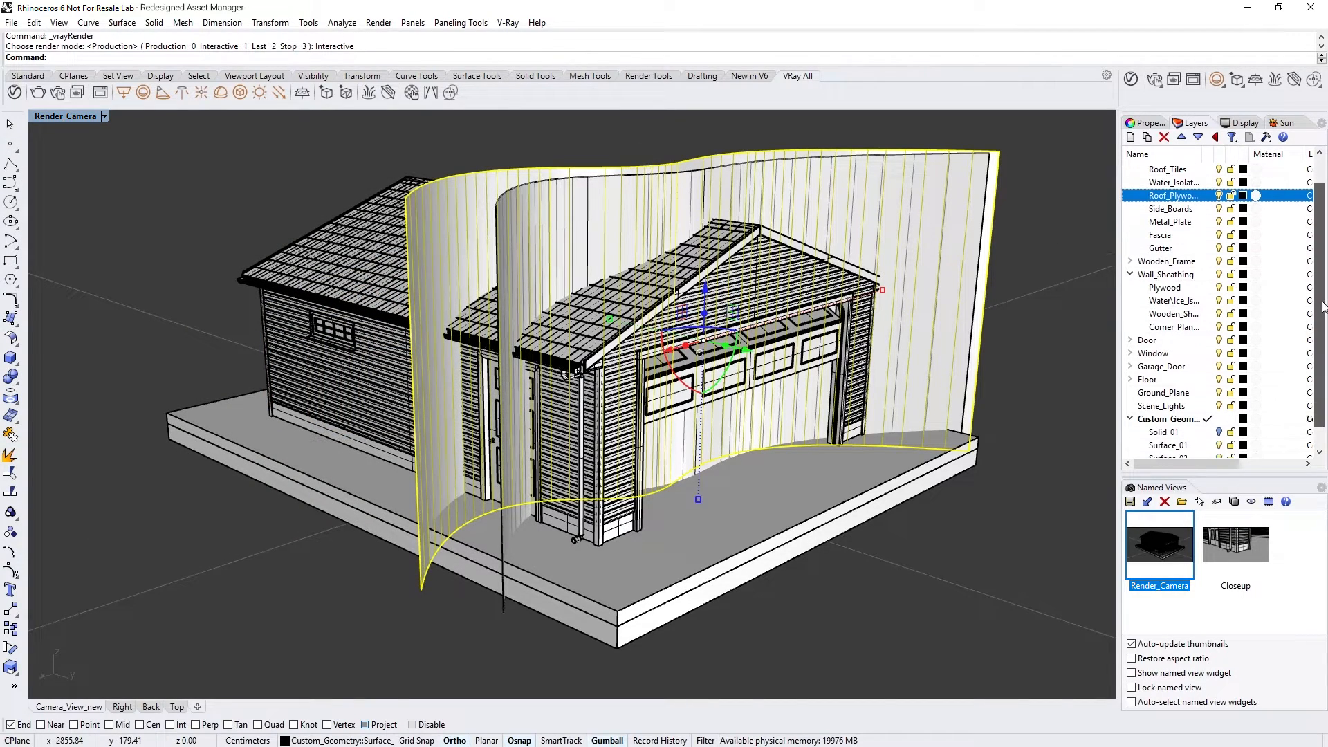
{"action": "left_click", "coordinate": [1219, 445]}
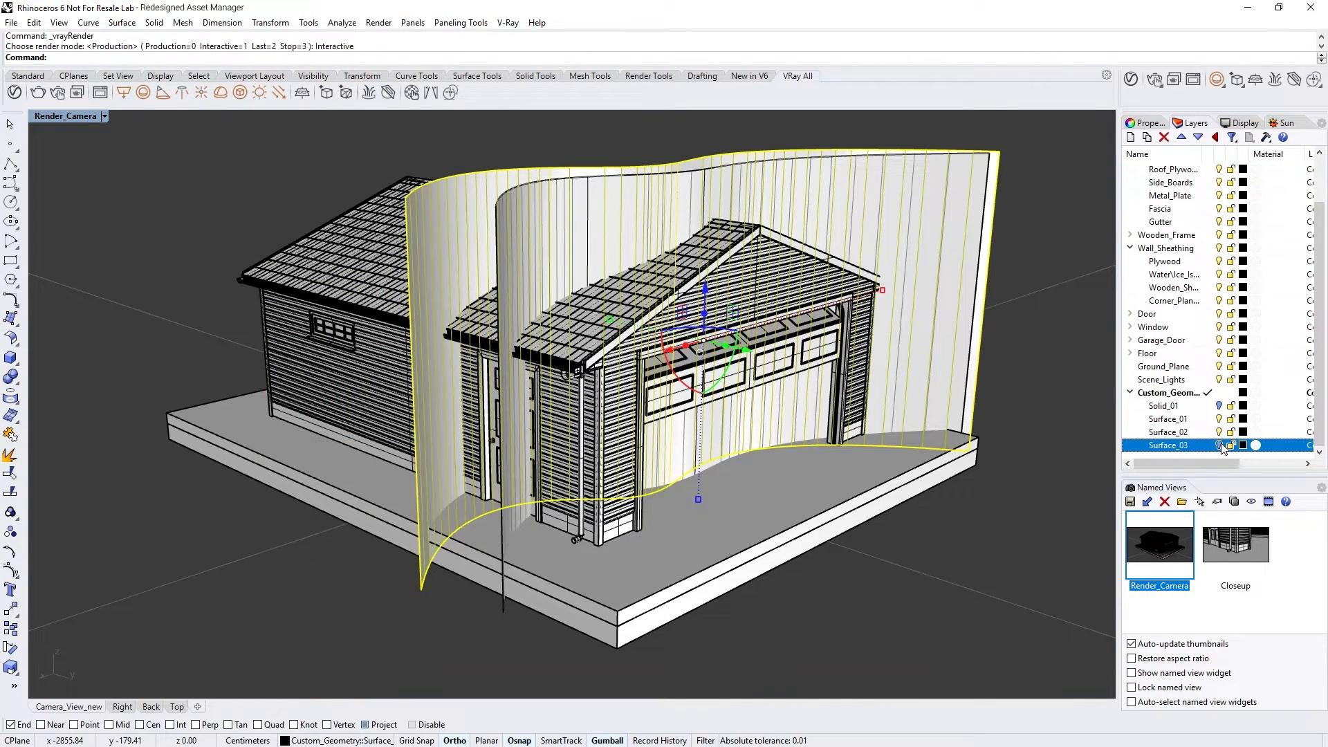
Assign Clipper_3 to the Surface_03 surface and set its Exclusion Mode to Include
{"action": "left_click", "coordinate": [371, 269]}
{"action": "left_click", "coordinate": [371, 268]}
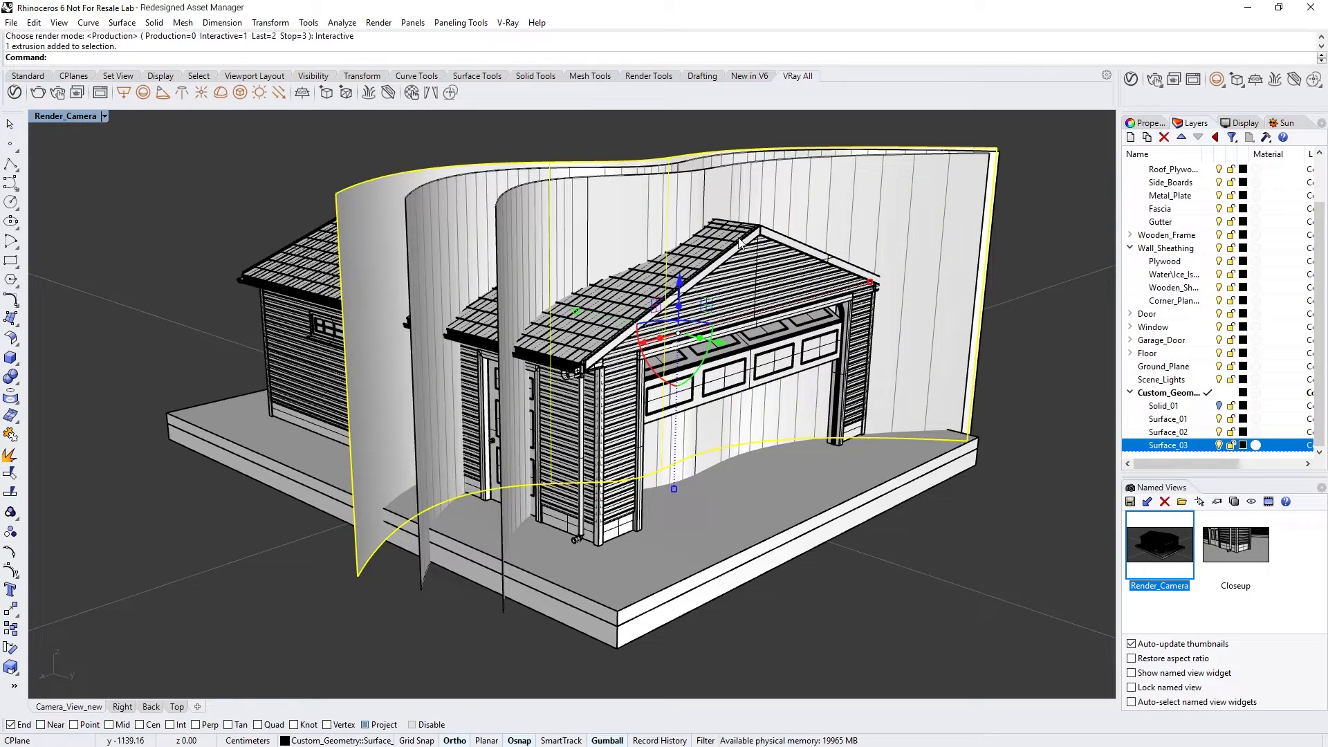
{"action": "left_click", "coordinate": [1145, 123]}
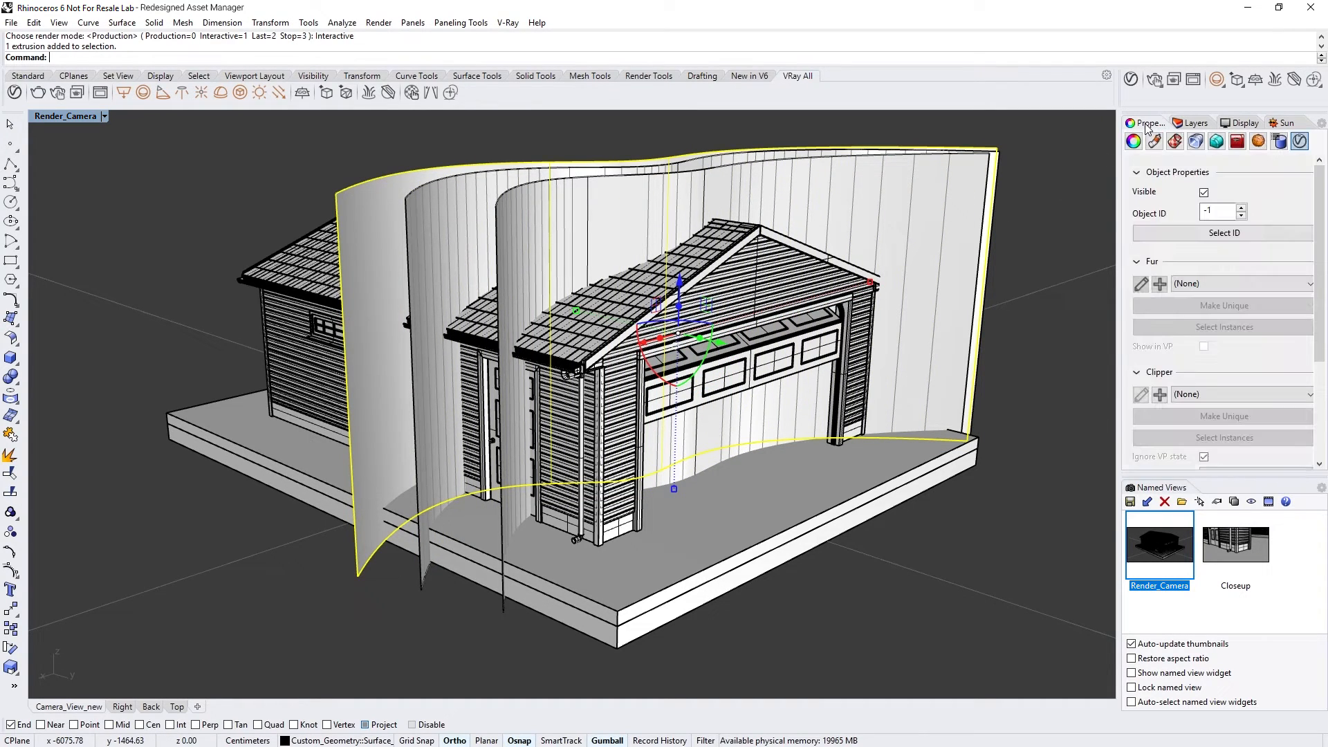
{"action": "left_click", "coordinate": [1230, 392]}
{"action": "left_click", "coordinate": [1228, 436]}
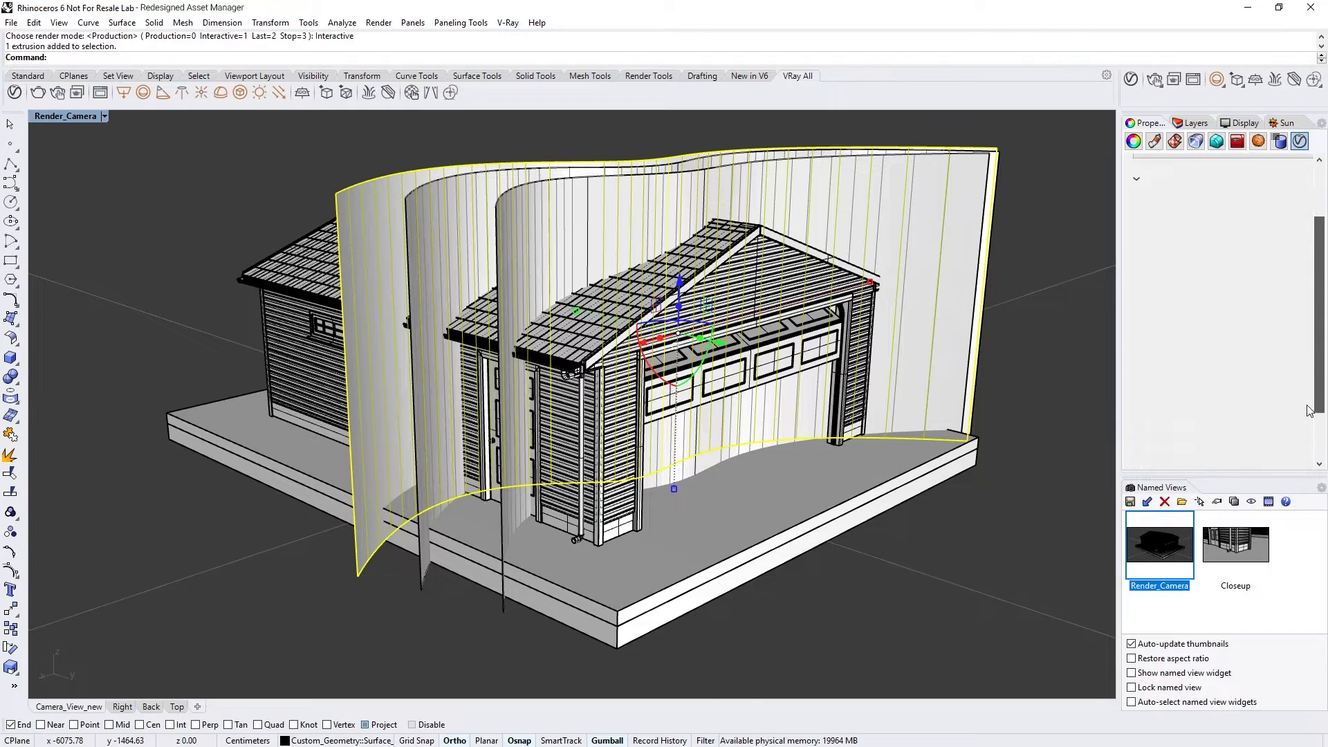
{"action": "left_click", "coordinate": [1269, 383]}
{"action": "left_click", "coordinate": [1271, 404]}
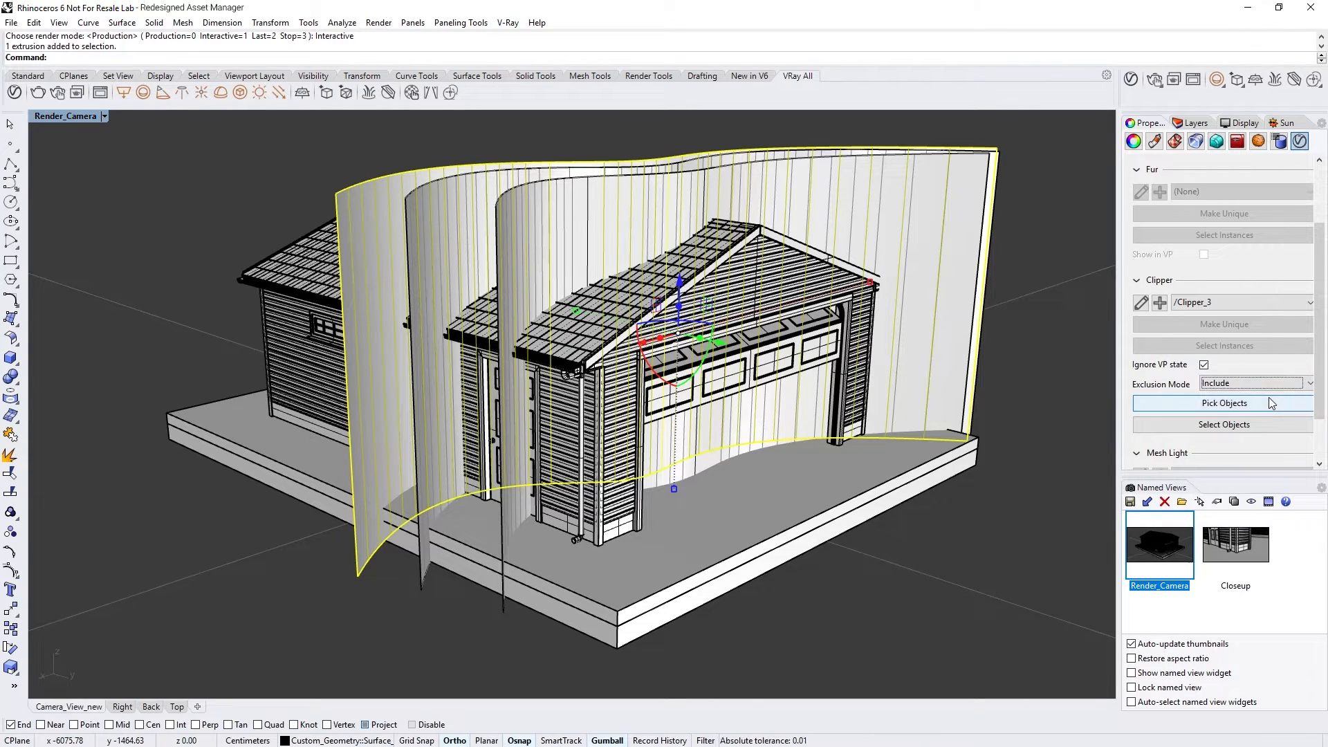
Start picking objects for Clipper_3, hide the Water\Ice sublayer of Wall_Sheathing and add the remaining Wall_Sheathing sublayer objects
{"action": "left_click", "coordinate": [1224, 404]}
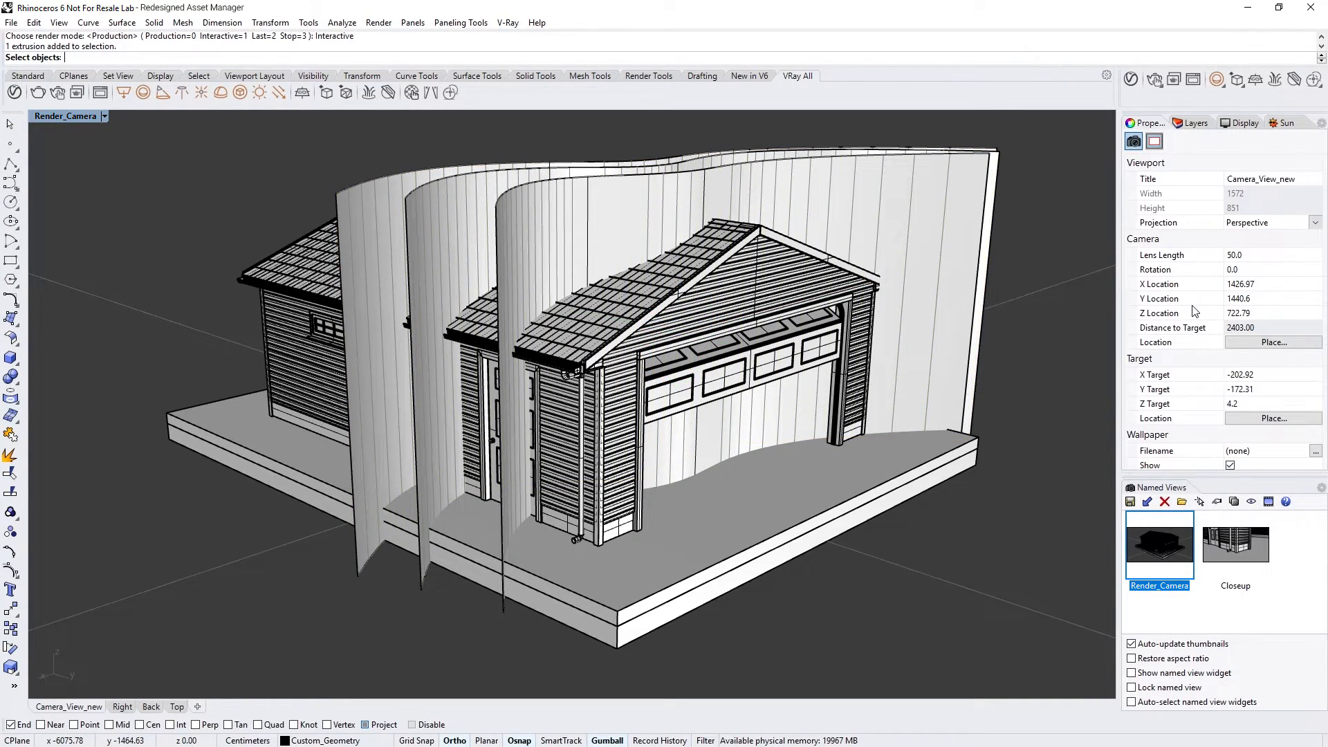
{"action": "left_click", "coordinate": [1191, 123]}
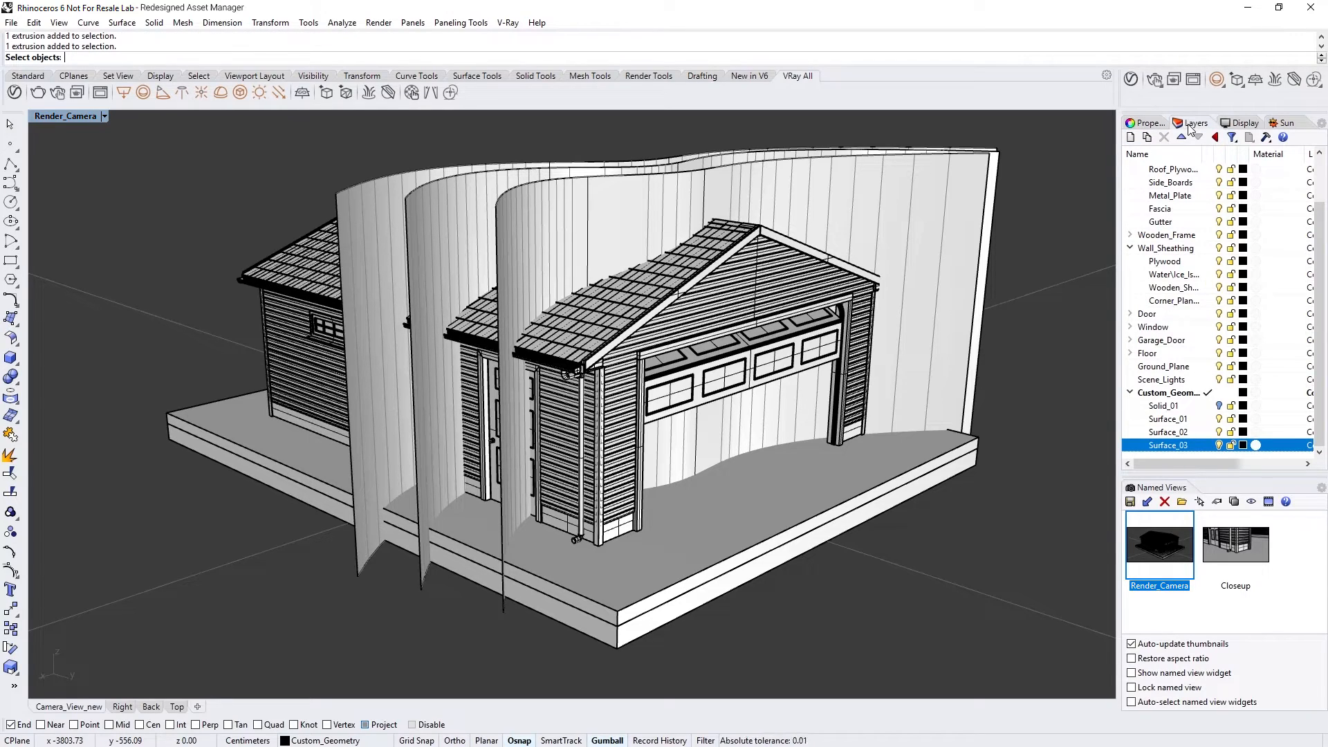
{"action": "left_click", "coordinate": [1212, 275]}
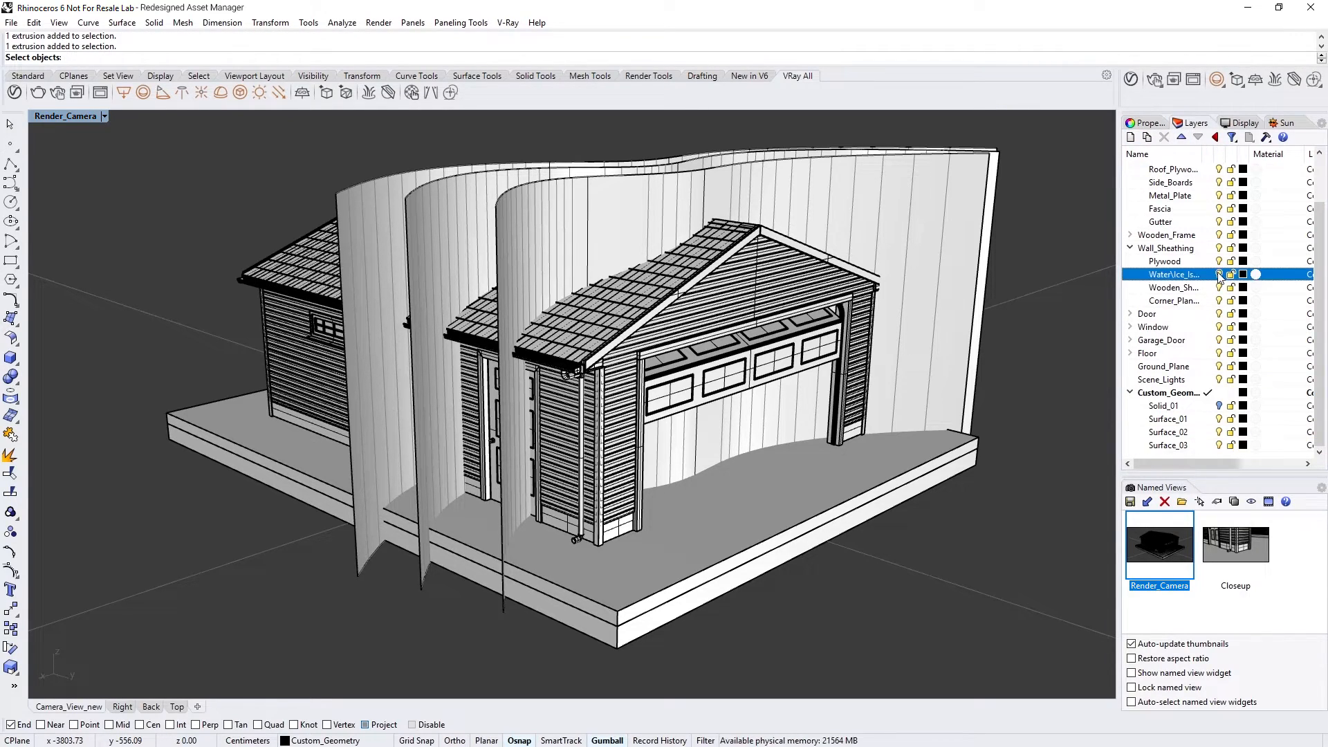
{"action": "right_click", "coordinate": [1174, 249]}
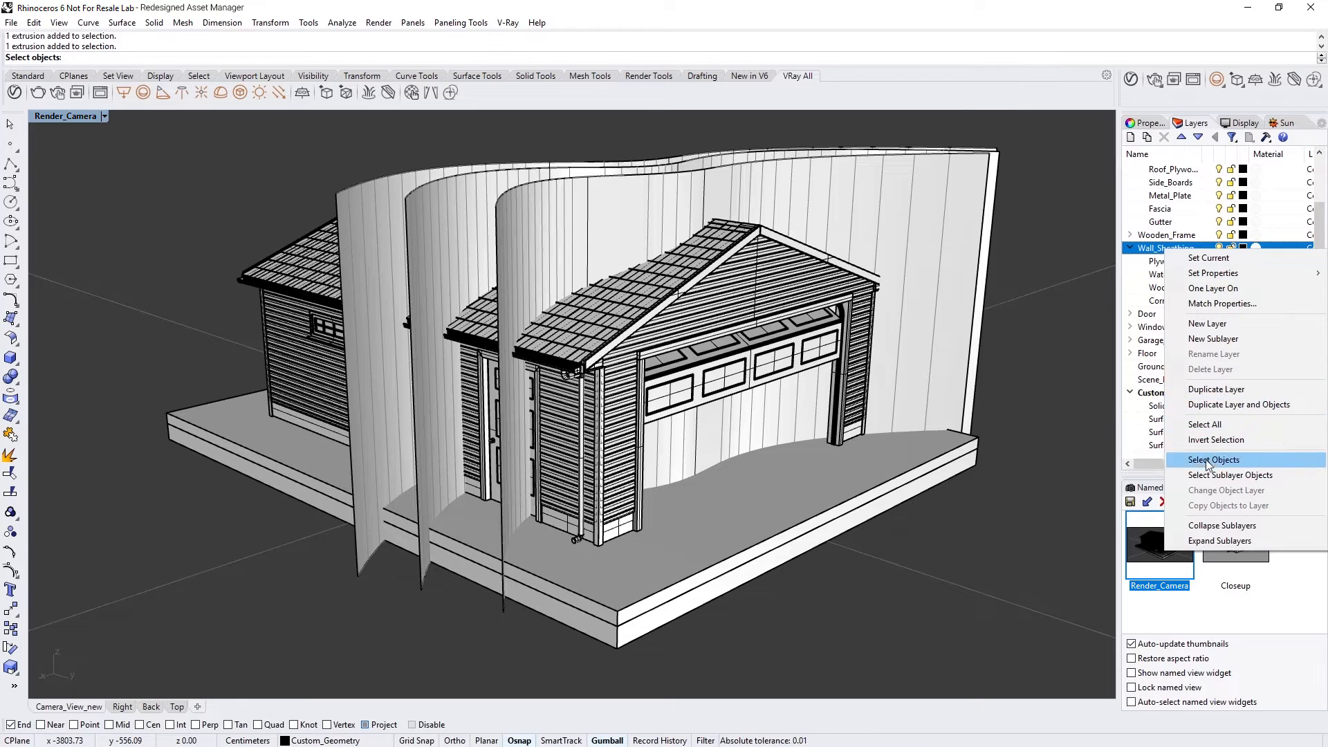
{"action": "left_click", "coordinate": [1221, 460]}
Hide the roof's water isolation sublayer, add the remaining Roof sublayer objects to Clipper_3's include list and finish picking
{"action": "scroll", "coordinate": [1312, 365], "scroll_direction": "up", "scroll_amount": 2}
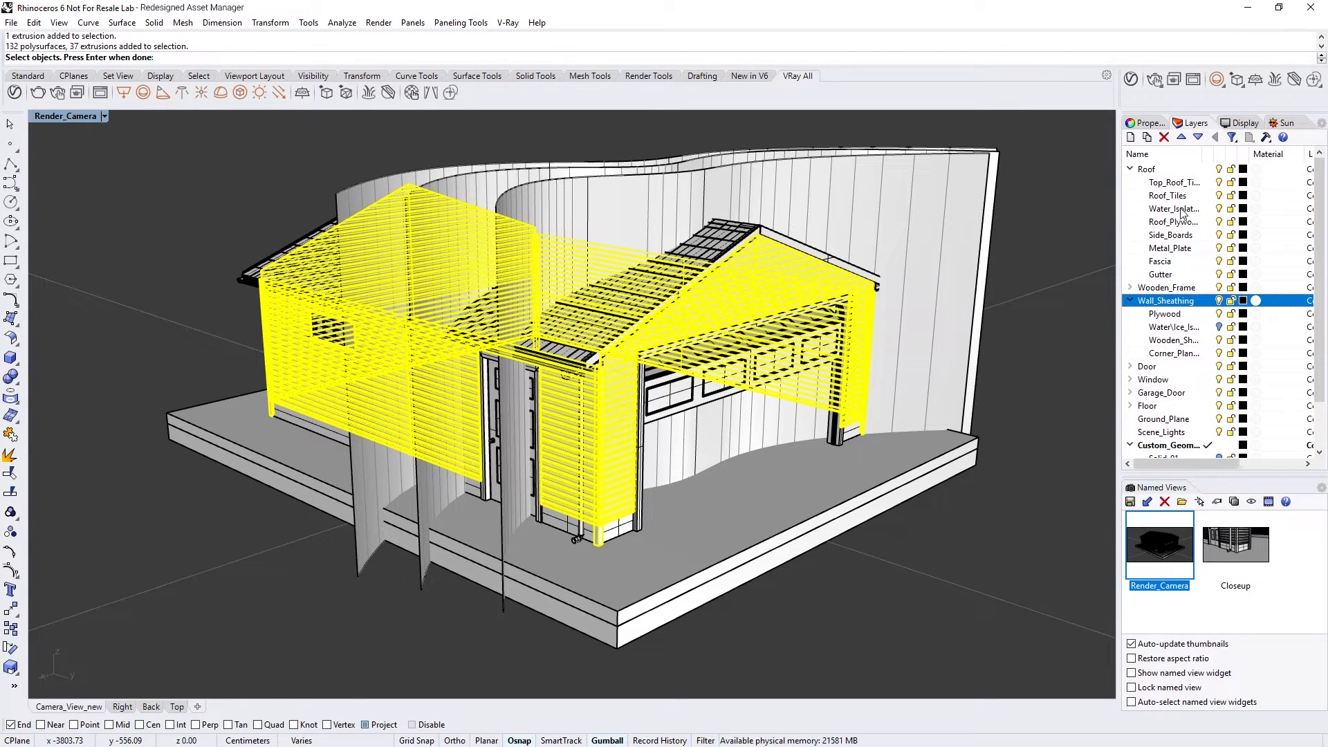
{"action": "left_click", "coordinate": [1212, 208]}
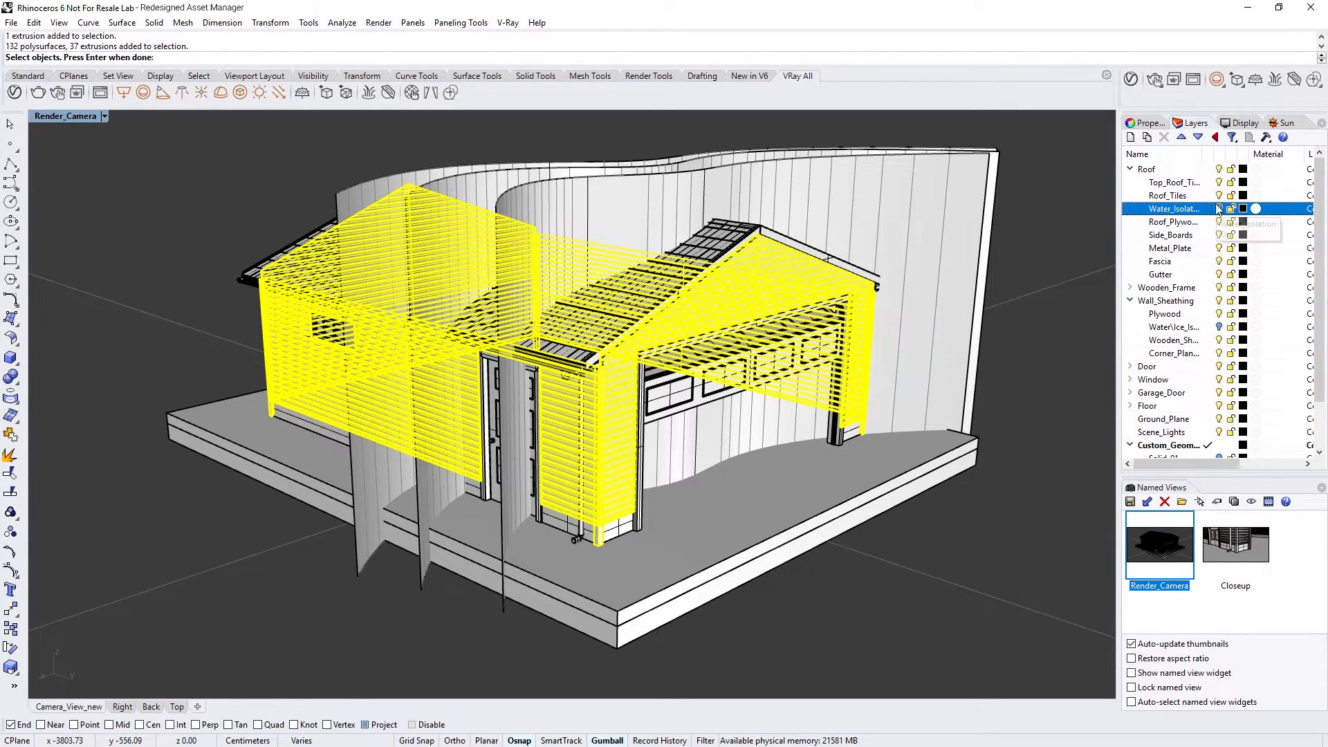
{"action": "right_click", "coordinate": [1147, 169]}
{"action": "left_click", "coordinate": [1199, 382]}
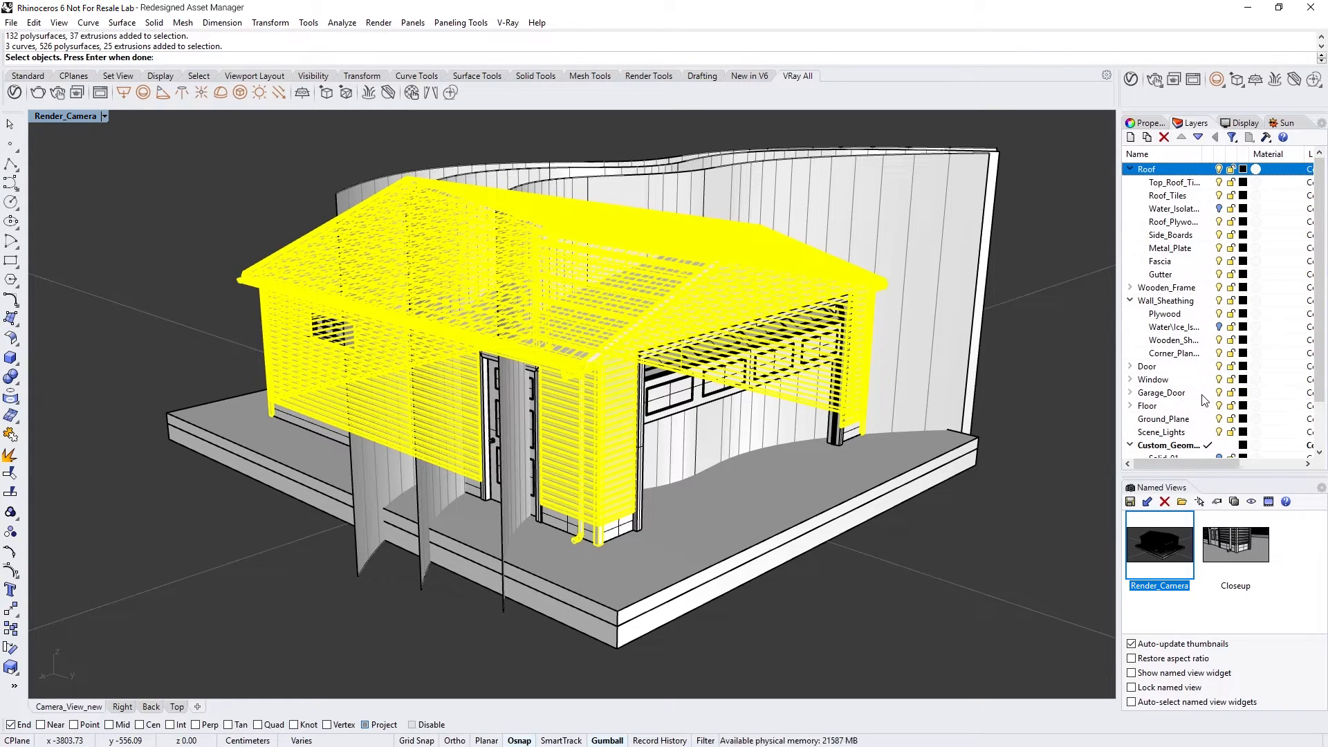
{"action": "right_click", "coordinate": [1093, 363]}
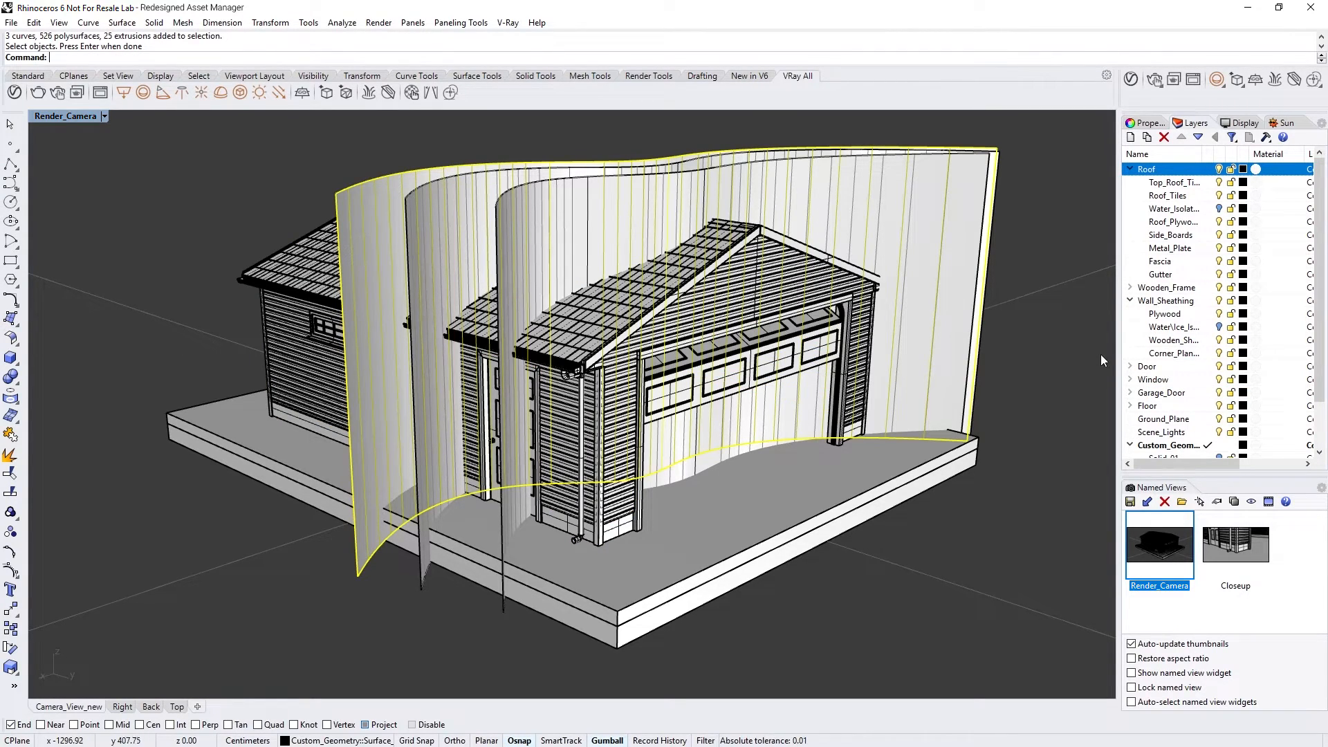
Turn the roof and wall water isolation sublayers back on and start an interactive render
{"action": "left_click", "coordinate": [1219, 209]}
{"action": "left_click", "coordinate": [1222, 329]}
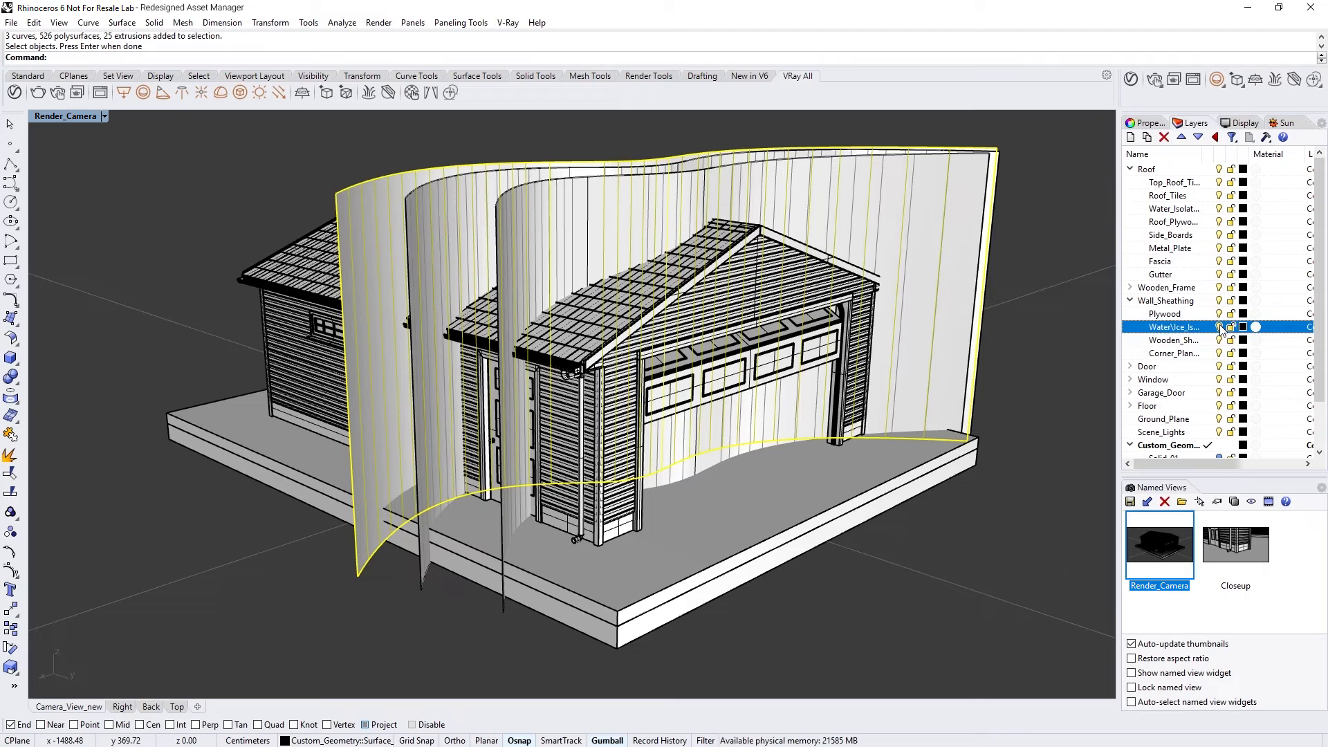
{"action": "left_click", "coordinate": [1154, 80]}
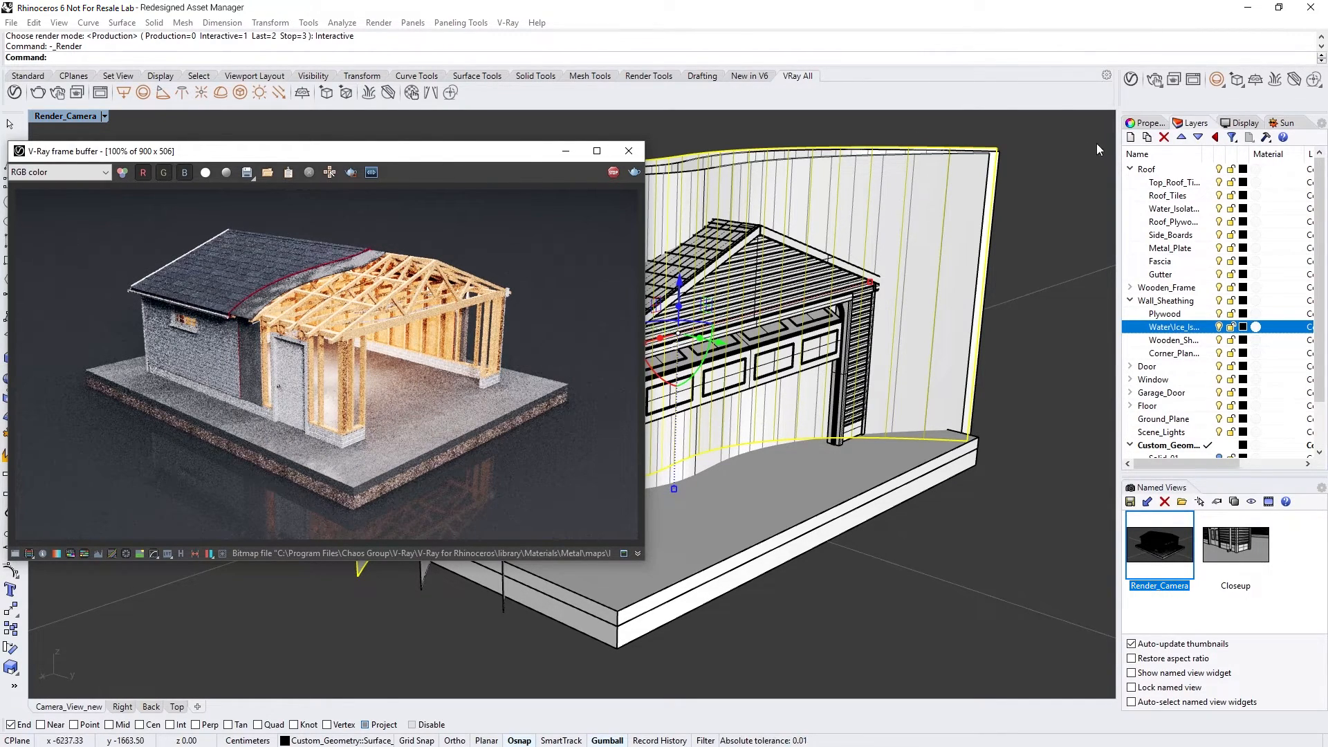
Open Clipper_3 in the V-Ray Asset Editor and review its material choices and the Custom_Clipper_Color material settings
{"action": "left_click", "coordinate": [1145, 123]}
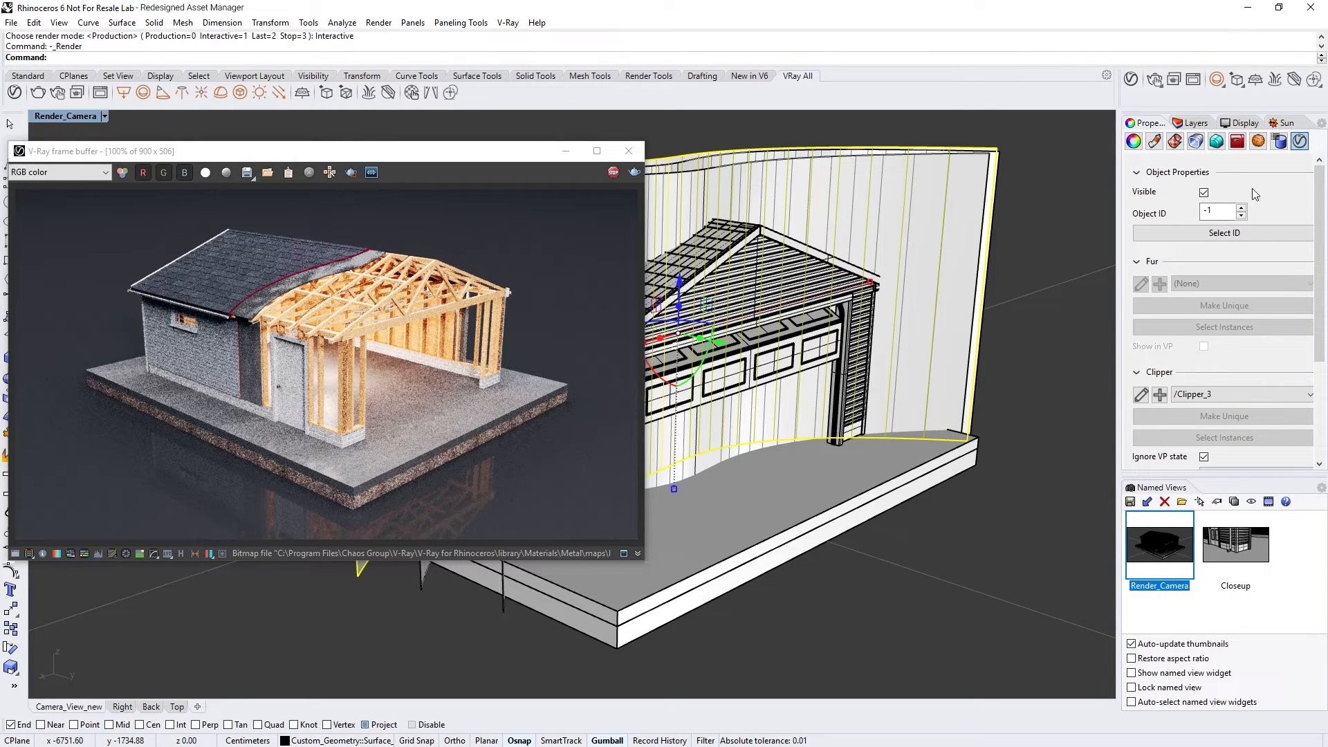
{"action": "left_click_drag", "start_coordinate": [1318, 200], "coordinate": [1318, 245]}
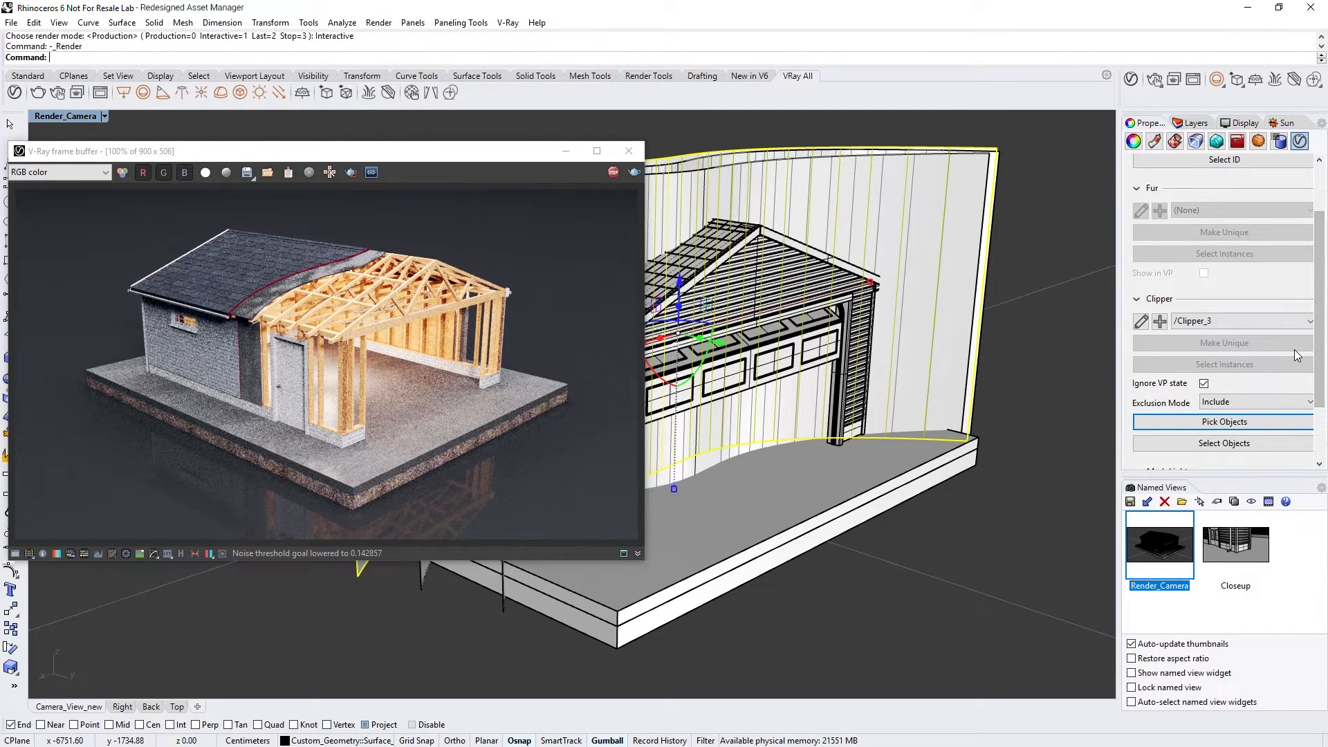
{"action": "left_click", "coordinate": [1141, 321]}
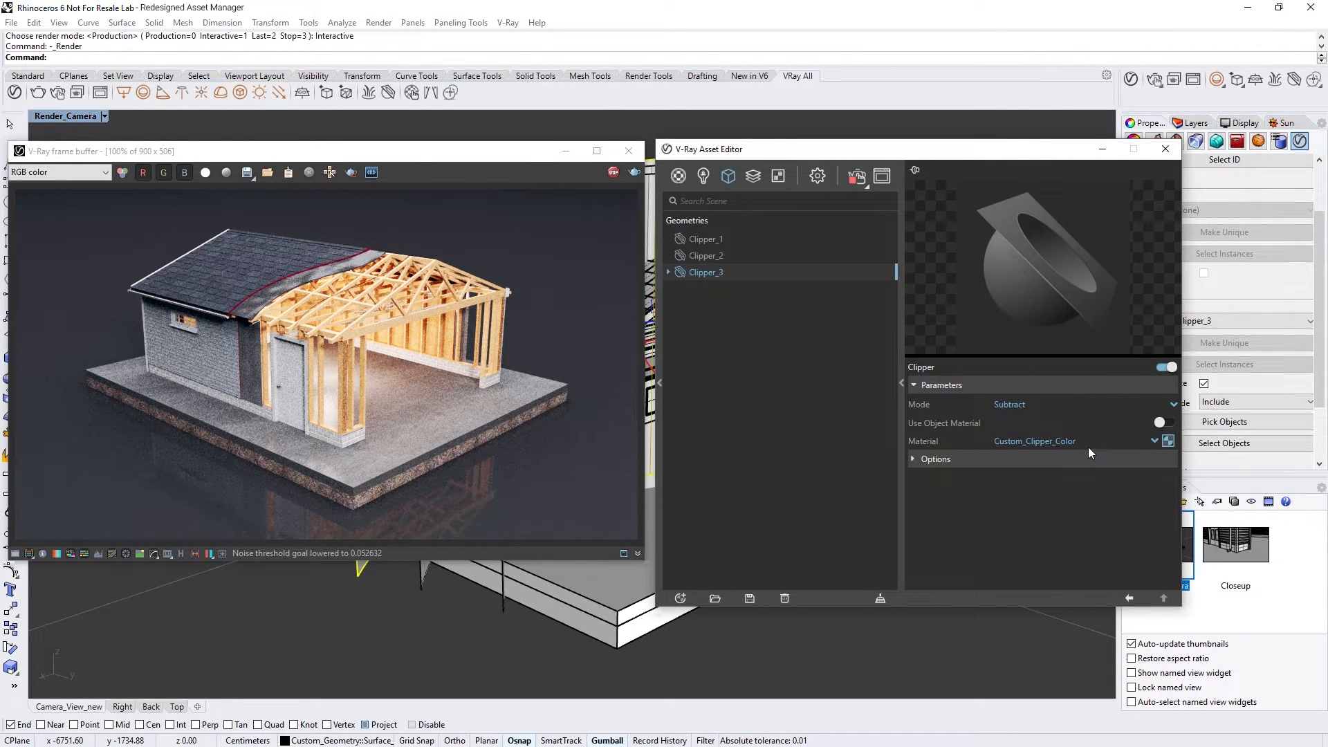
{"action": "left_click", "coordinate": [1154, 441]}
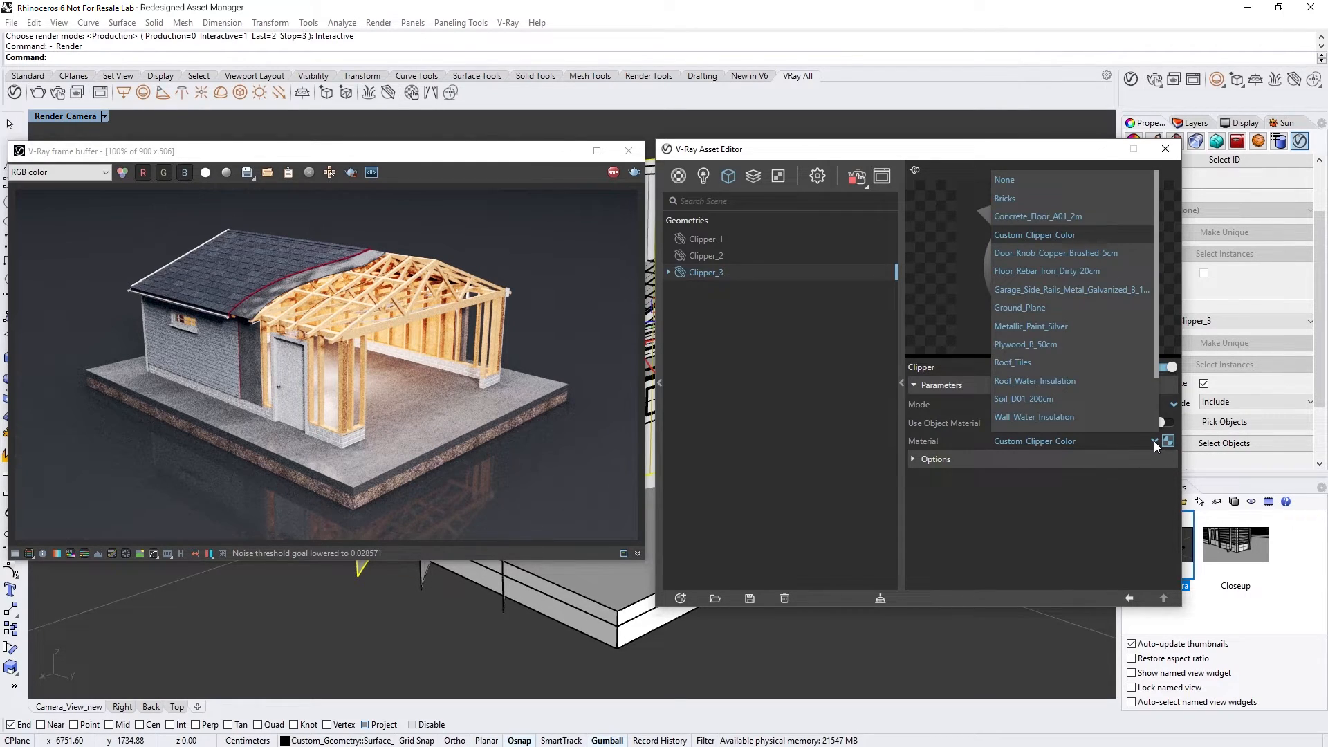
{"action": "left_click", "coordinate": [1154, 441]}
{"action": "left_click", "coordinate": [1168, 440]}
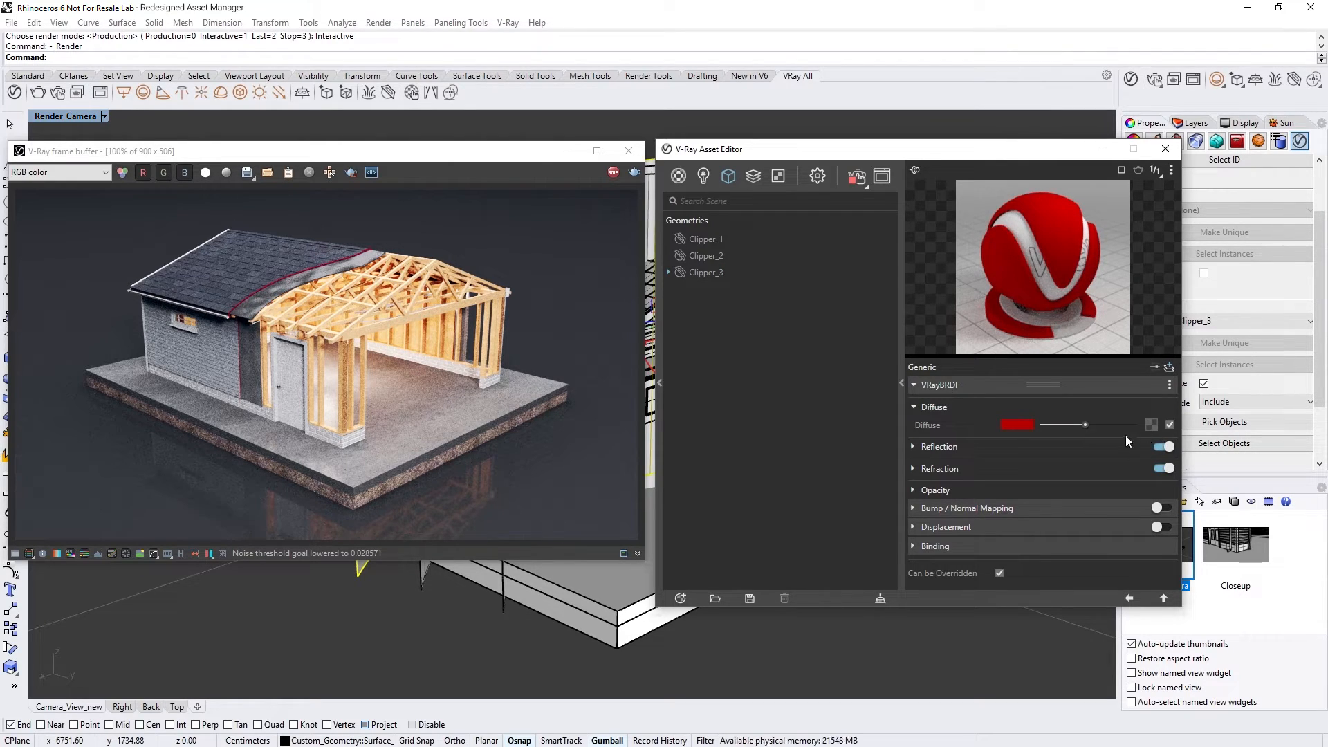
Return to Clipper_3's parameters and enable Use Object Material
{"action": "left_click", "coordinate": [709, 273]}
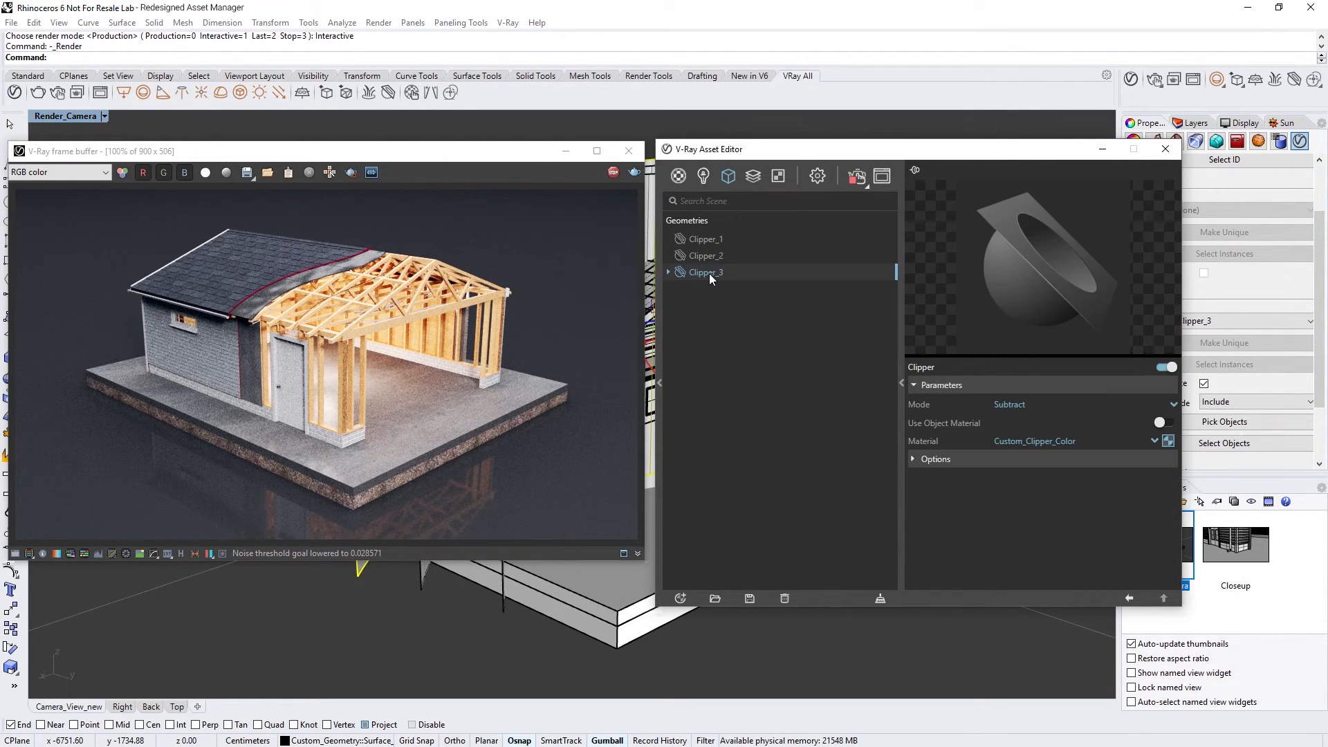
{"action": "left_click", "coordinate": [1166, 424]}
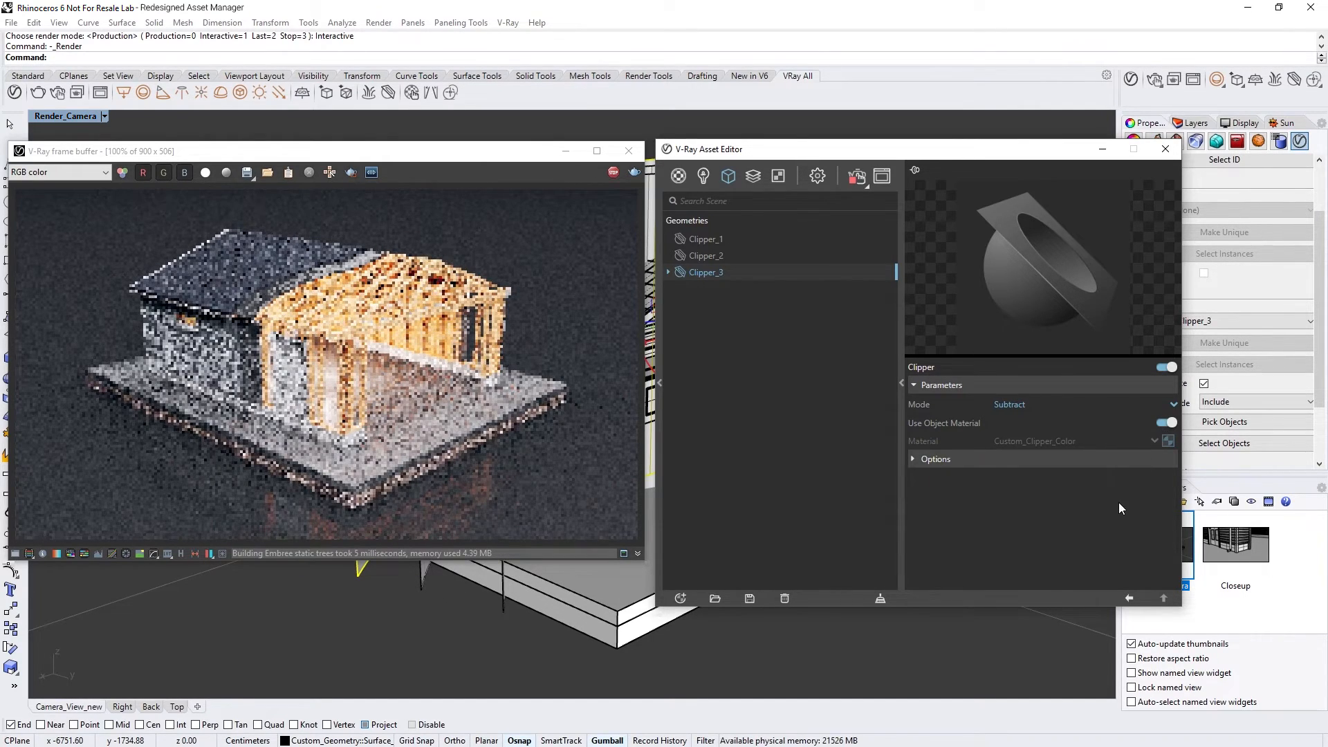